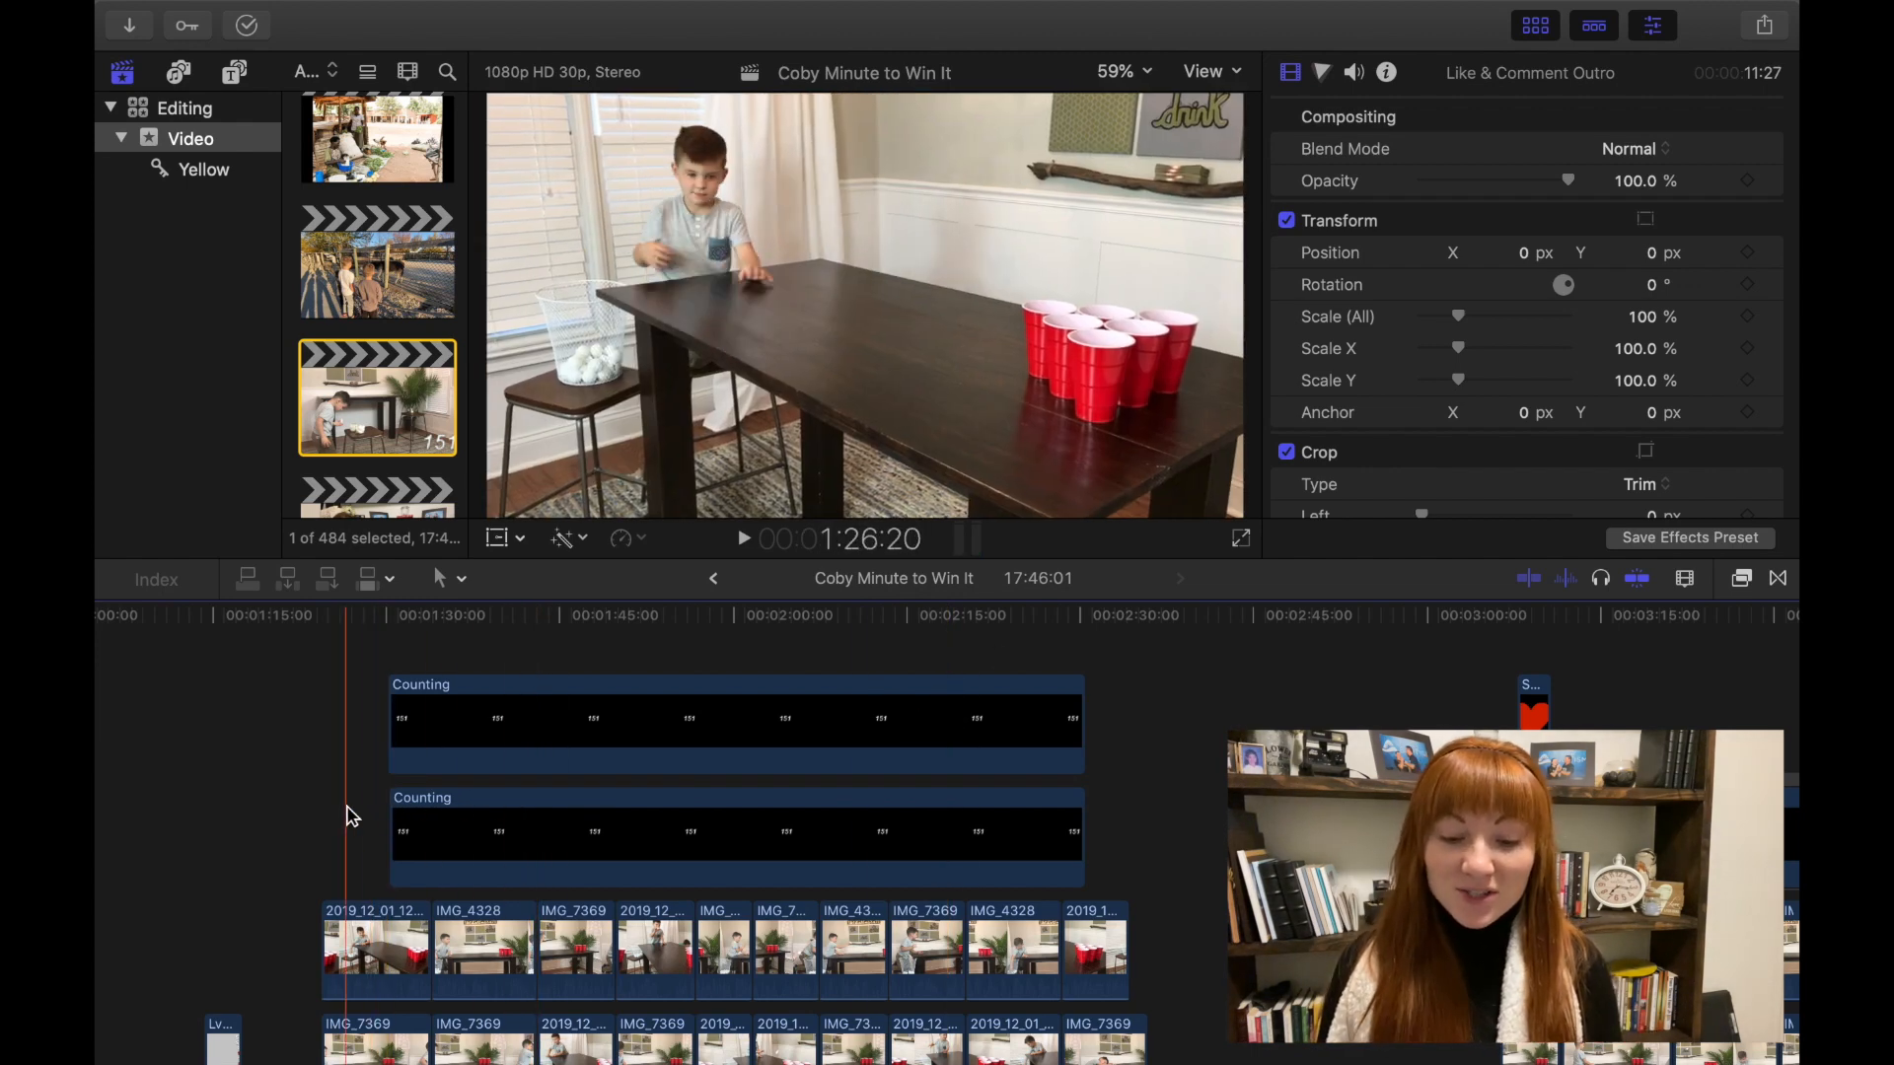
- Play back both existing Counting timers from their start at 1:30:12 to review the countdown, and select the upper one
{"action": "scroll", "coordinate": [666, 864], "scroll_direction": "up", "scroll_amount": 1}
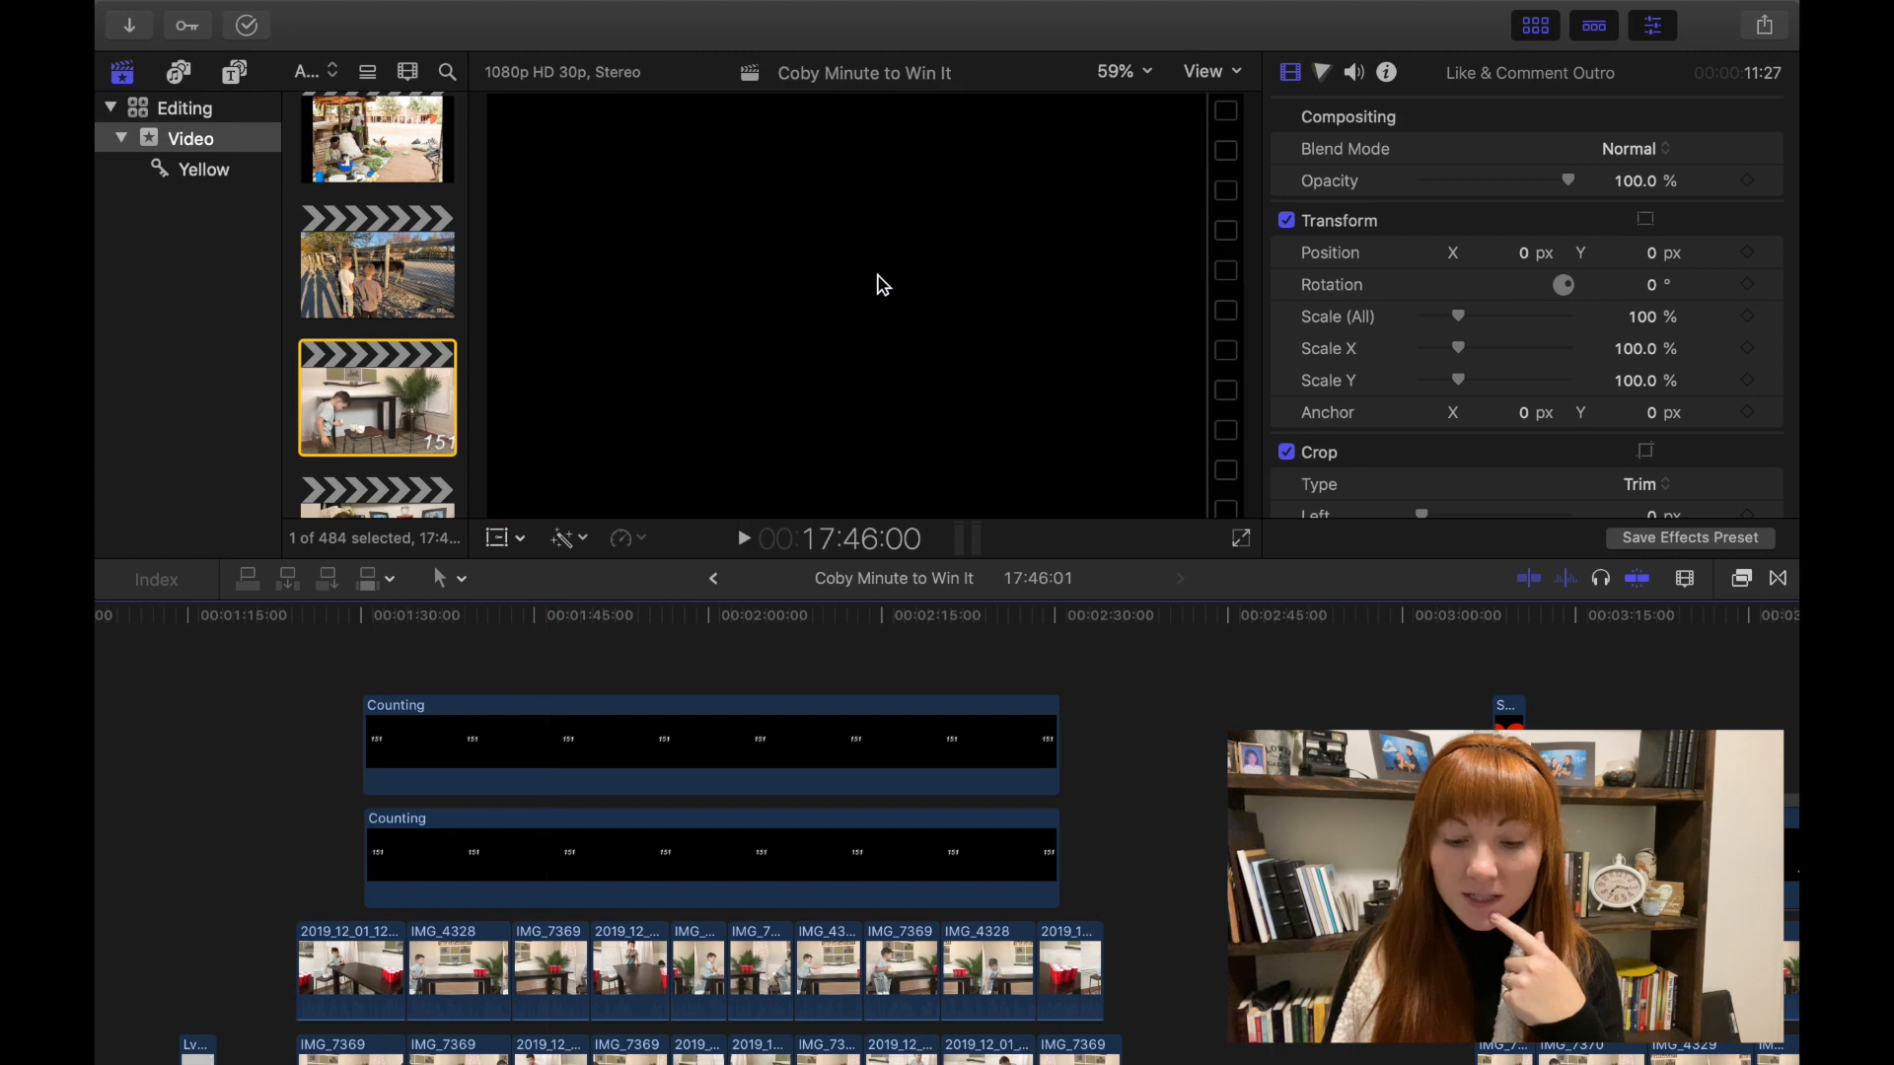
{"action": "left_click", "coordinate": [722, 673]}
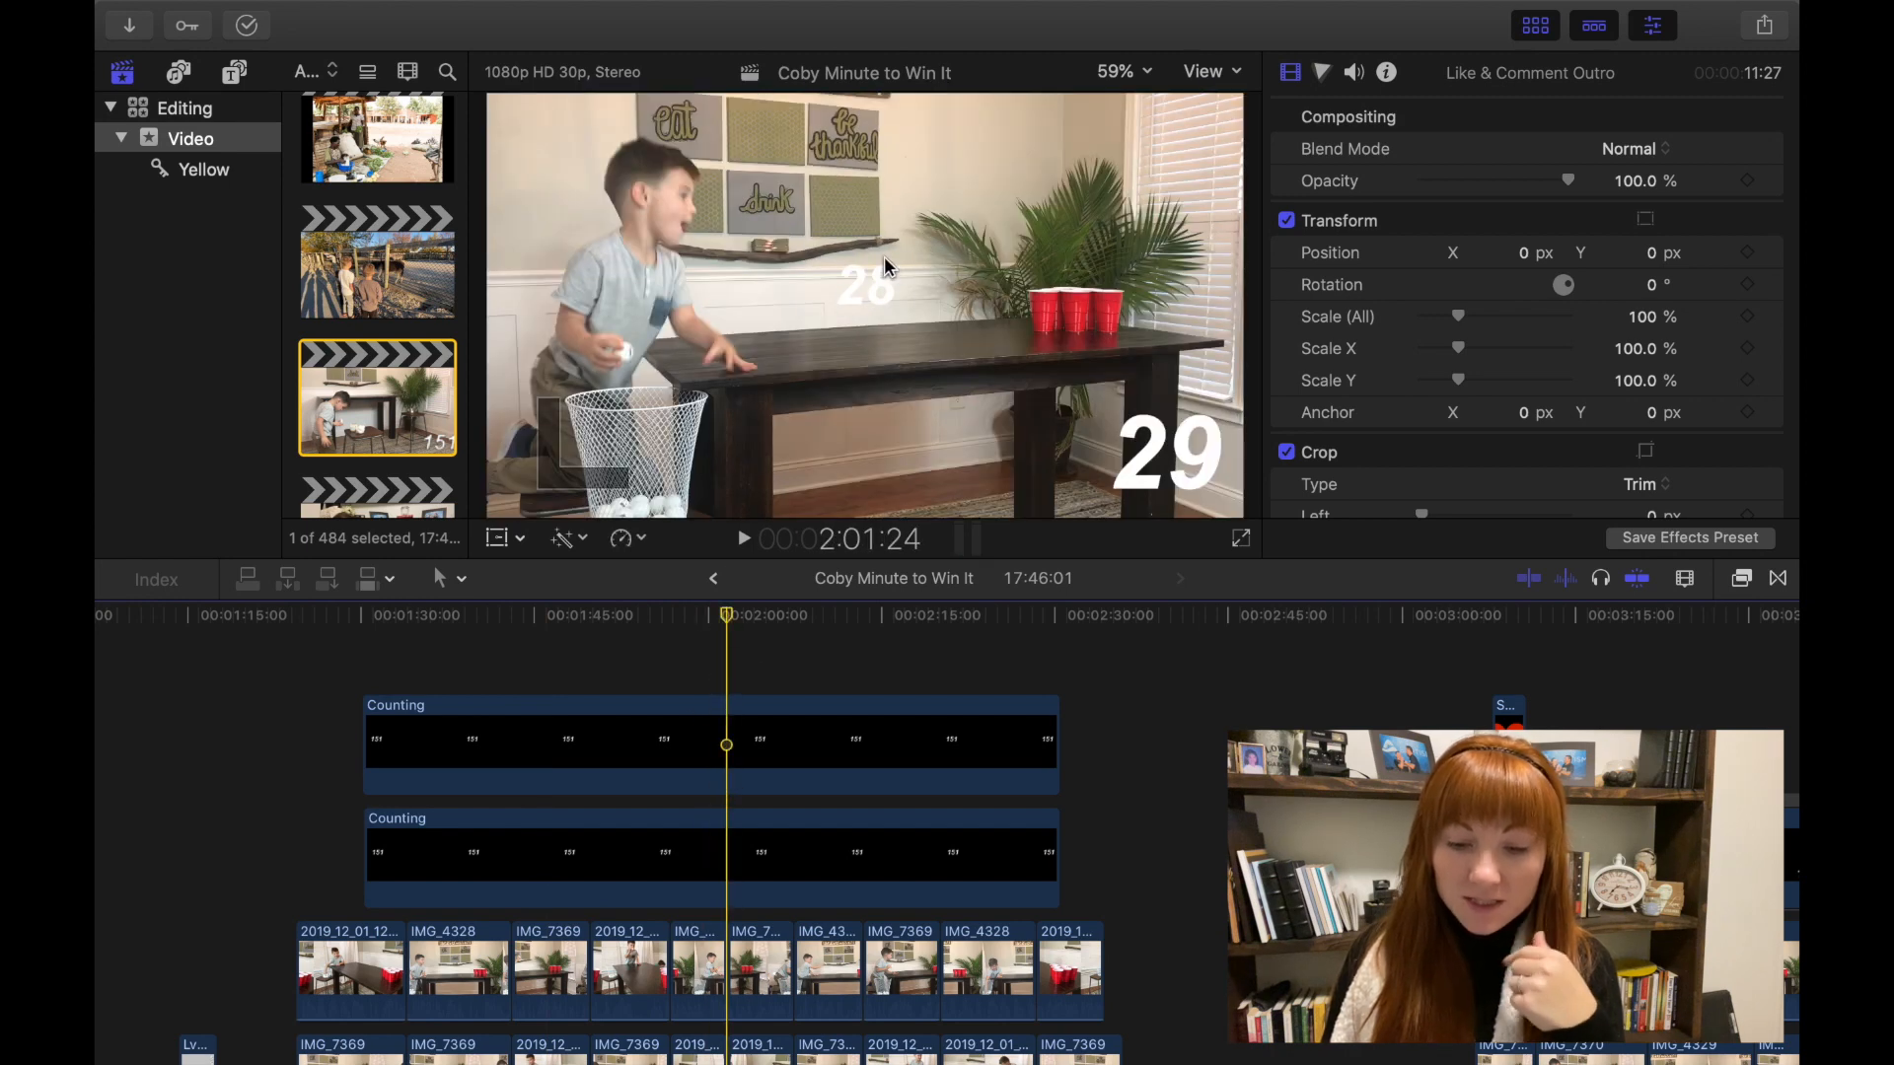
{"action": "left_click", "coordinate": [848, 301]}
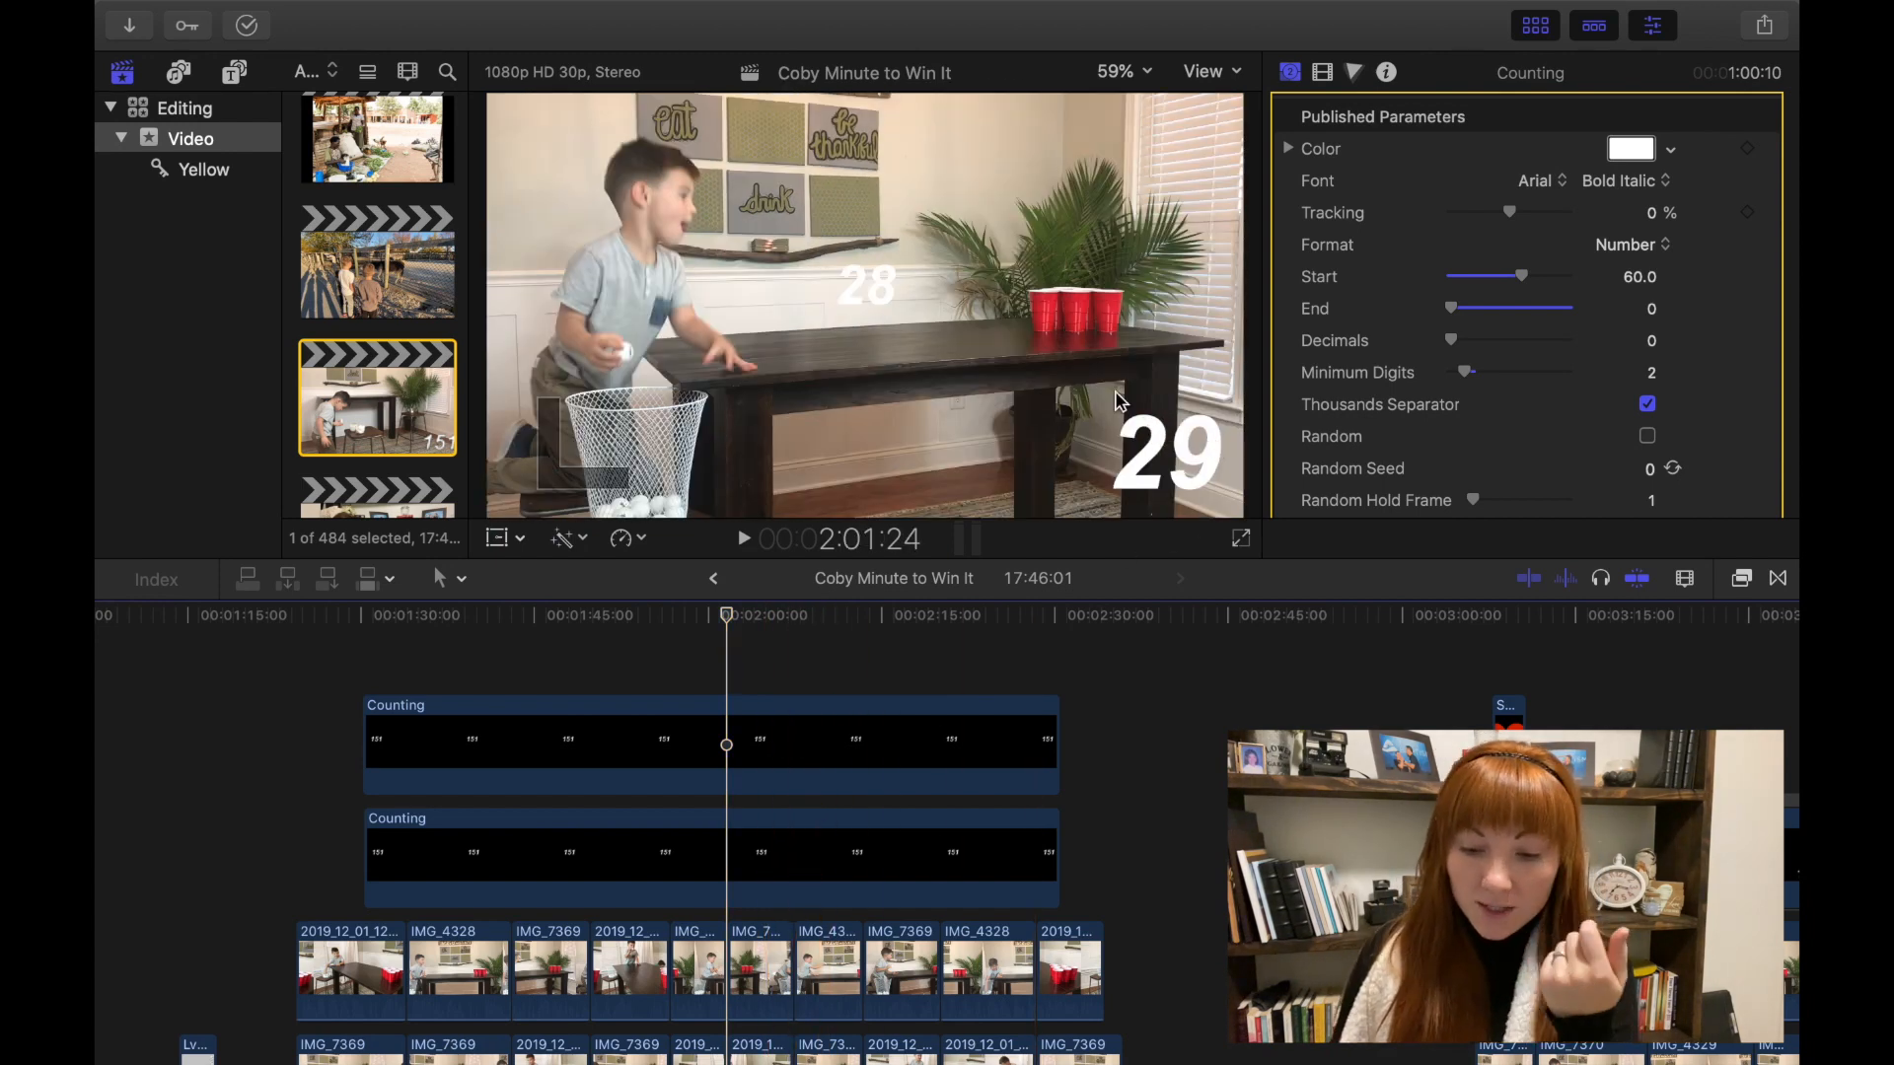
{"action": "left_click", "coordinate": [365, 840]}
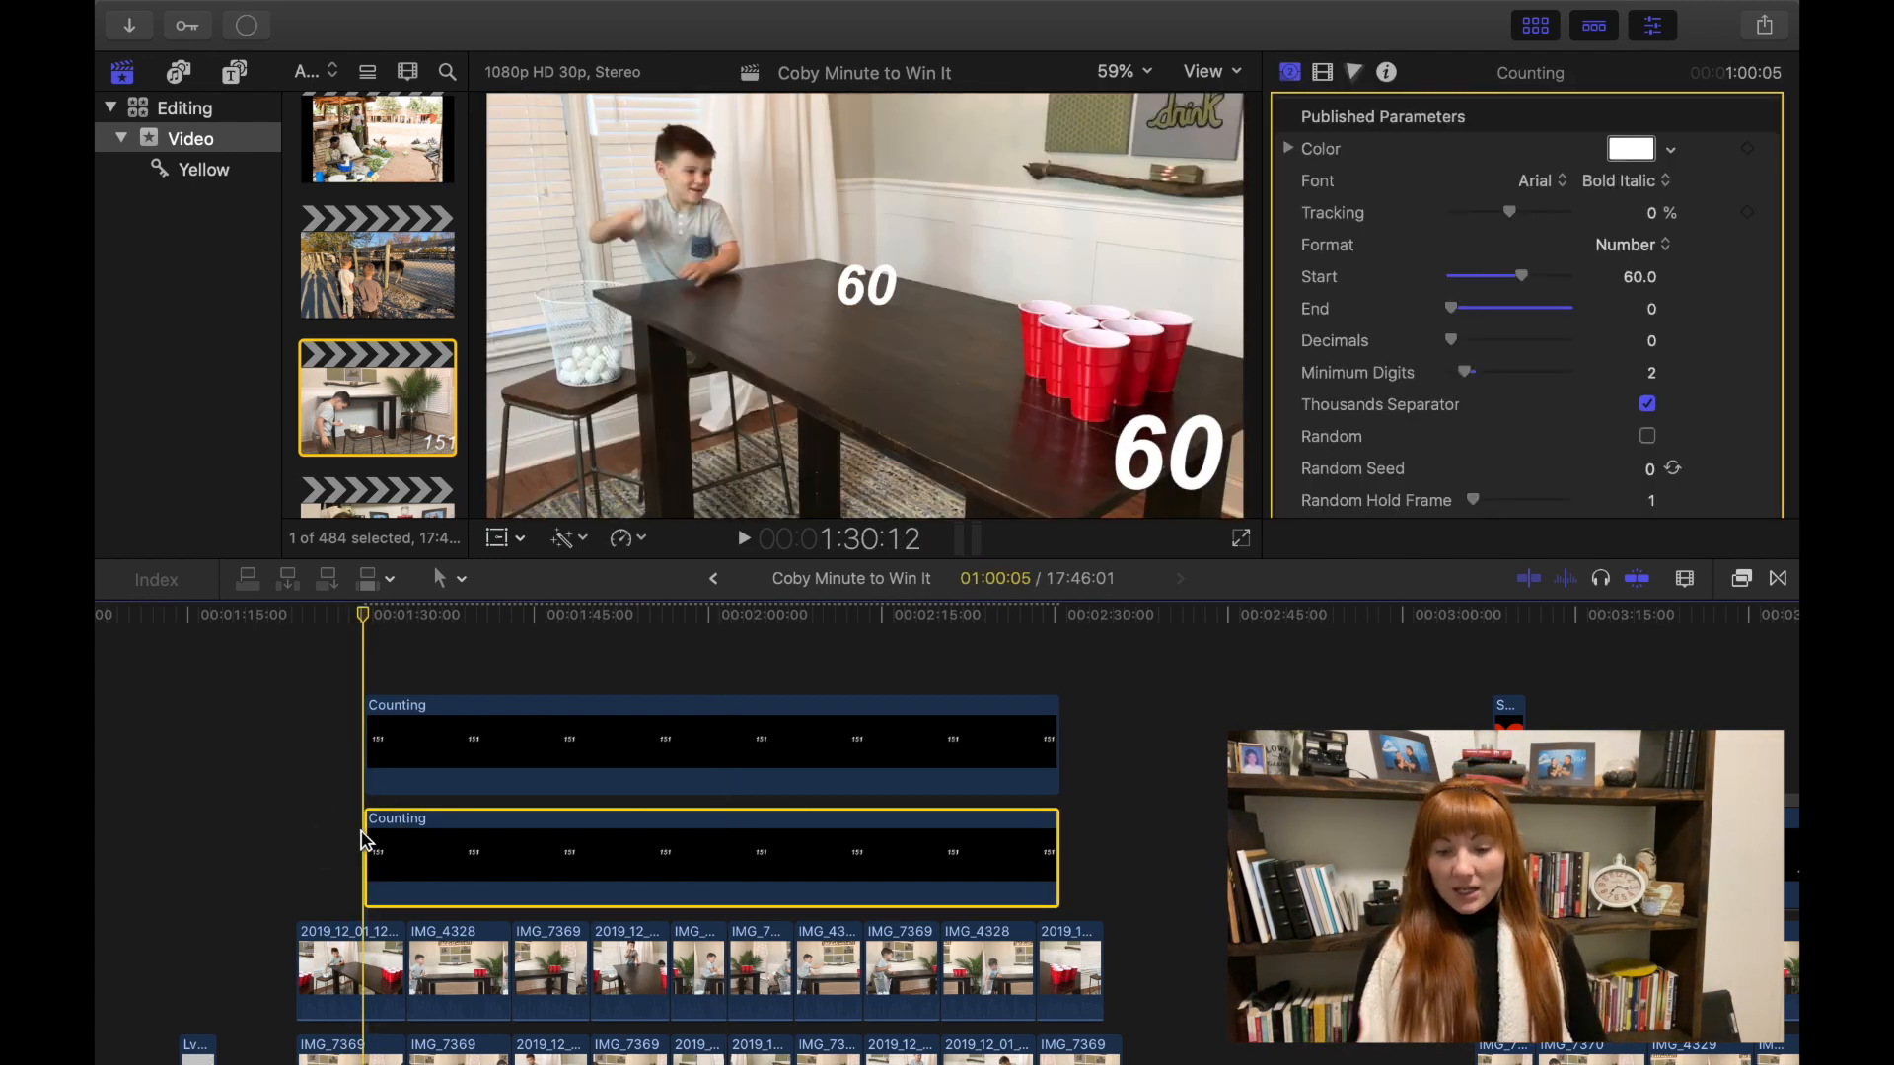
{"action": "key", "text": "space"}
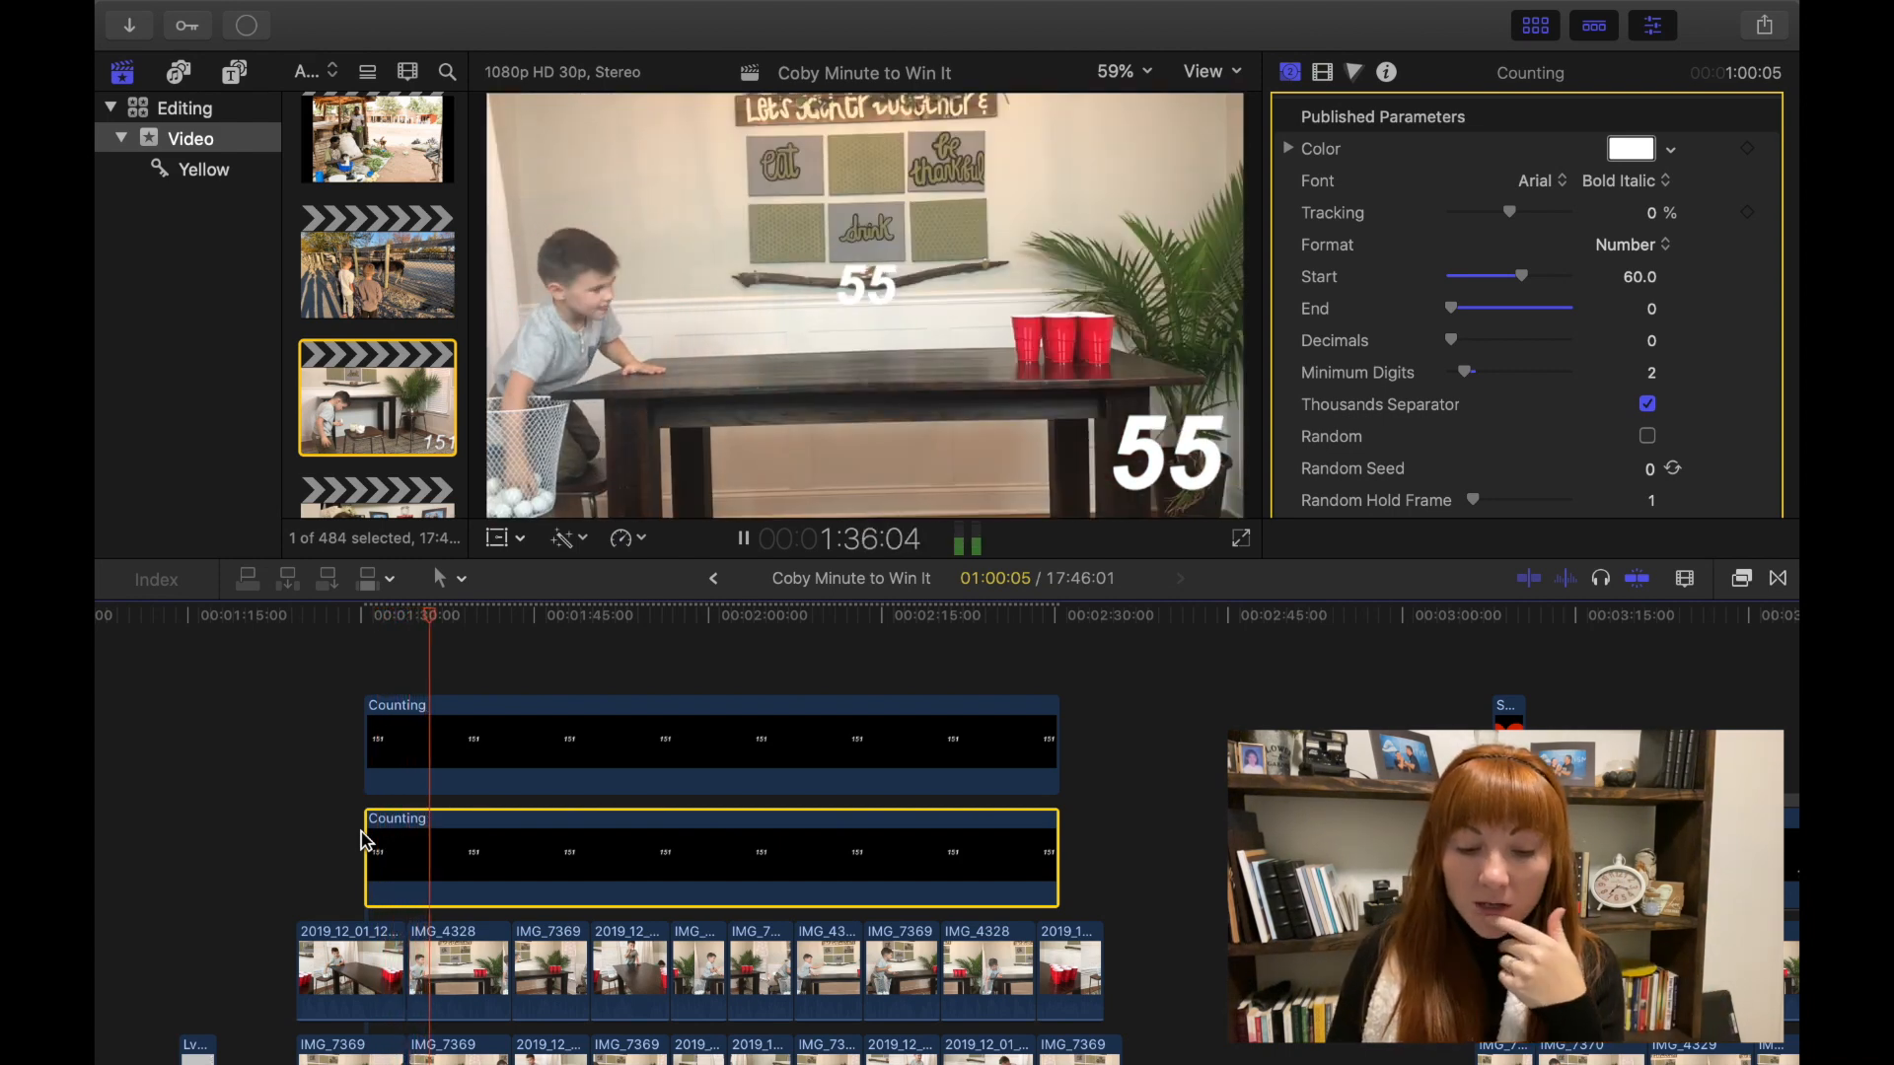
{"action": "key", "text": "space"}
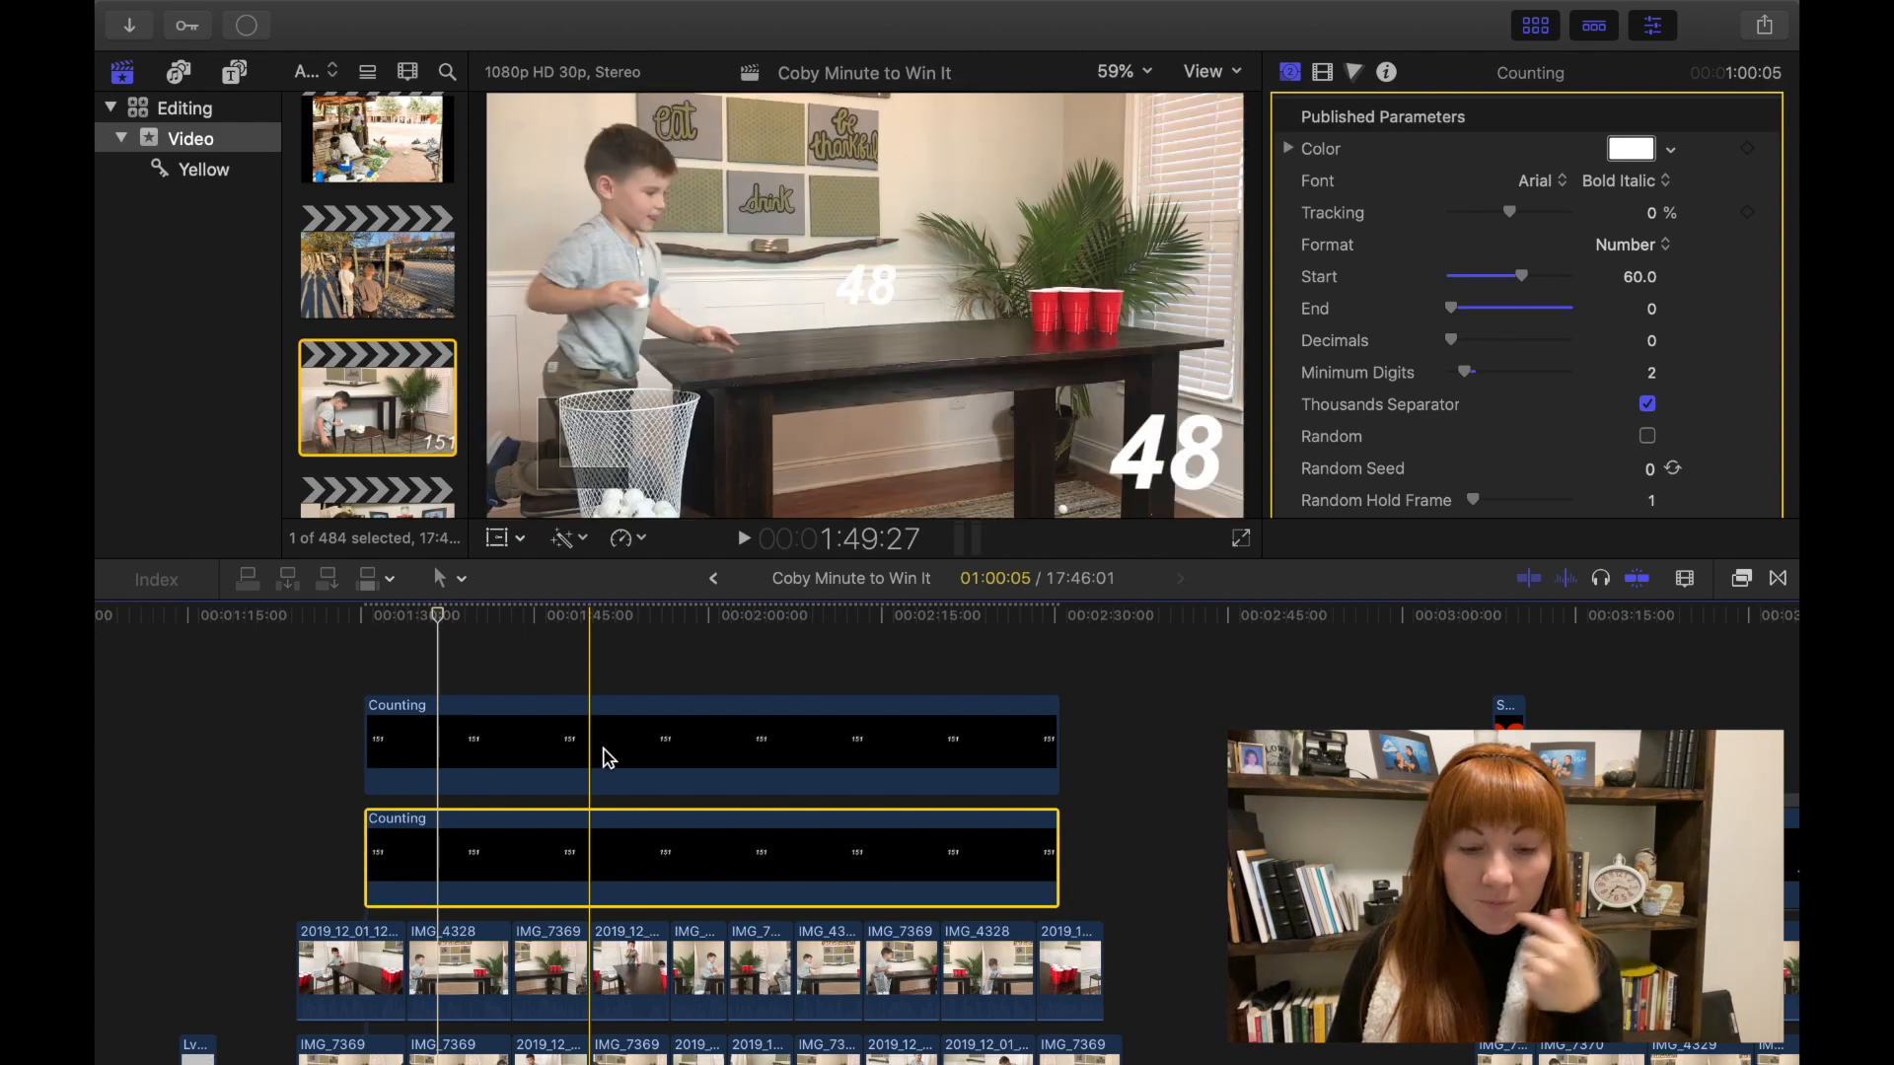
{"action": "left_click", "coordinate": [599, 753]}
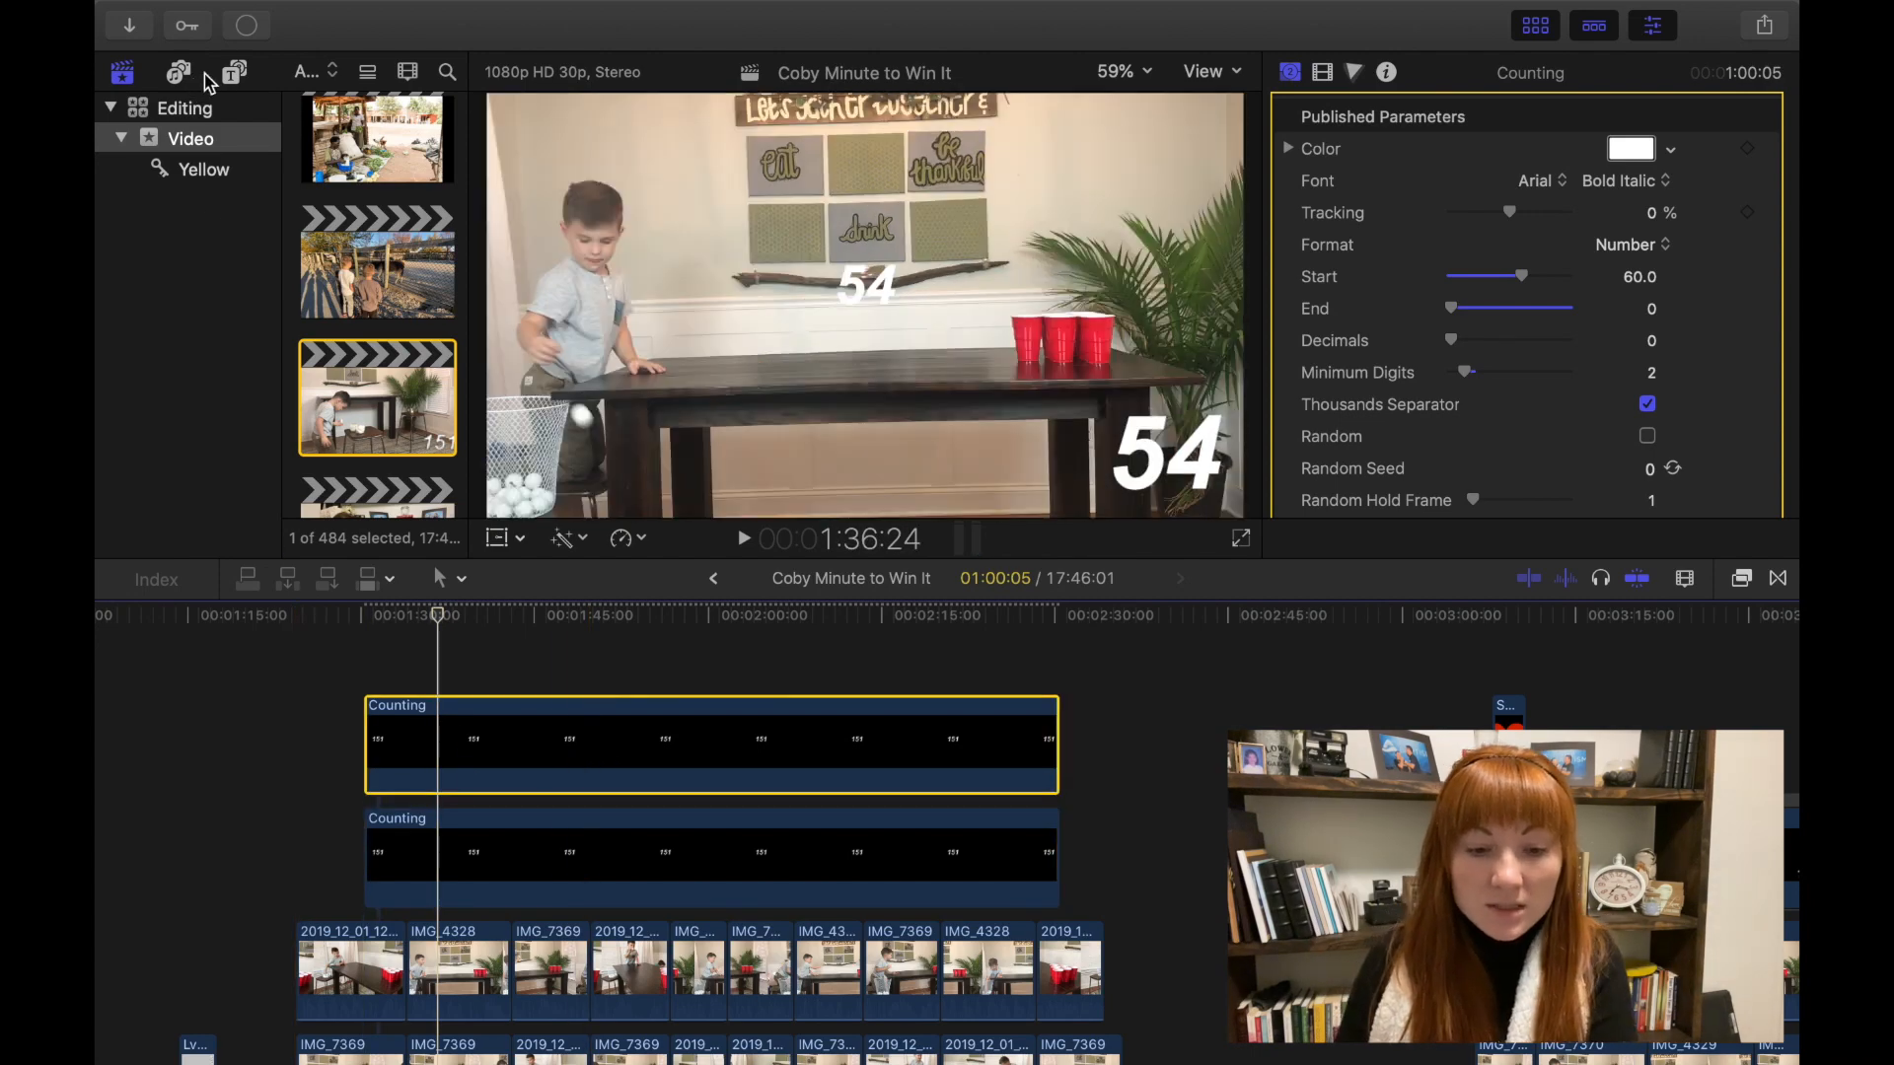
- Add a Counting generator from the Elements category to the timeline and move it to the stretch around 2:40, after the existing timers
{"action": "left_click", "coordinate": [234, 73]}
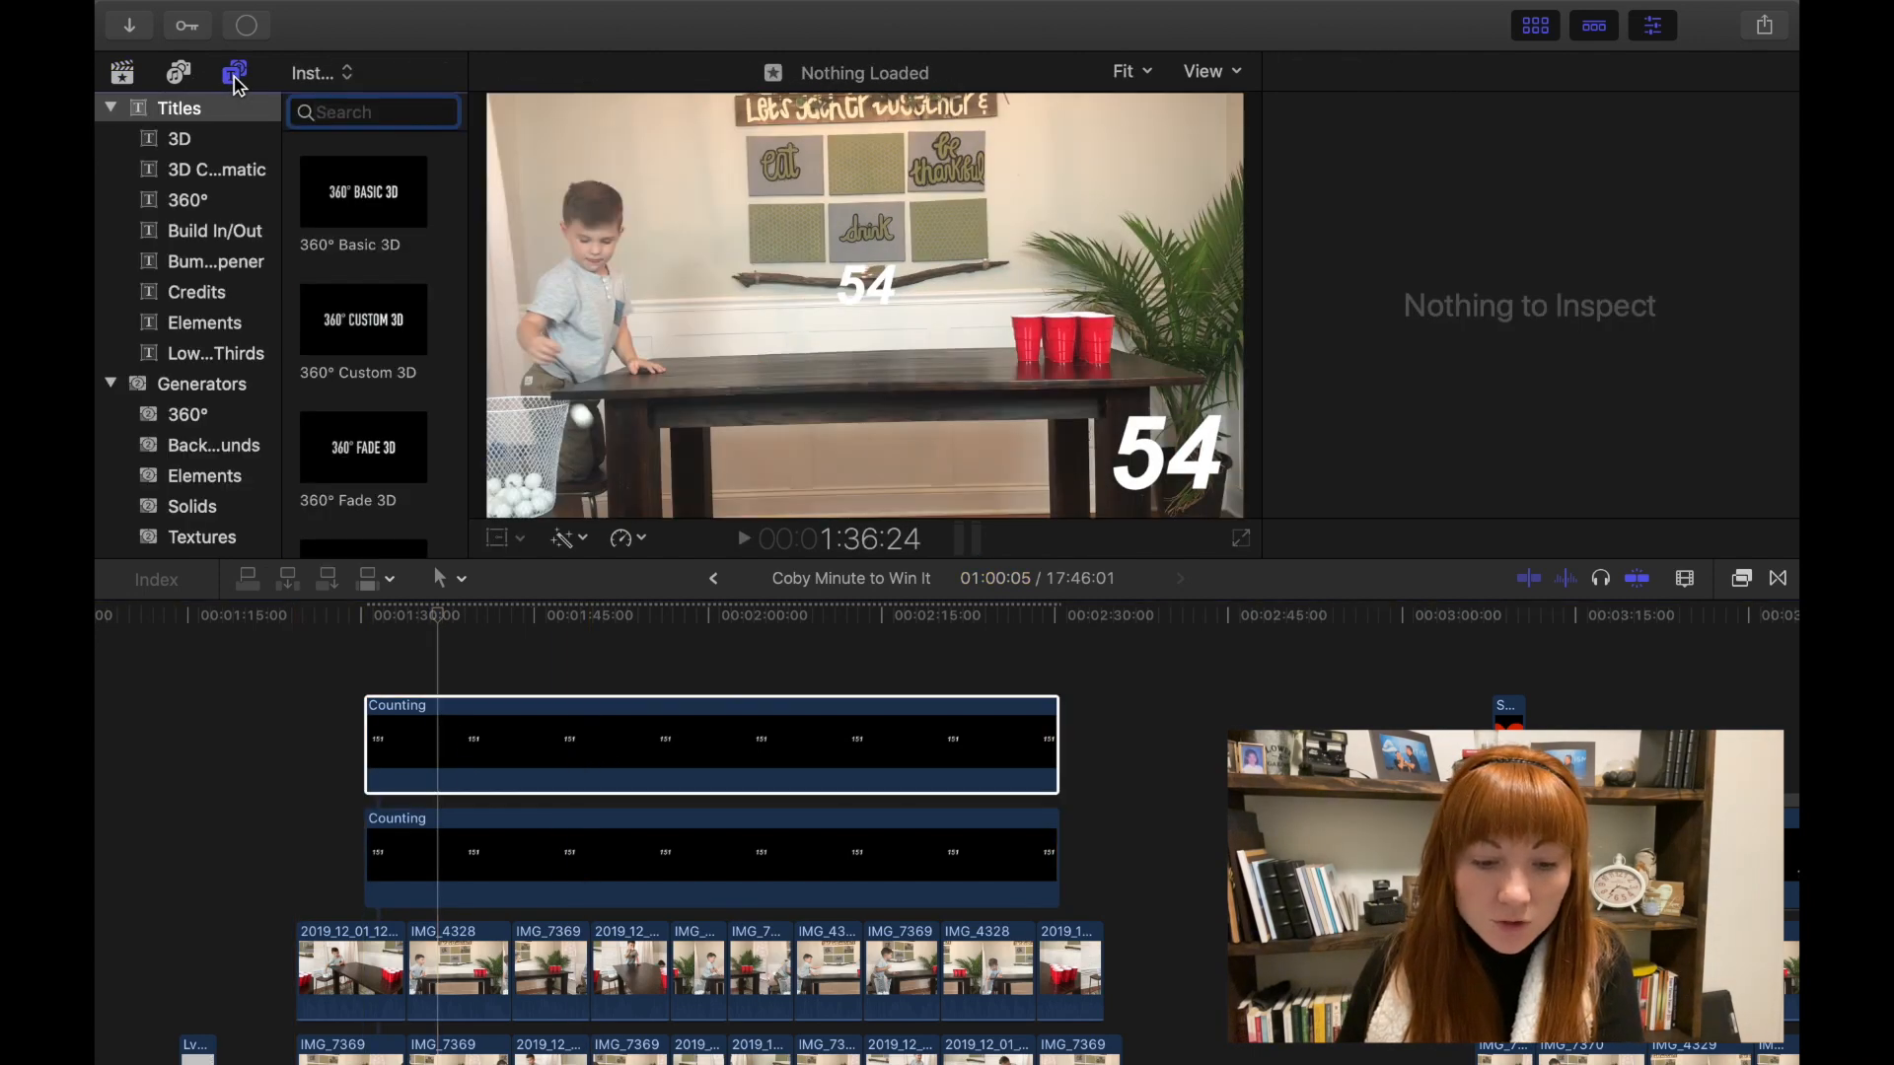
{"action": "left_click", "coordinate": [191, 391]}
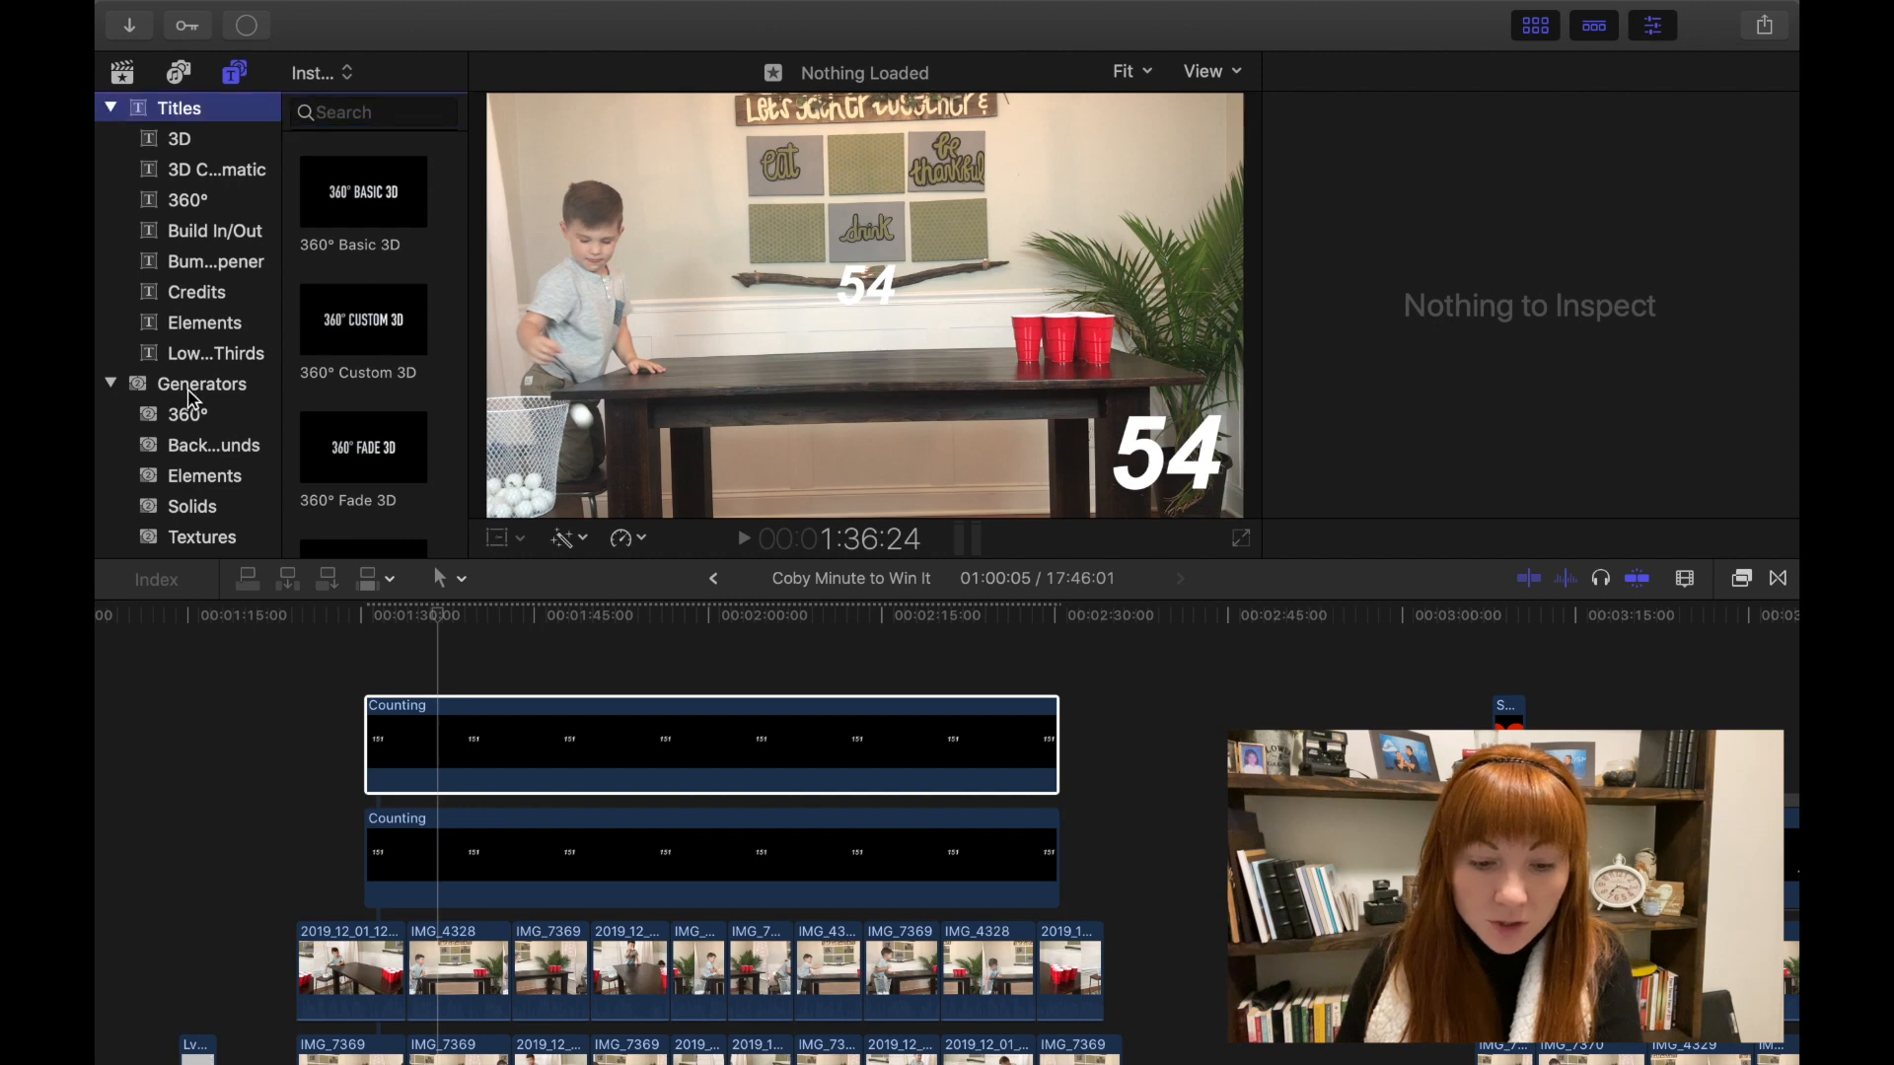
{"action": "left_click", "coordinate": [206, 481]}
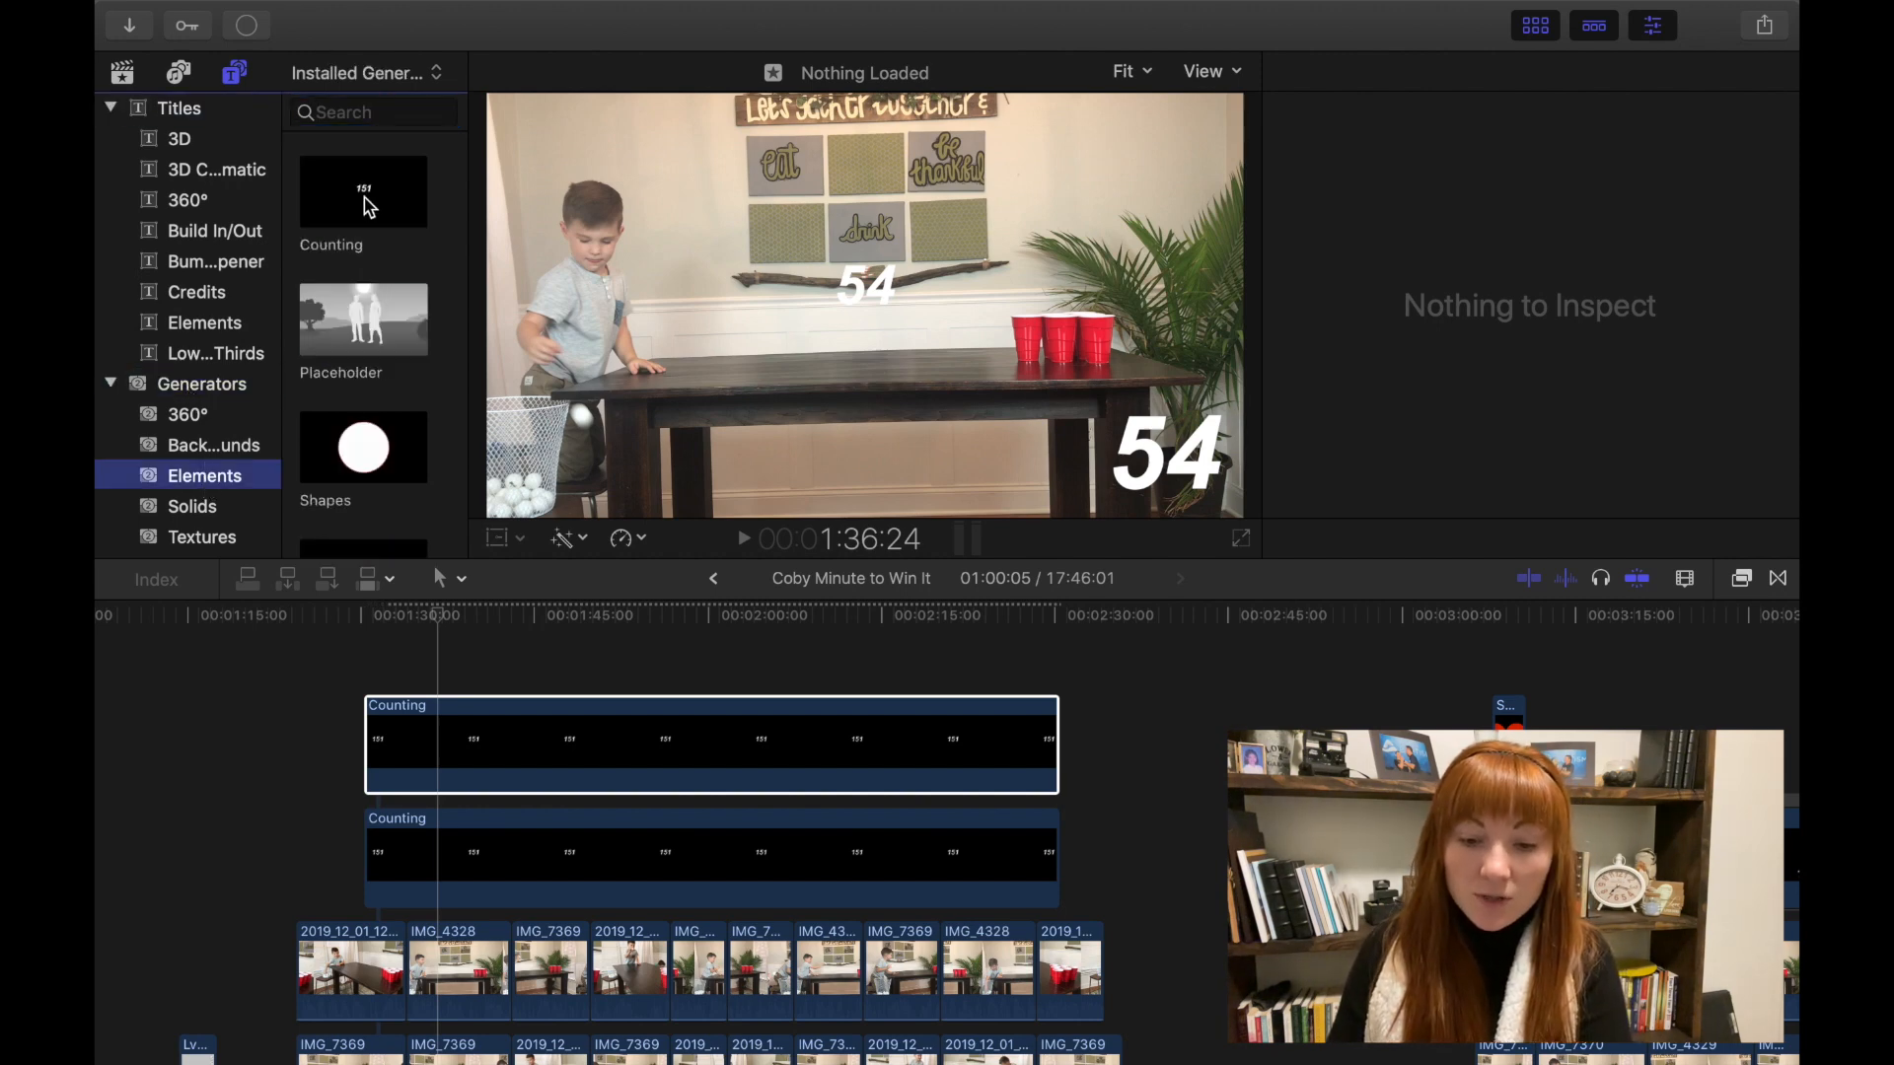
{"action": "left_click_drag", "start_coordinate": [375, 196], "coordinate": [671, 644]}
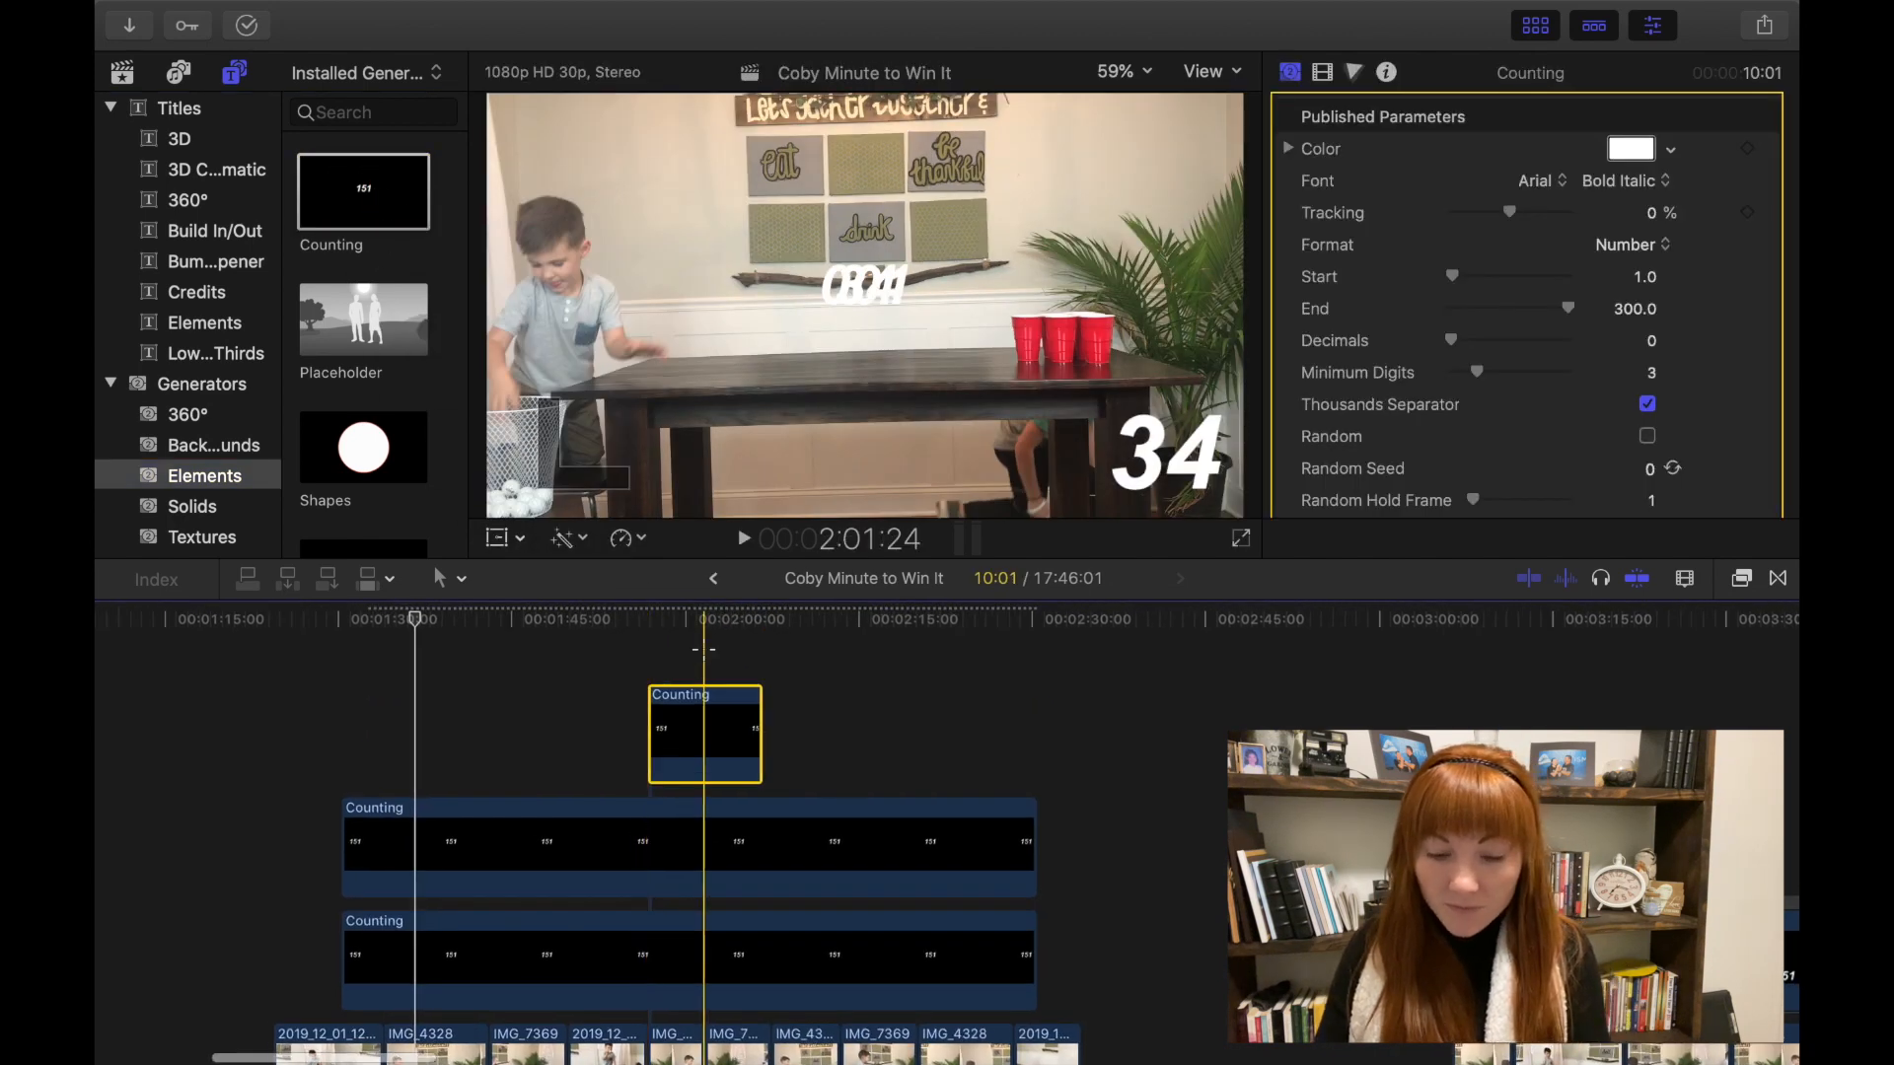
{"action": "left_click", "coordinate": [708, 658]}
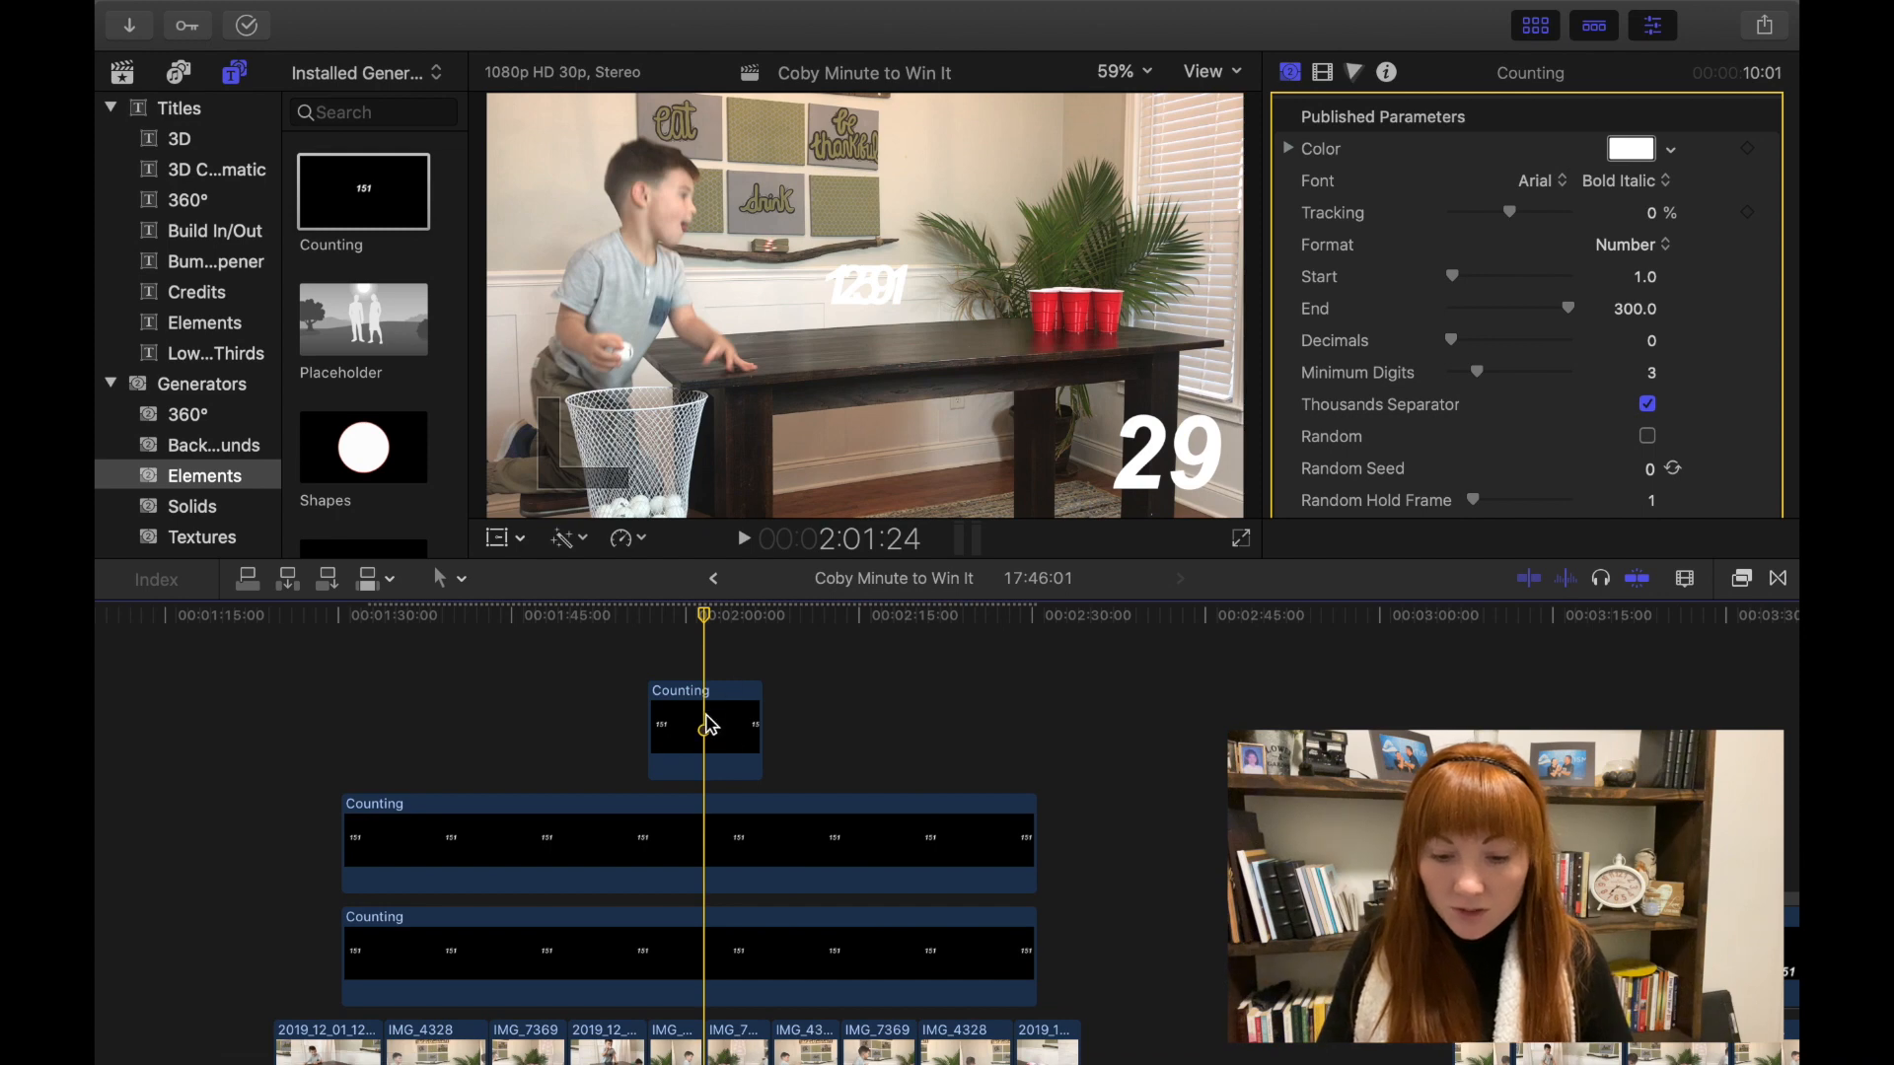
{"action": "left_click_drag", "start_coordinate": [707, 725], "coordinate": [1281, 728]}
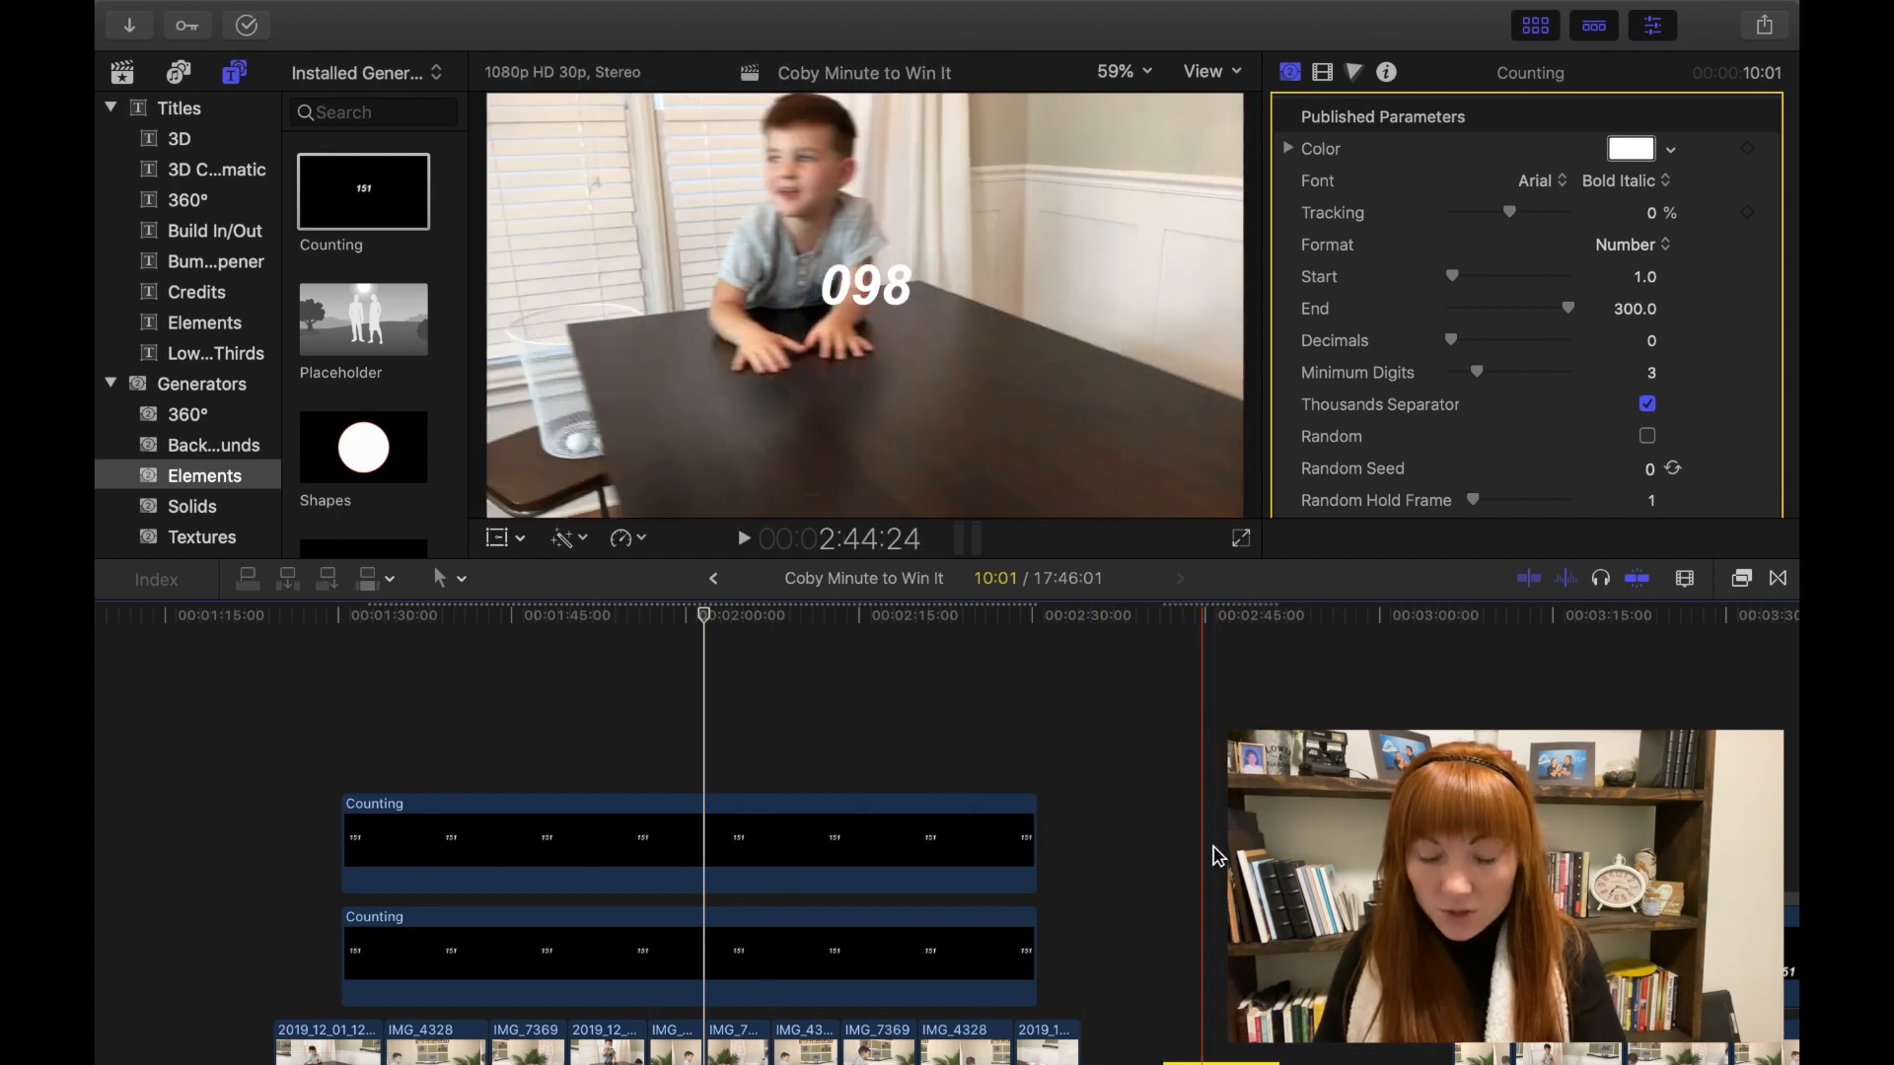
{"action": "left_click", "coordinate": [1220, 864]}
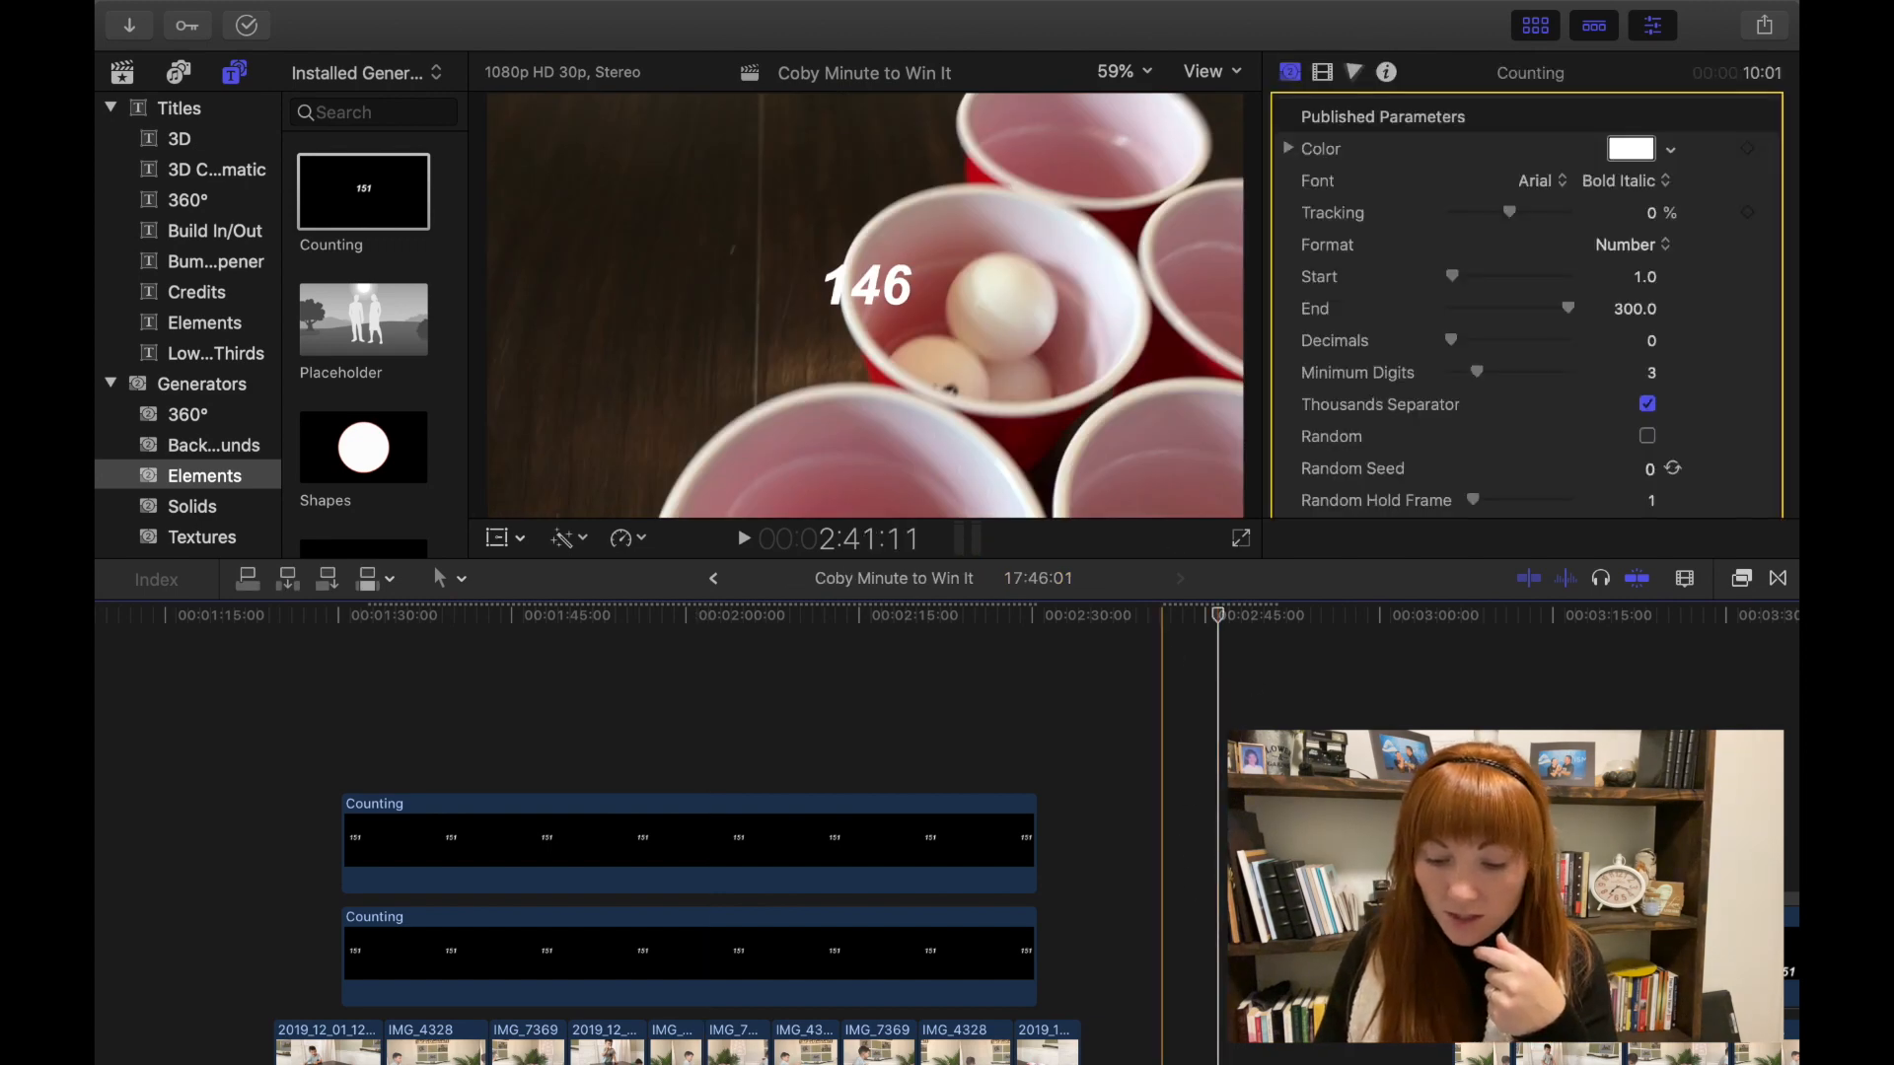
- Set the new Counting clip to start at 60, end at 0, and use a minimum of 2 digits
{"action": "scroll", "coordinate": [1235, 839], "scroll_direction": "down", "scroll_amount": 5}
{"action": "left_click", "coordinate": [1265, 998]}
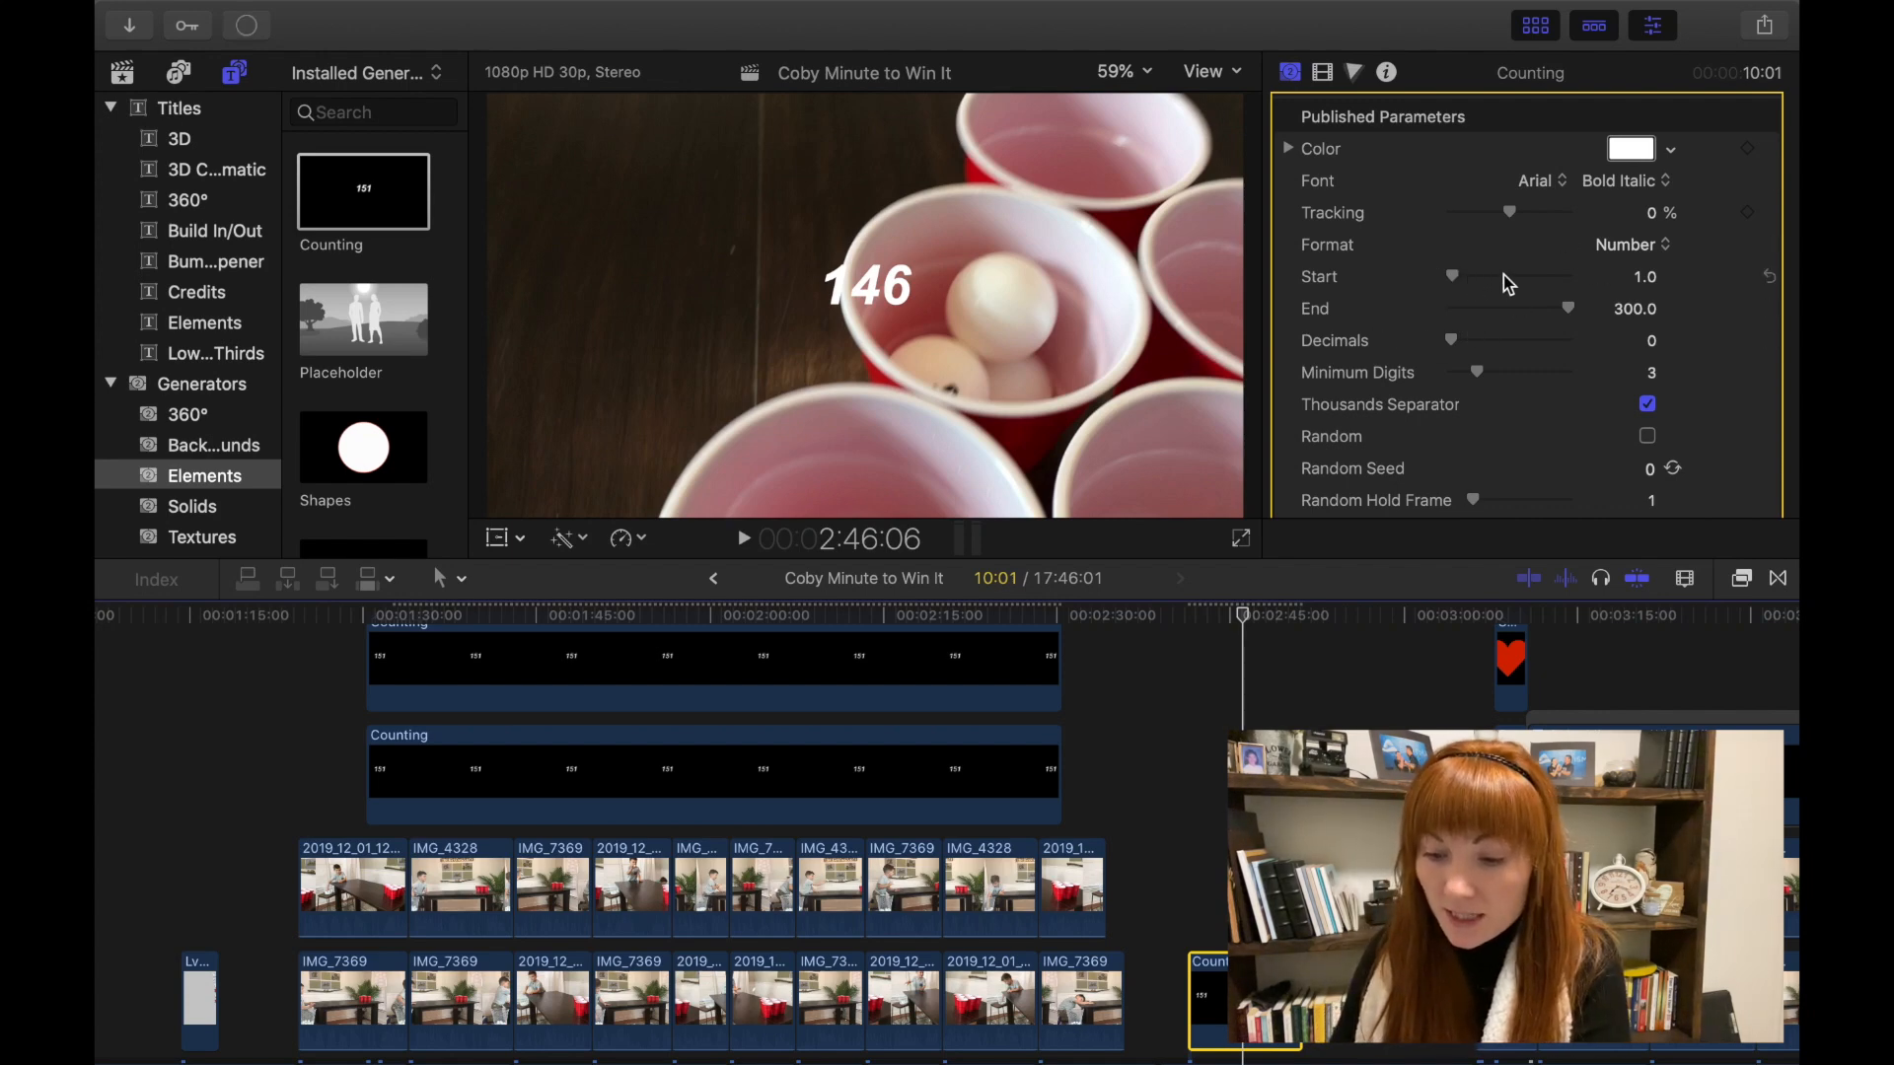
{"action": "left_click_drag", "start_coordinate": [1575, 316], "coordinate": [1532, 287]}
{"action": "left_click", "coordinate": [1458, 284]}
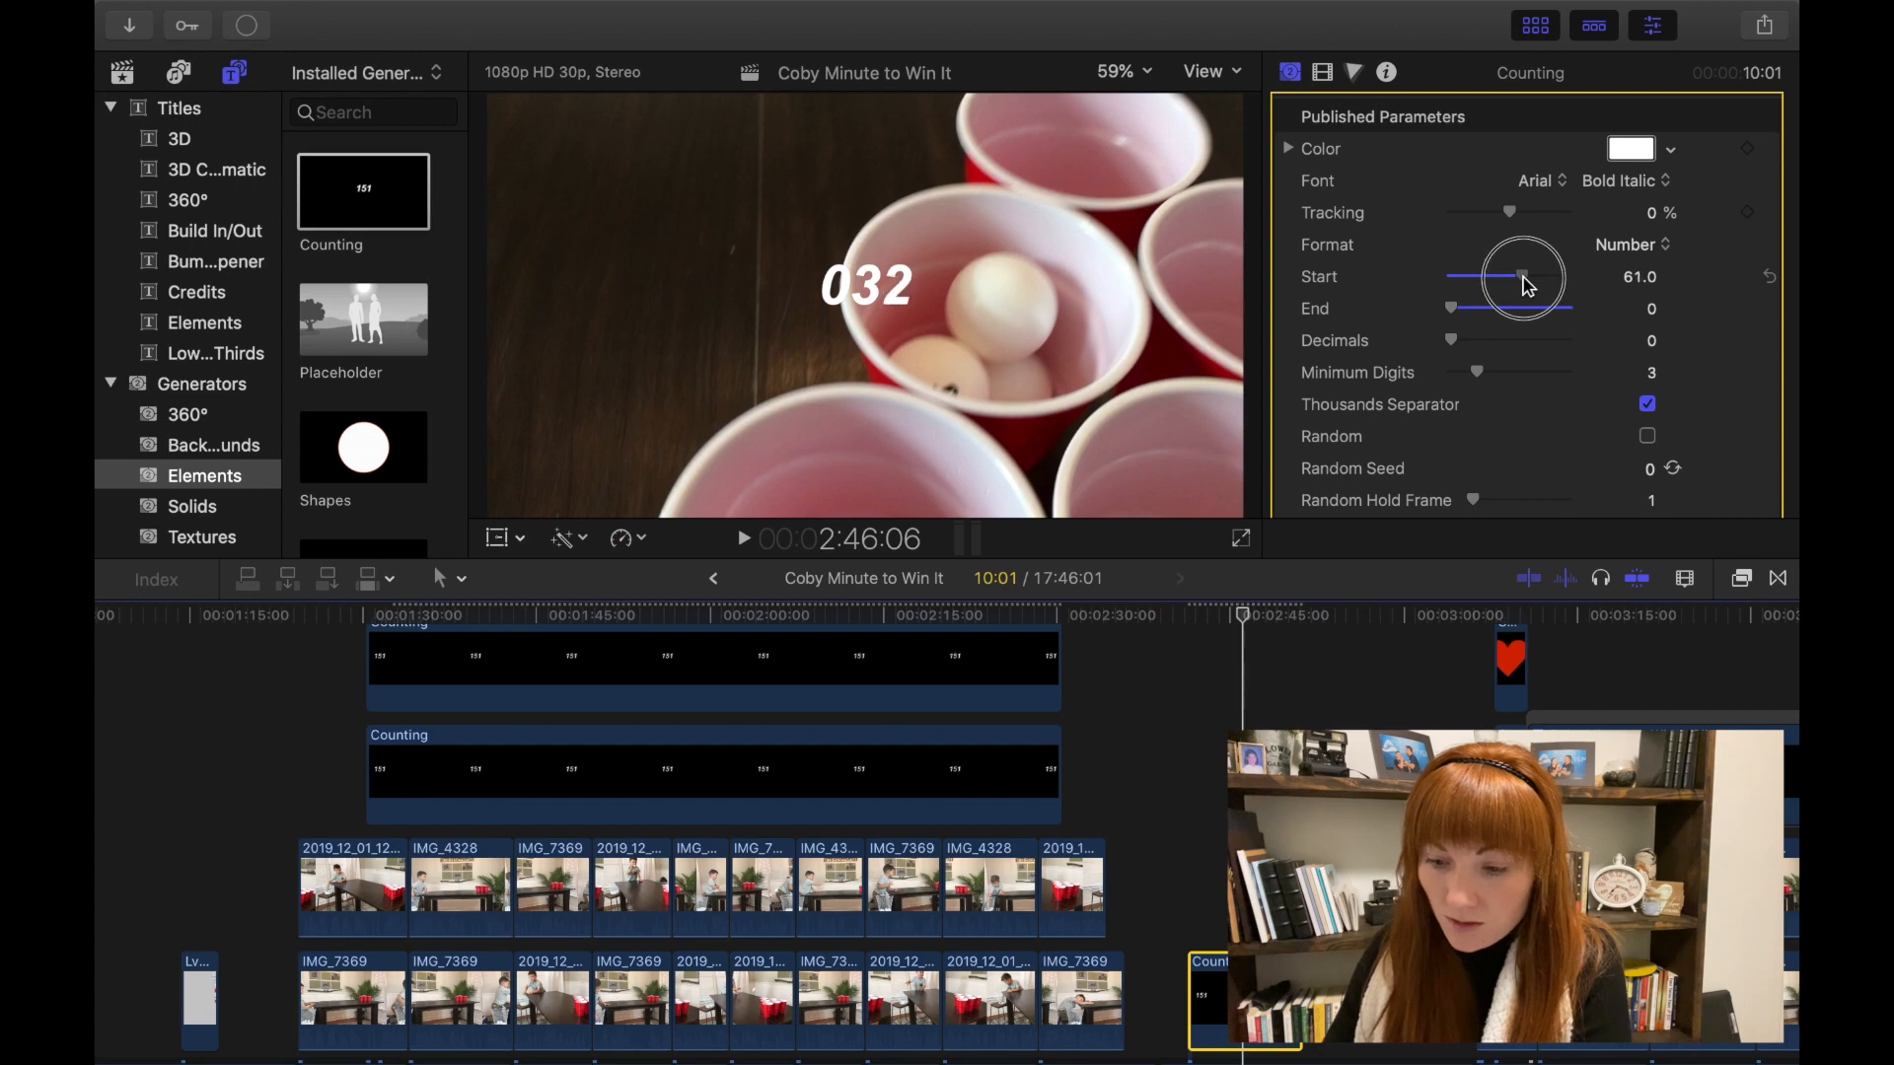
{"action": "left_click_drag", "start_coordinate": [1527, 287], "coordinate": [1527, 285]}
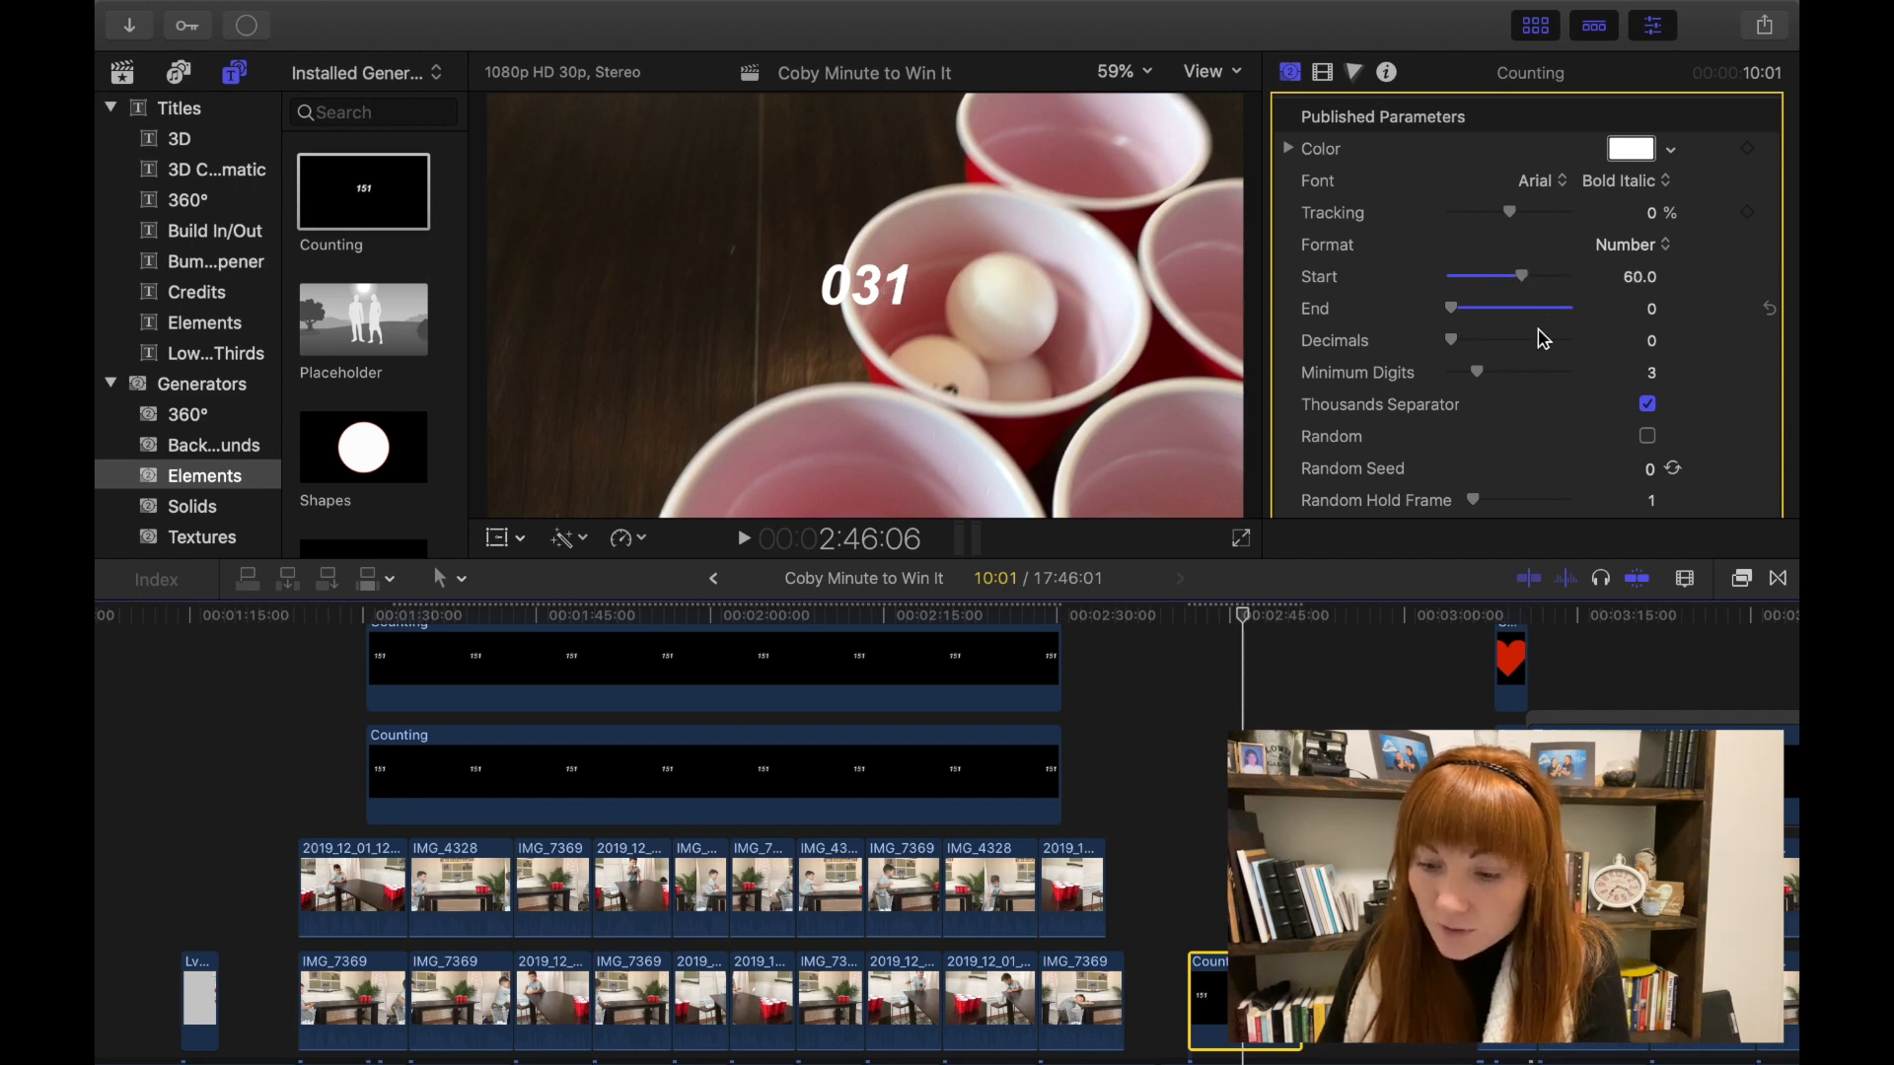
{"action": "left_click", "coordinate": [1483, 378]}
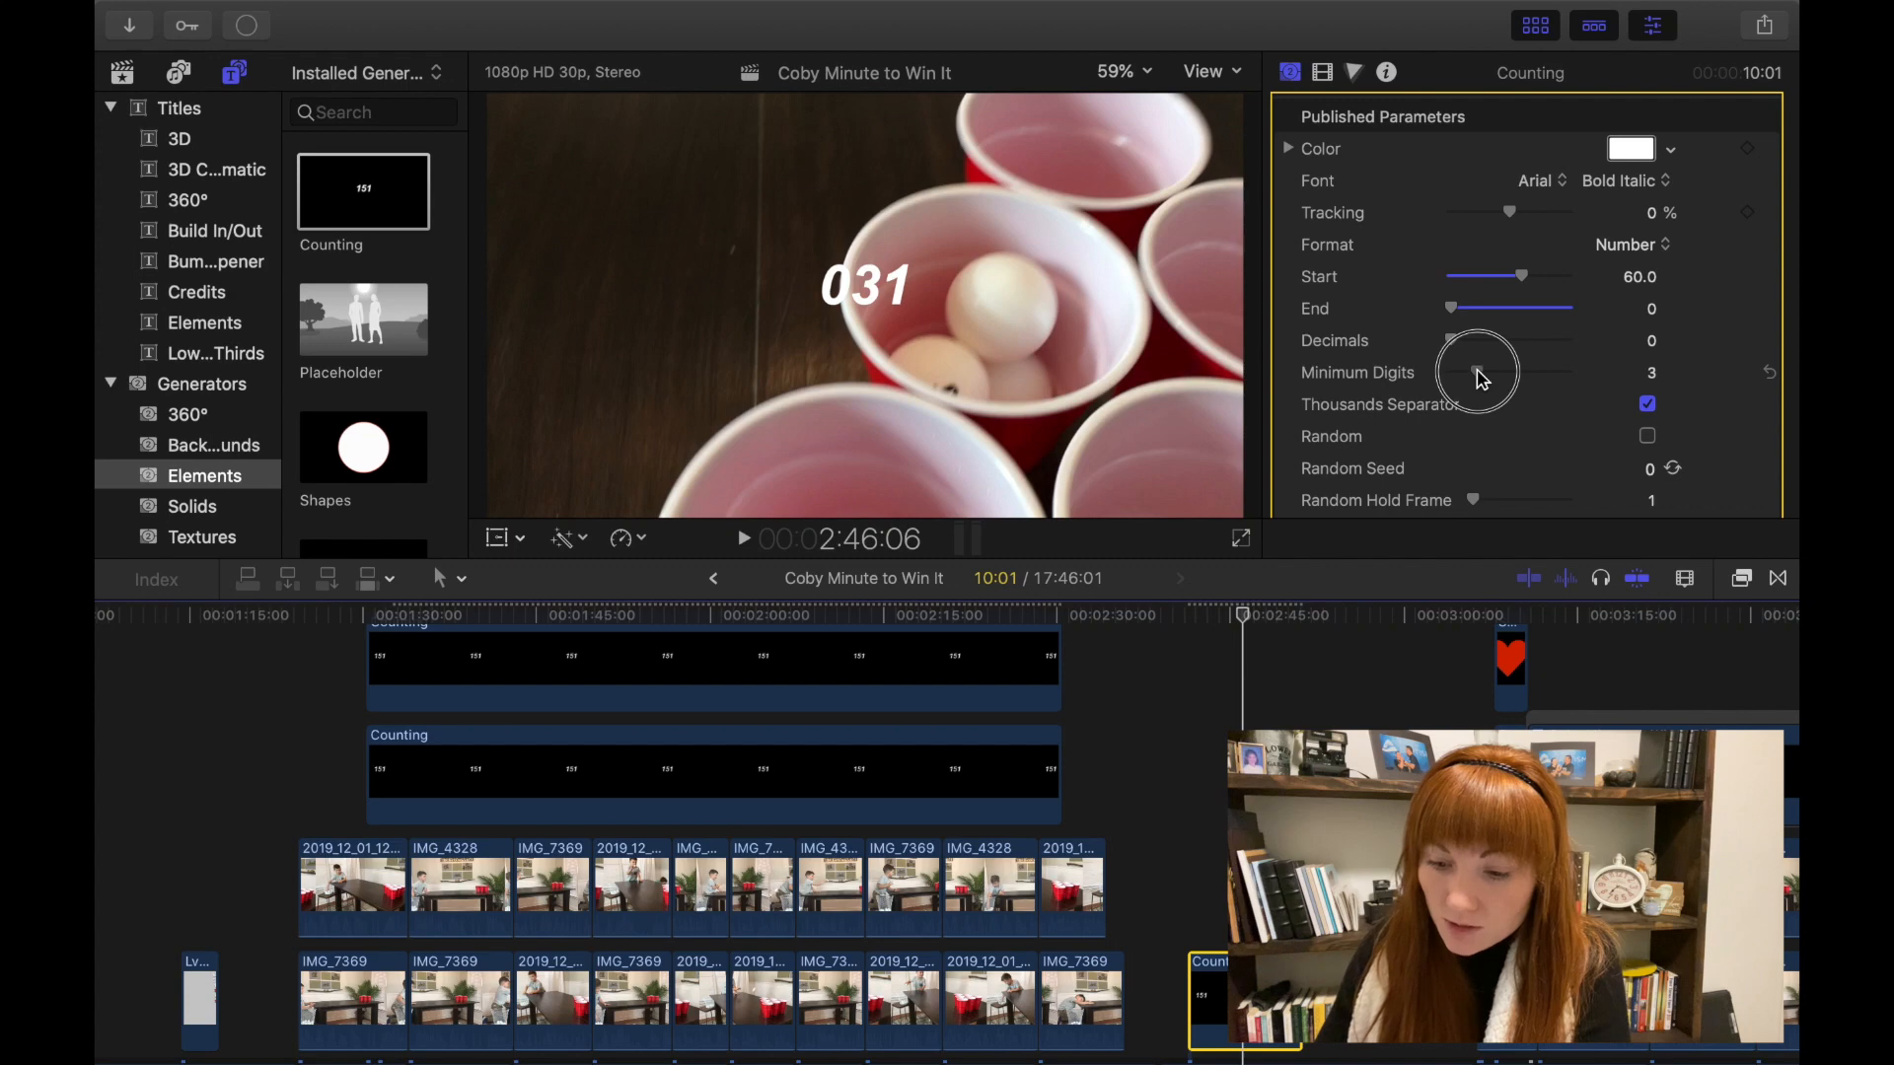
{"action": "left_click_drag", "start_coordinate": [1478, 378], "coordinate": [1477, 377]}
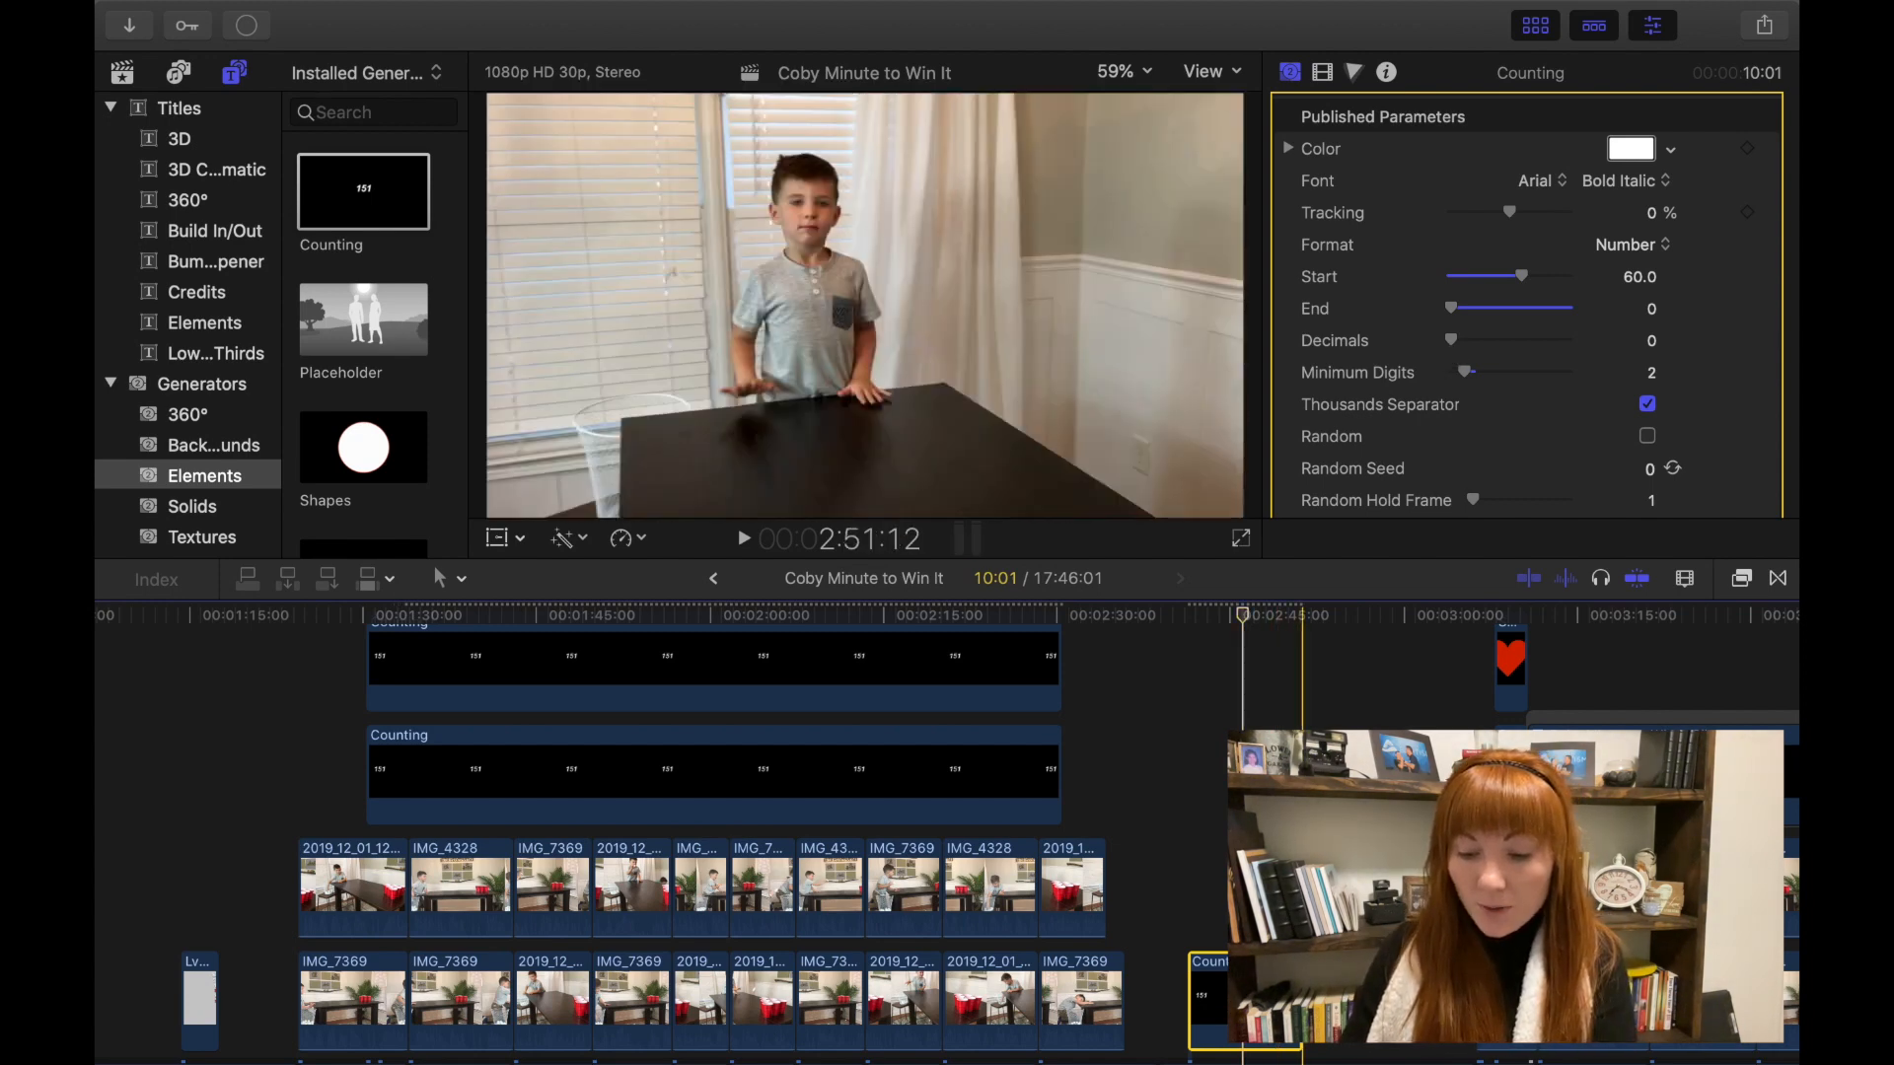
- Extend the new Counting clip to about one minute, and delete it from the timeline
{"action": "left_click", "coordinate": [1302, 1001]}
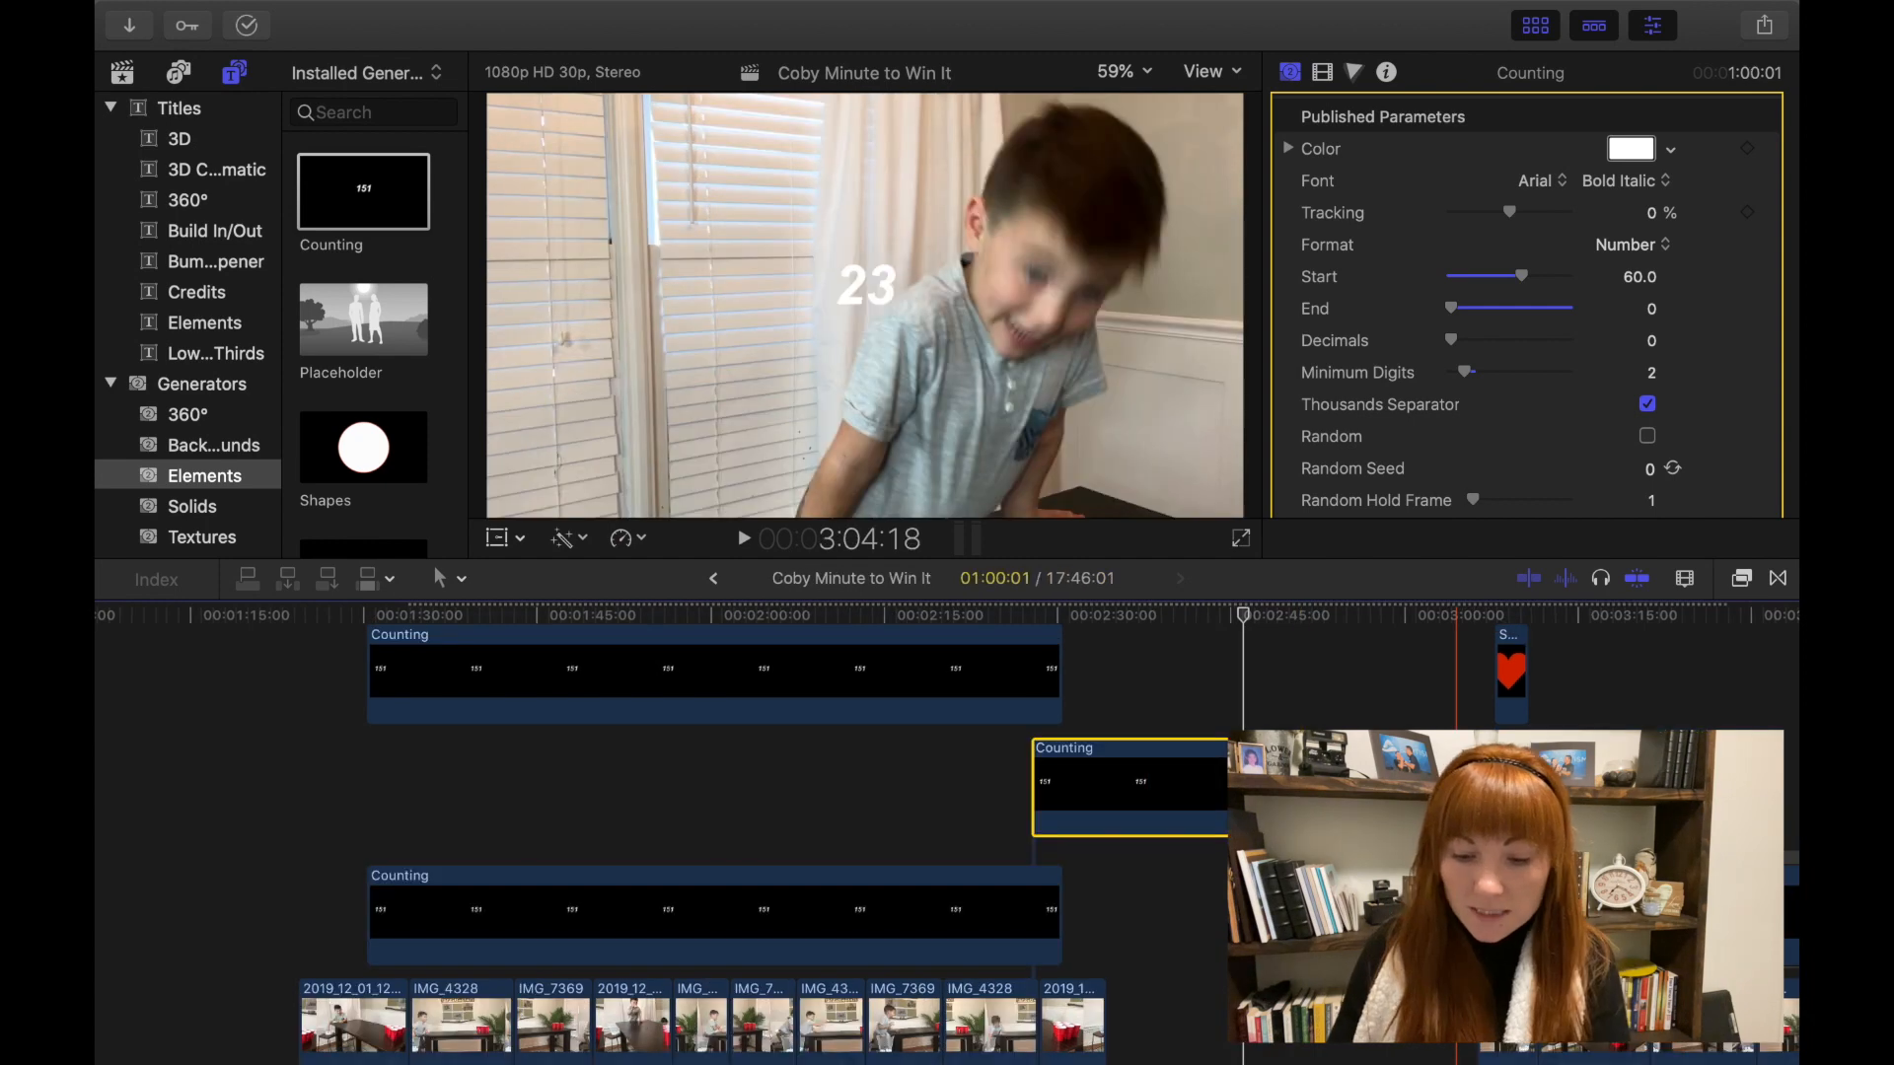
{"action": "key", "text": "Delete"}
- Try to split the upper Counting timer at 2:15:24
{"action": "scroll", "coordinate": [936, 970], "scroll_direction": "left", "scroll_amount": 2}
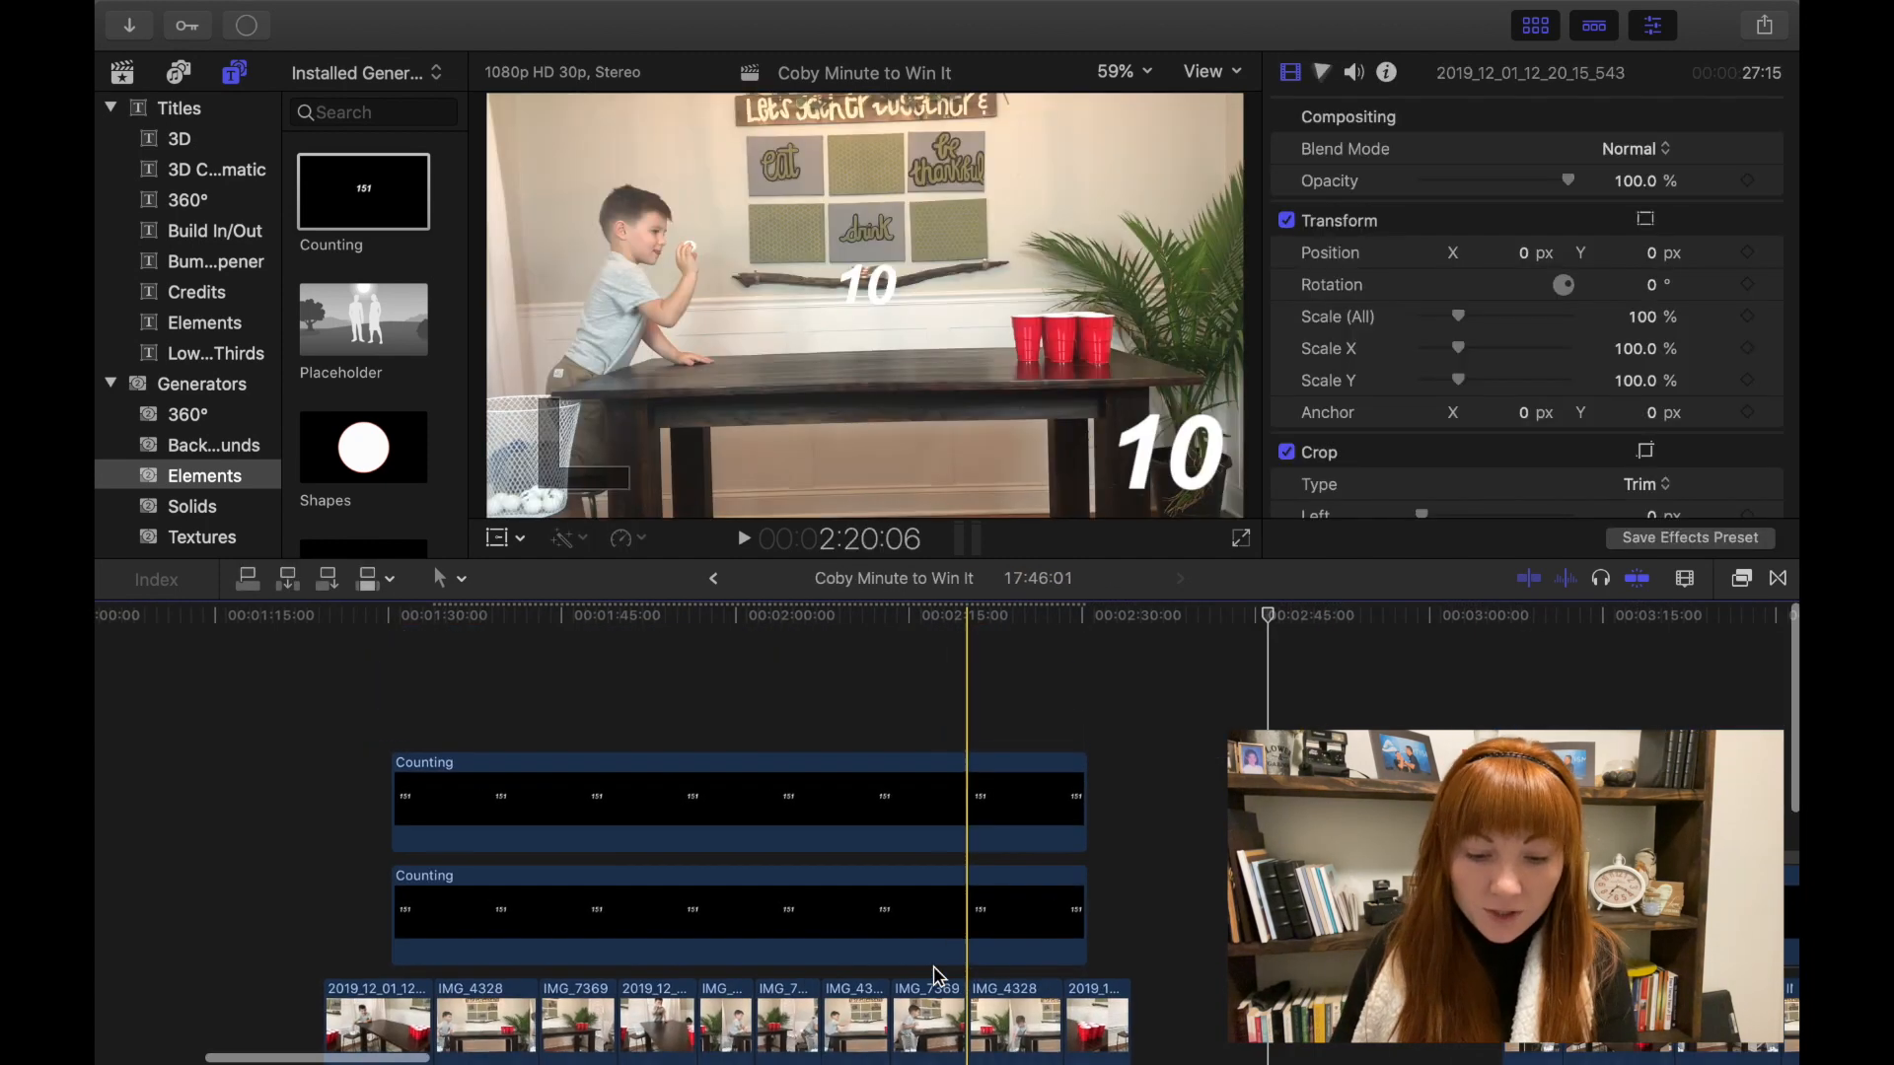
{"action": "scroll", "coordinate": [935, 969], "scroll_direction": "down", "scroll_amount": 2}
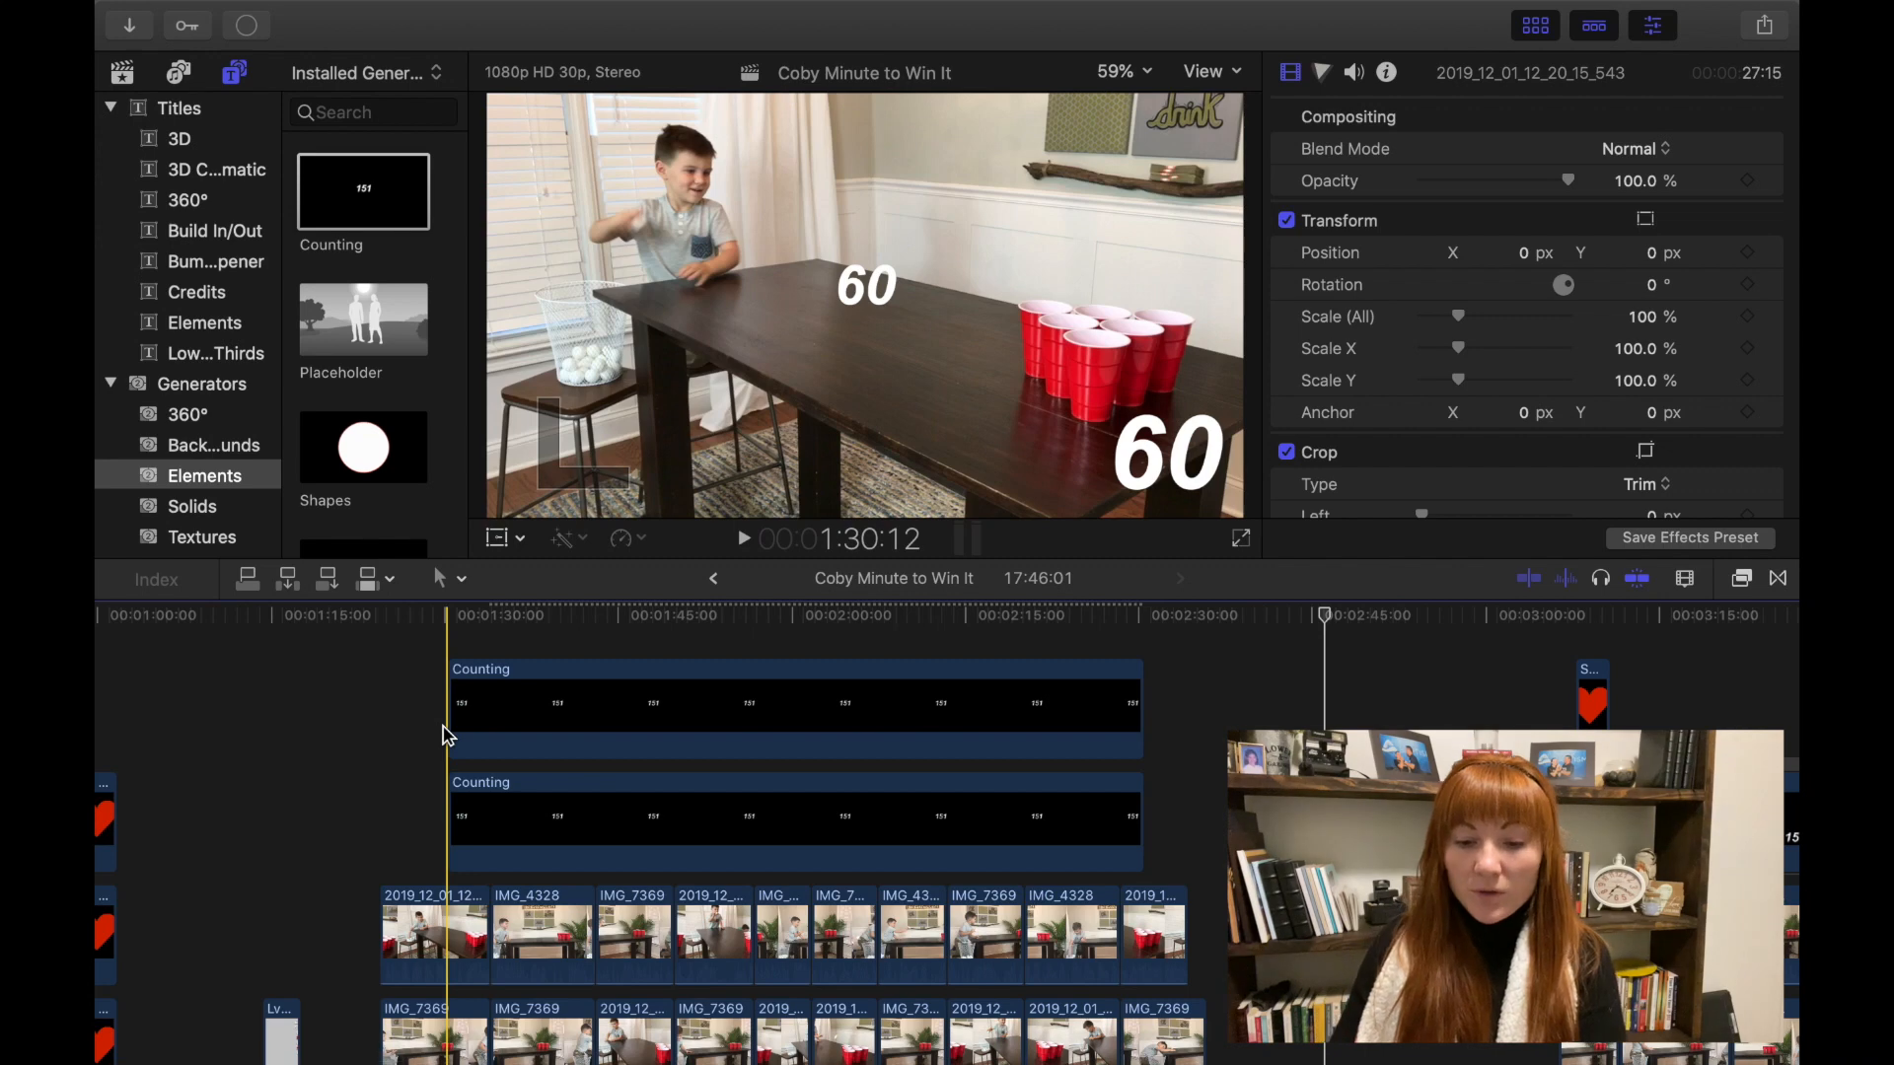
{"action": "left_click", "coordinate": [674, 653]}
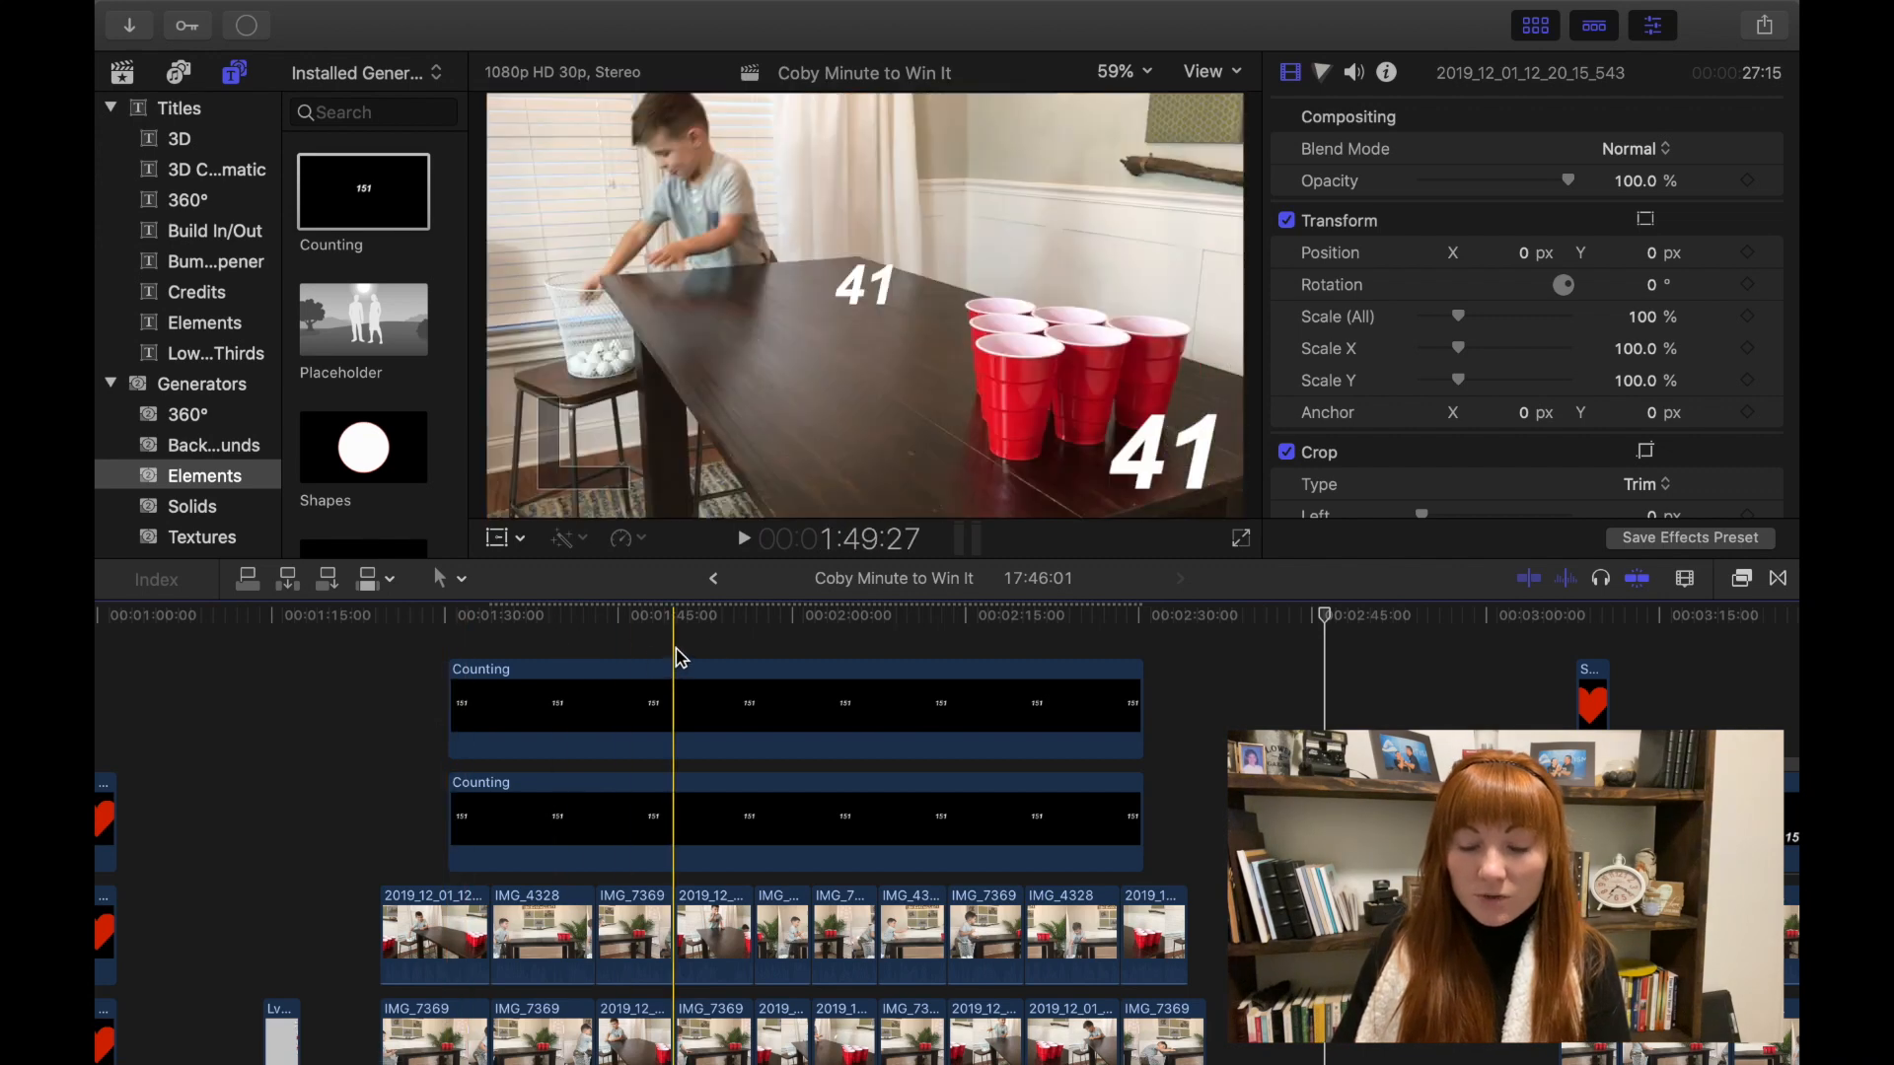
{"action": "left_click", "coordinate": [875, 314]}
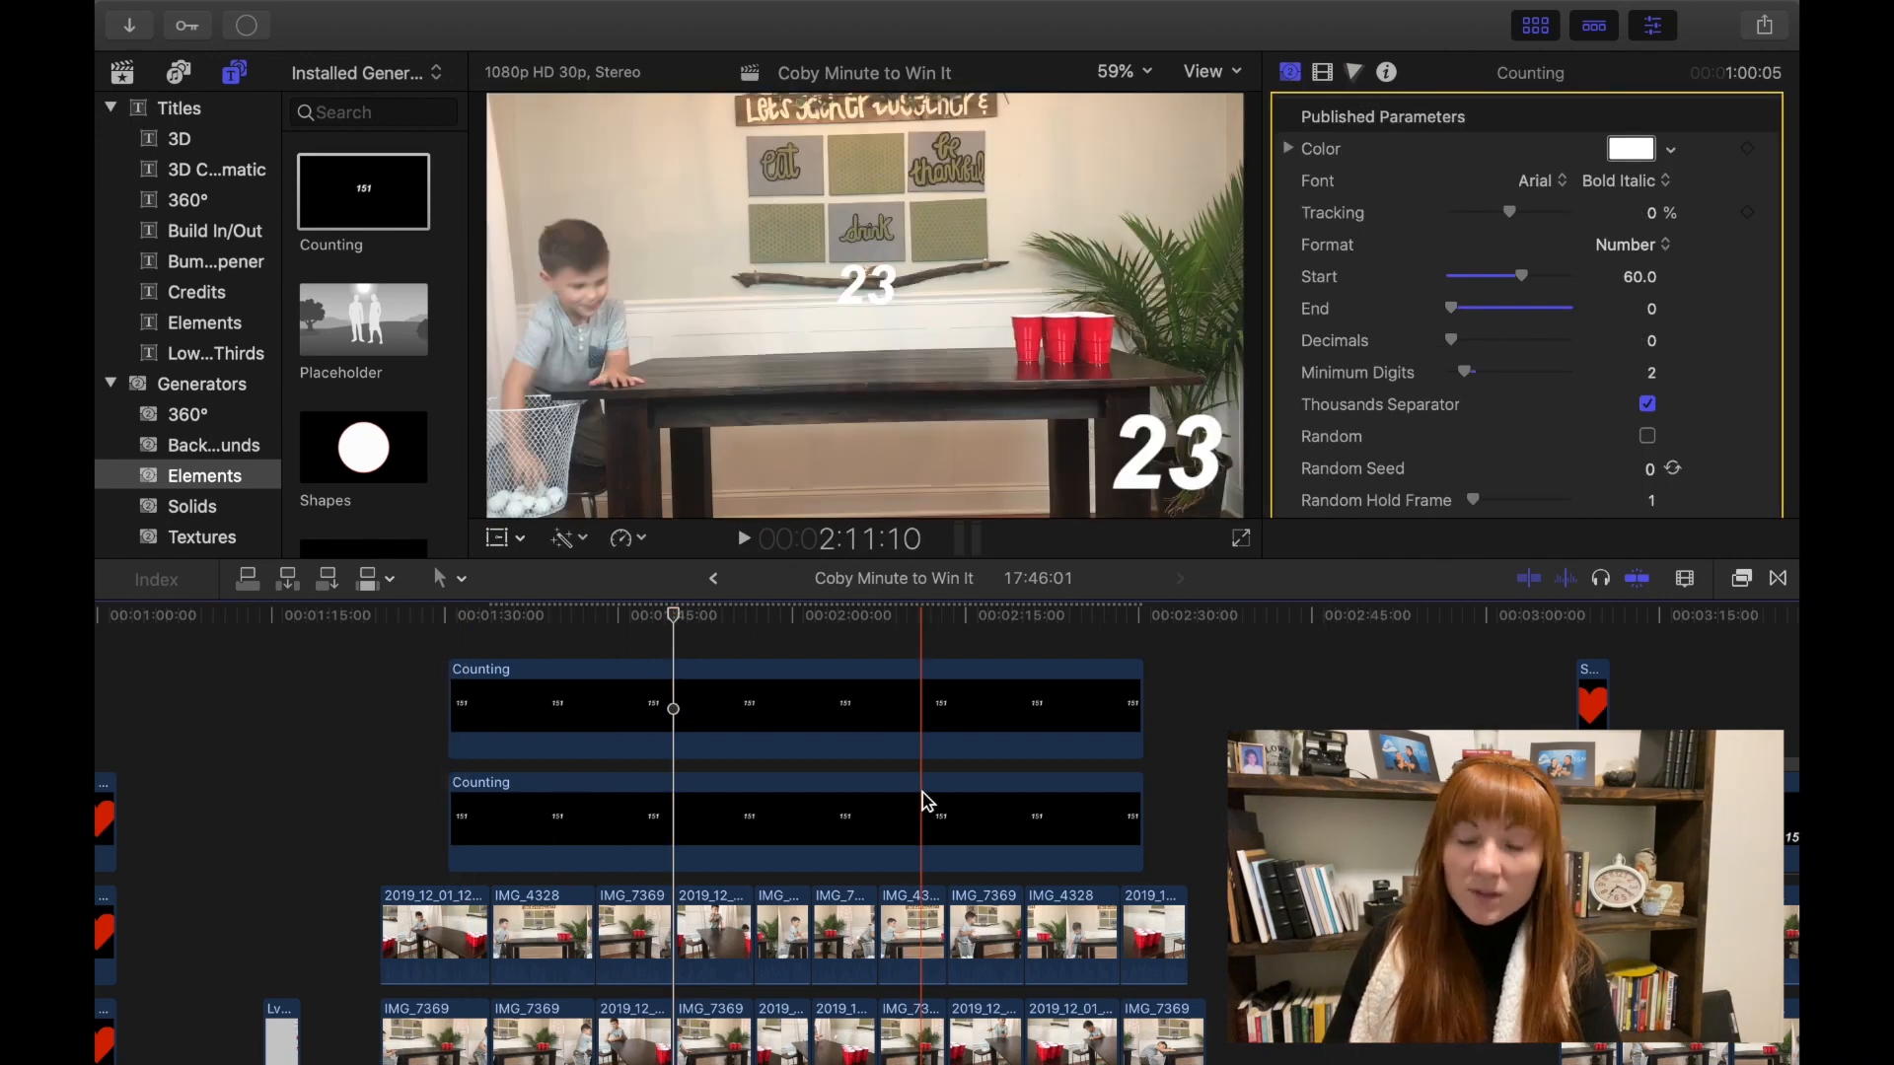
{"action": "scroll", "coordinate": [976, 799], "scroll_direction": "up", "scroll_amount": 1}
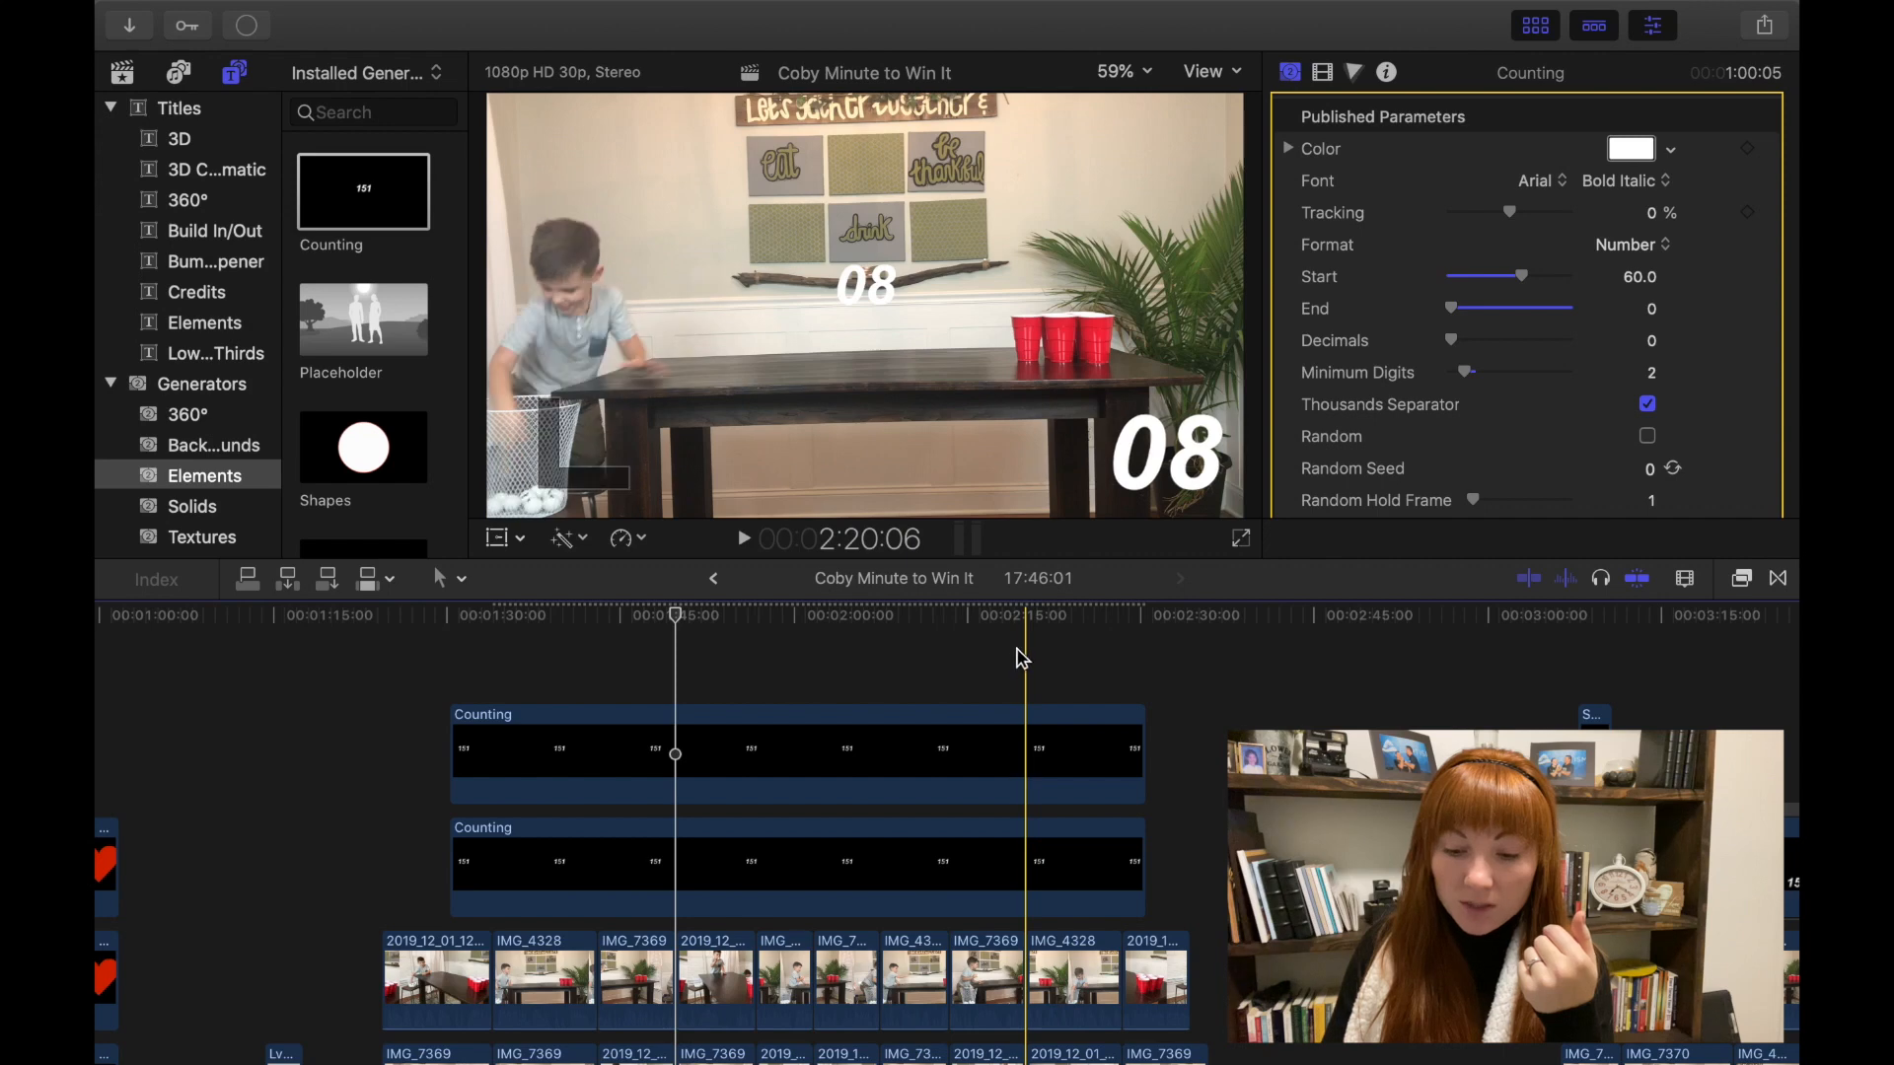
{"action": "left_click", "coordinate": [992, 685]}
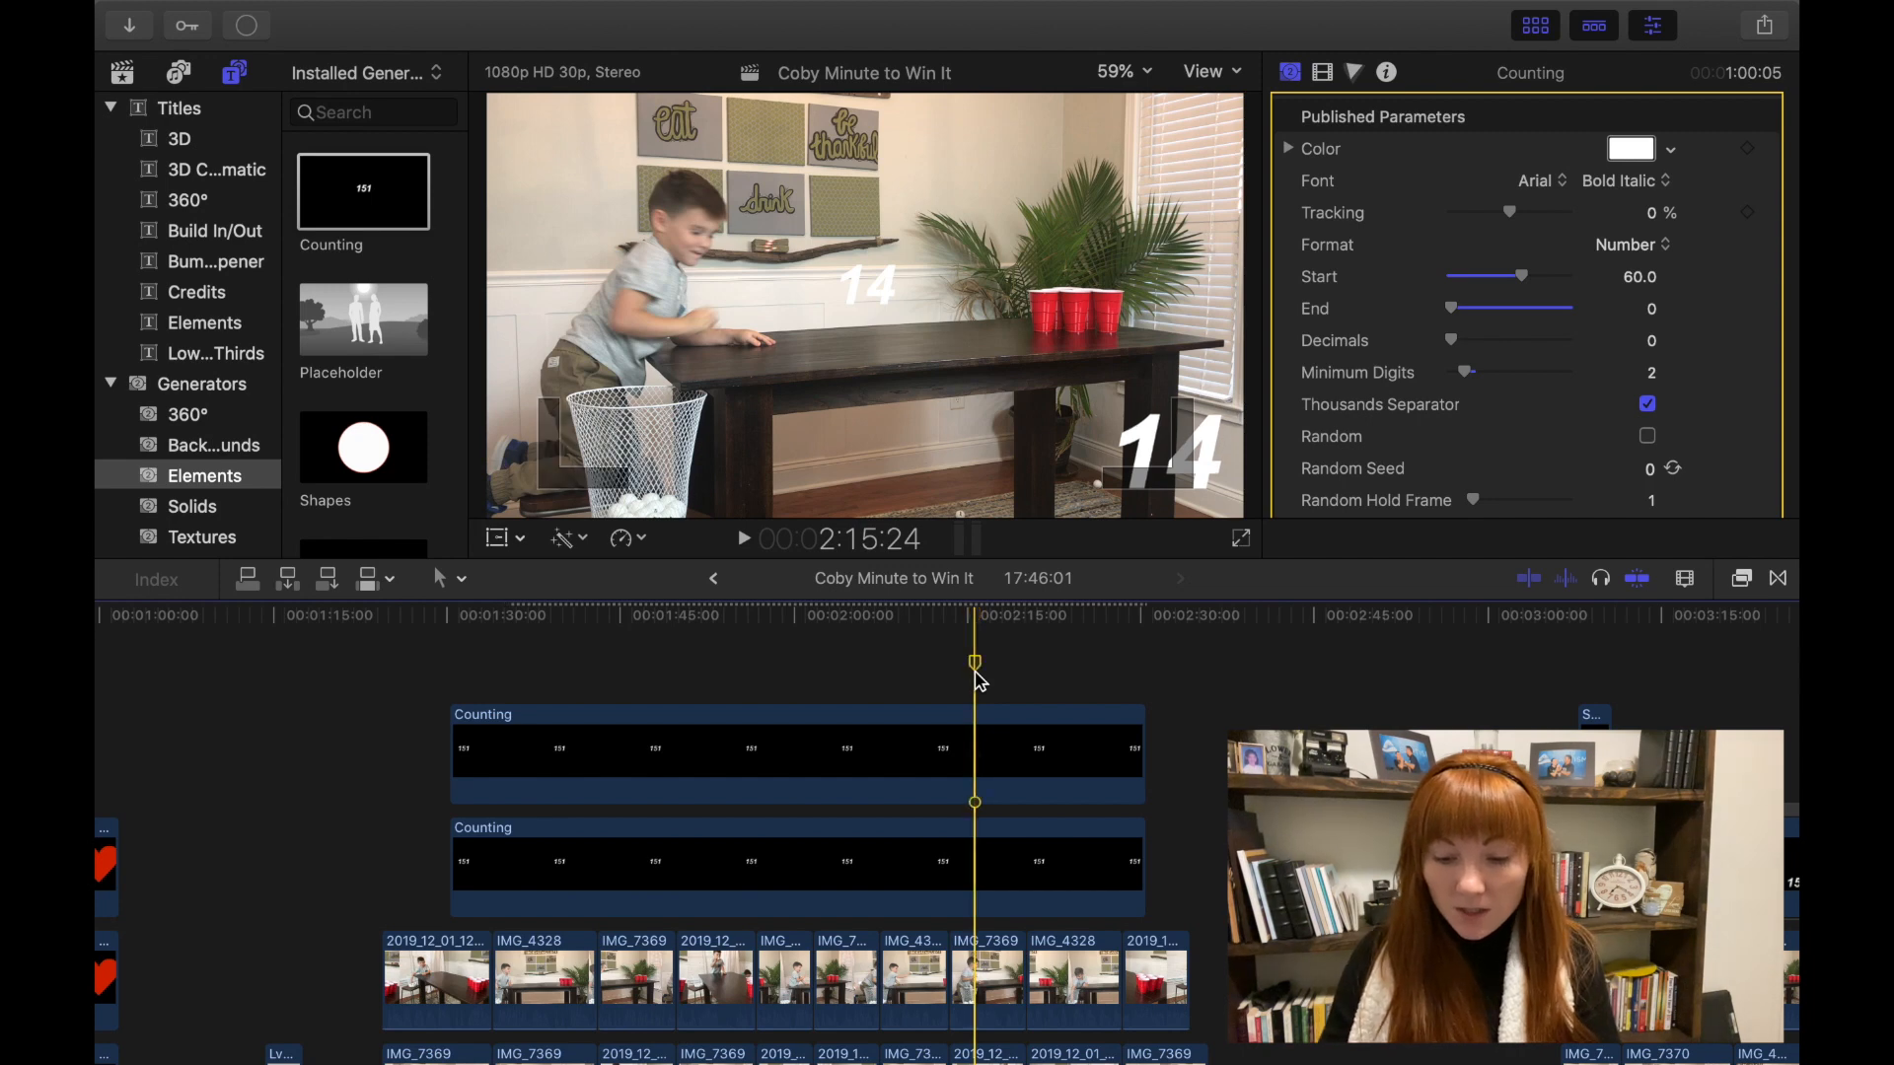
{"action": "left_click", "coordinate": [977, 723]}
{"action": "key", "text": "super+b"}
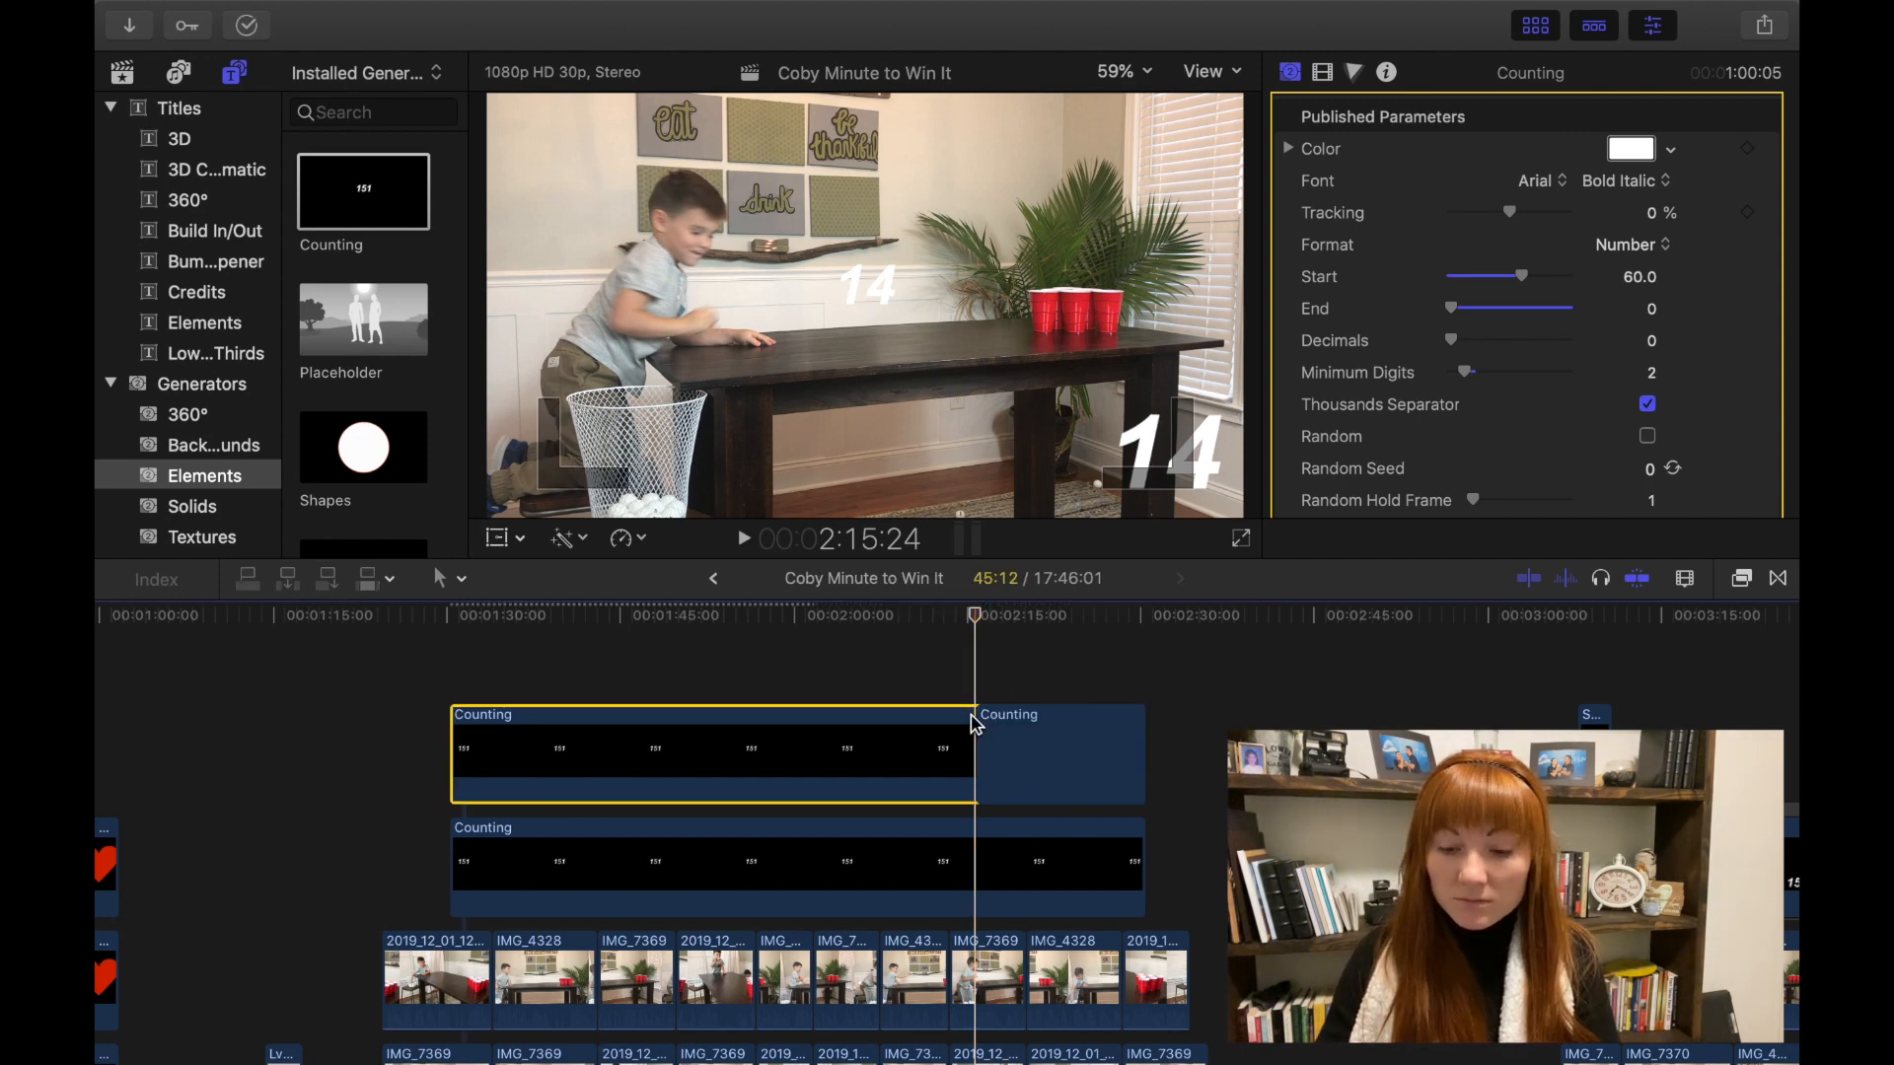
- Delete the part of the upper timer after the split and play back the shortened countdown
{"action": "left_click", "coordinate": [1057, 744]}
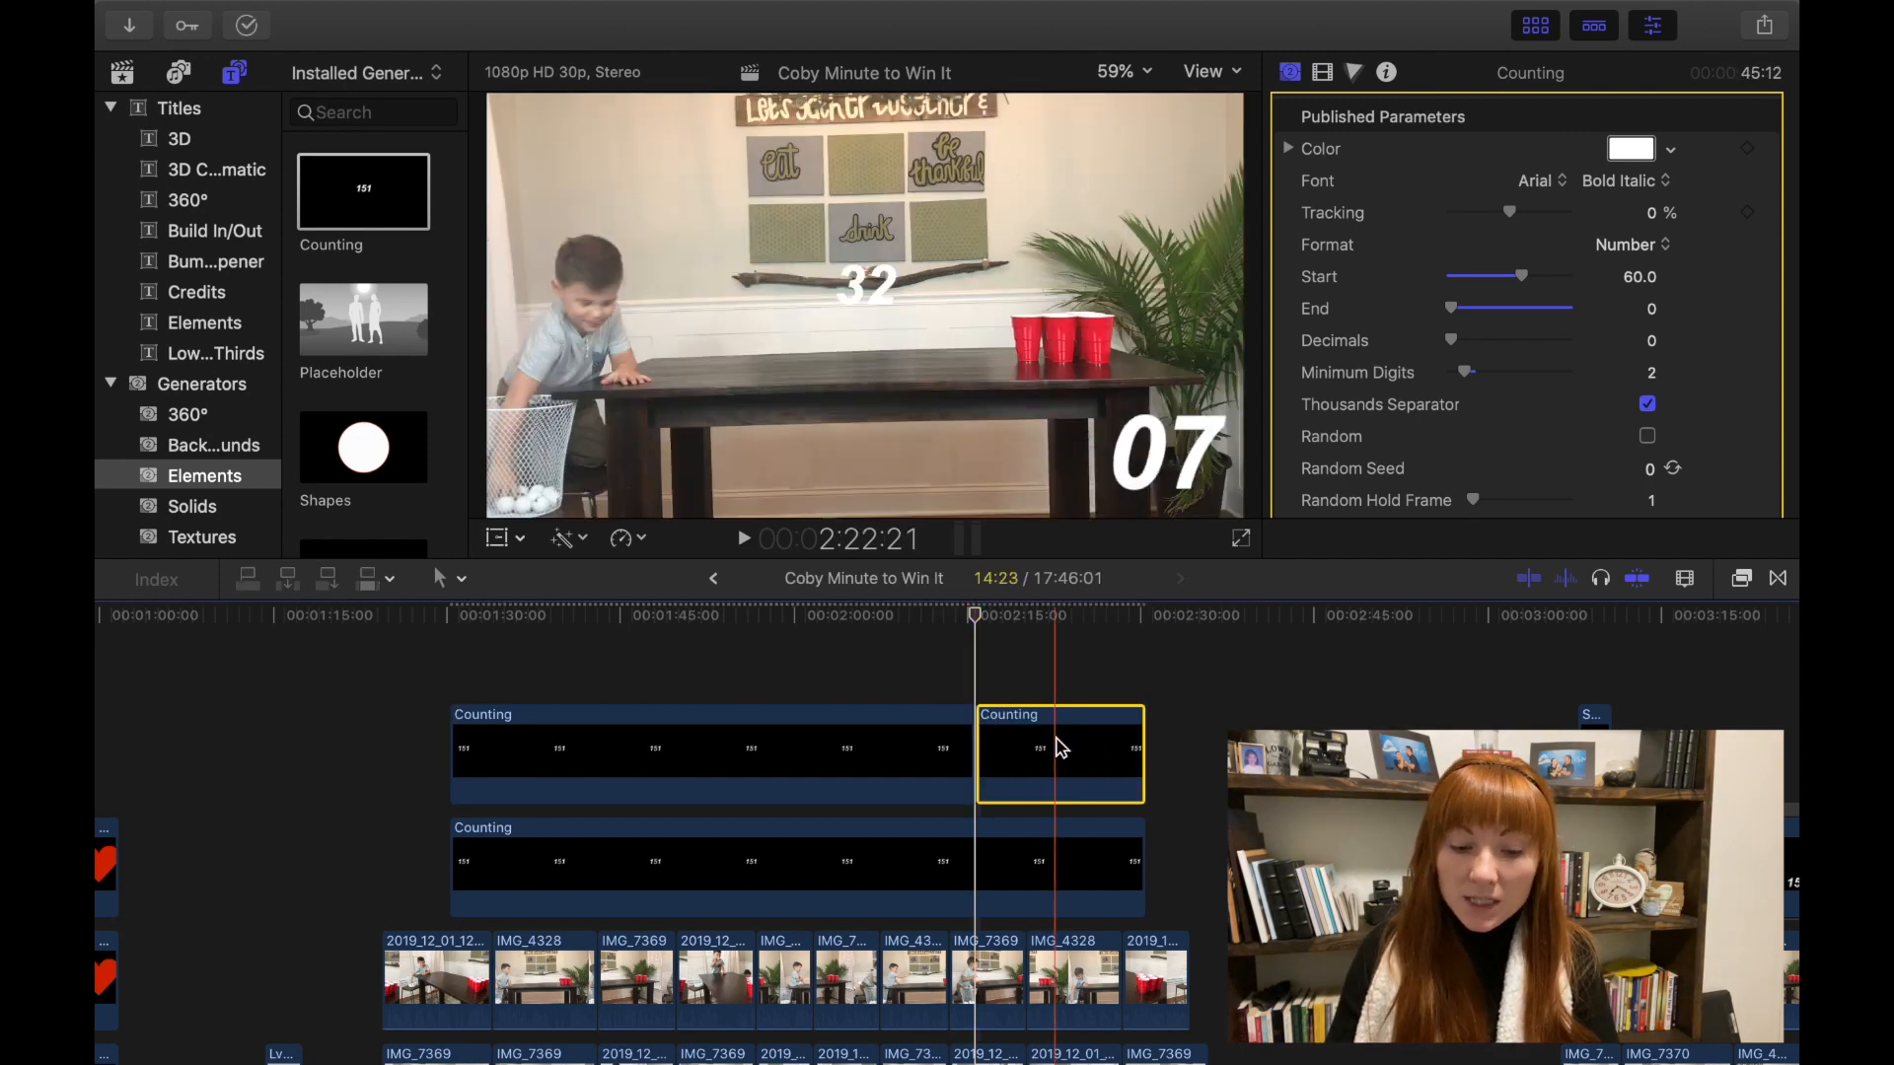
{"action": "key", "text": "Delete"}
{"action": "key", "text": "space"}
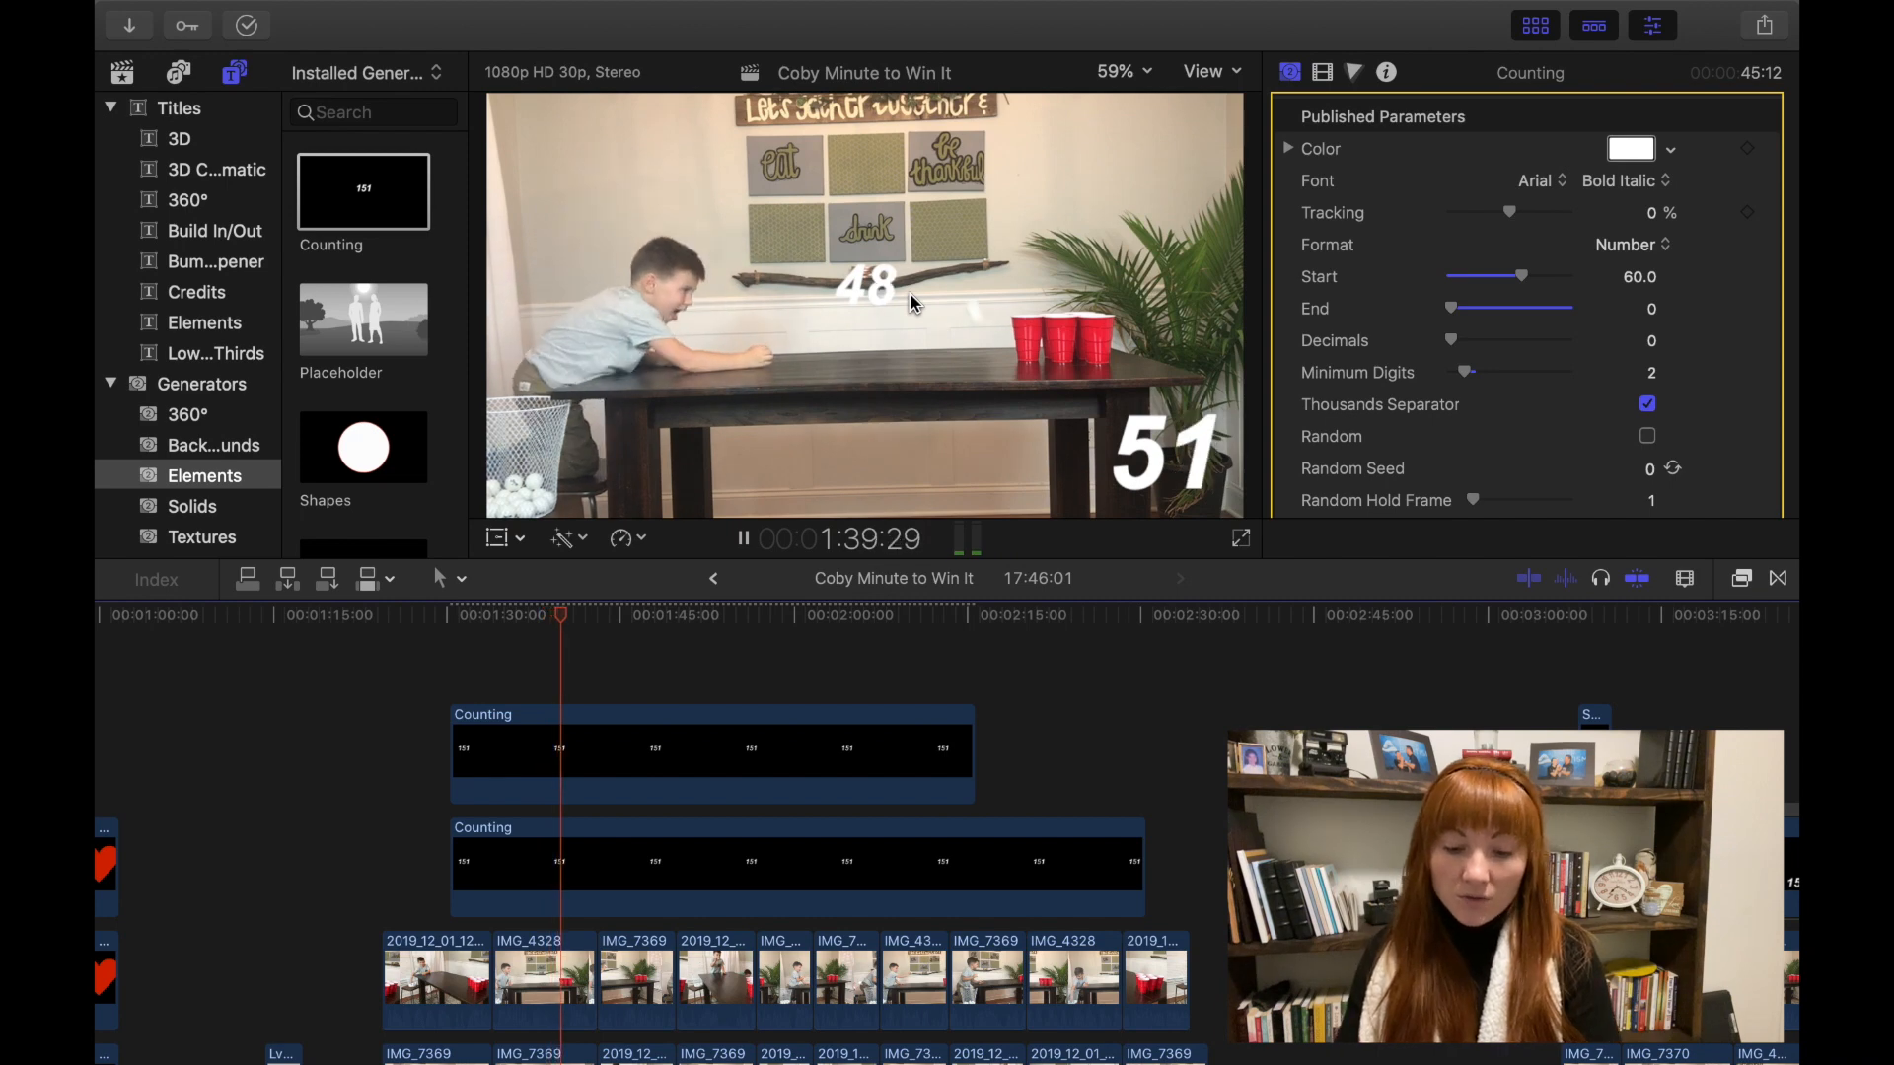
{"action": "key", "text": "space"}
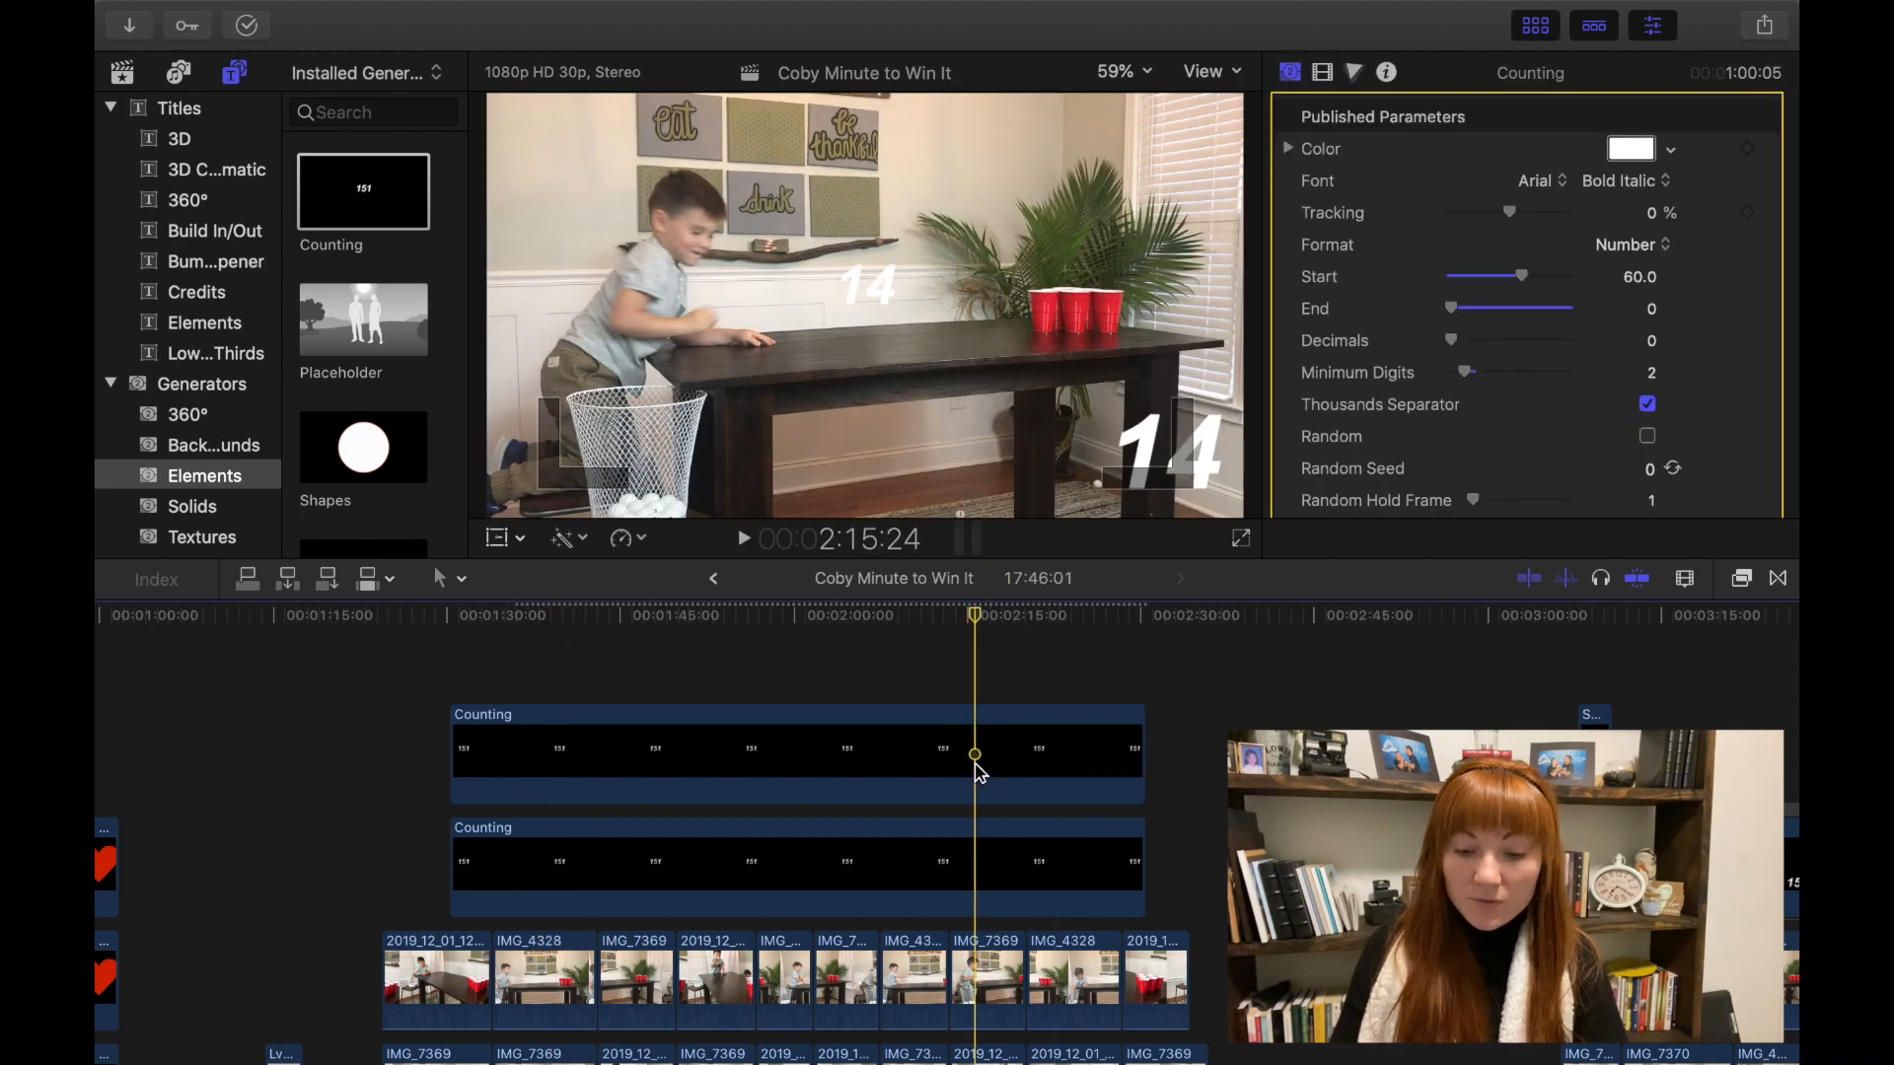
- Add a freeze frame to the upper Counting timer at 2:15:24 and play back the timers from their start
{"action": "left_click", "coordinate": [977, 749]}
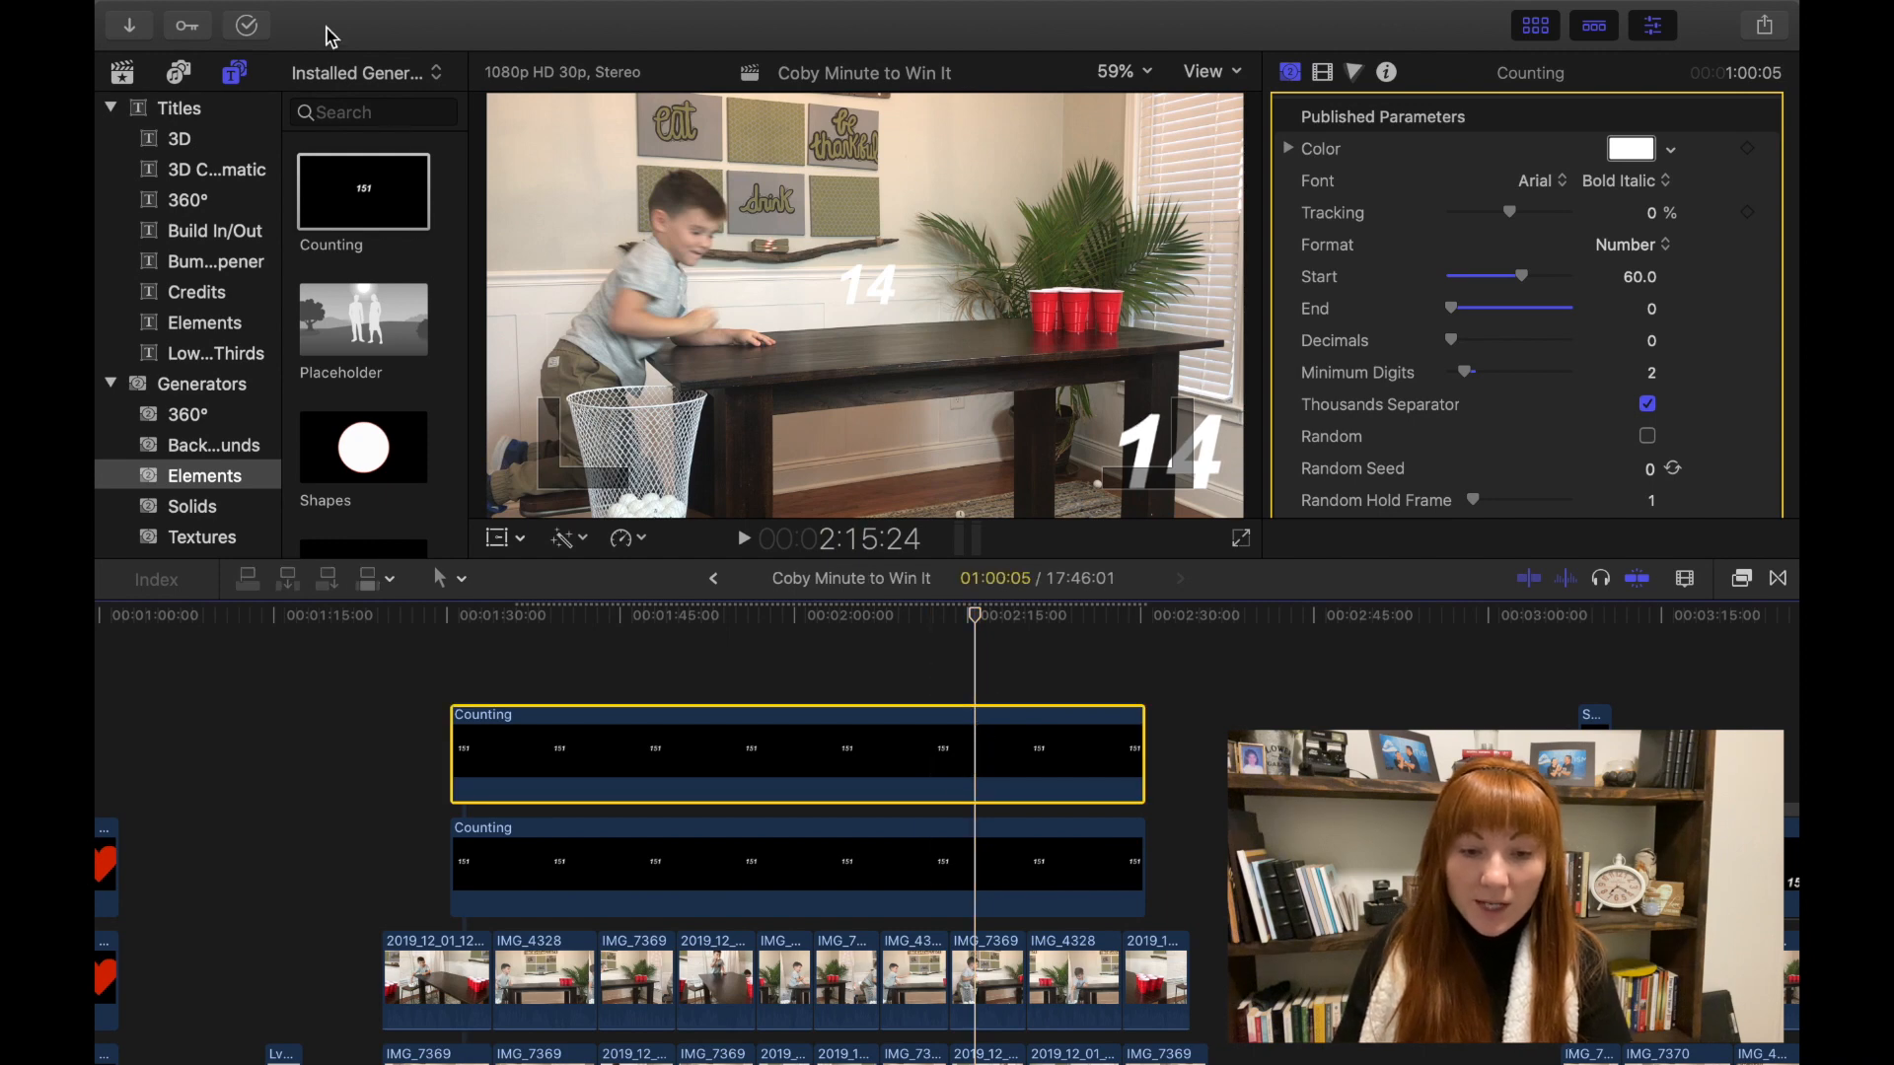
{"action": "left_click", "coordinate": [425, 20]}
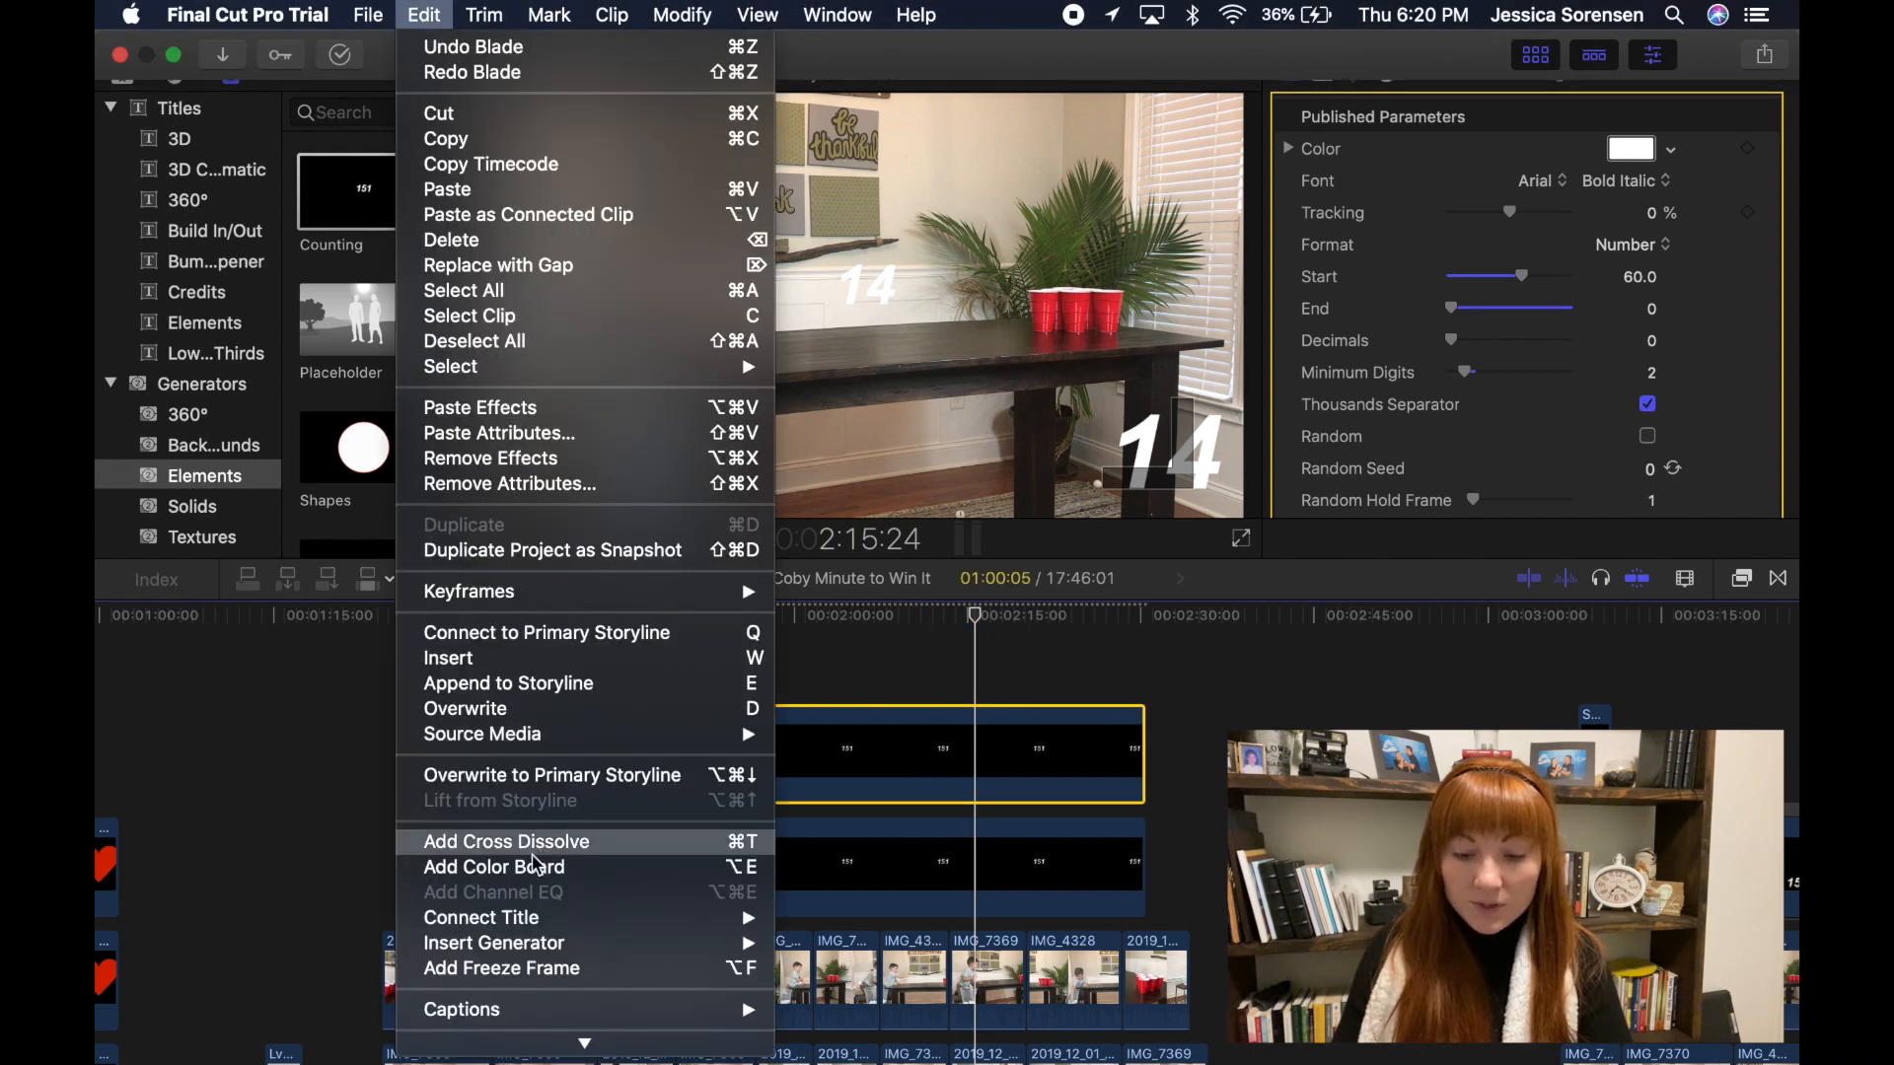
{"action": "left_click", "coordinate": [541, 968]}
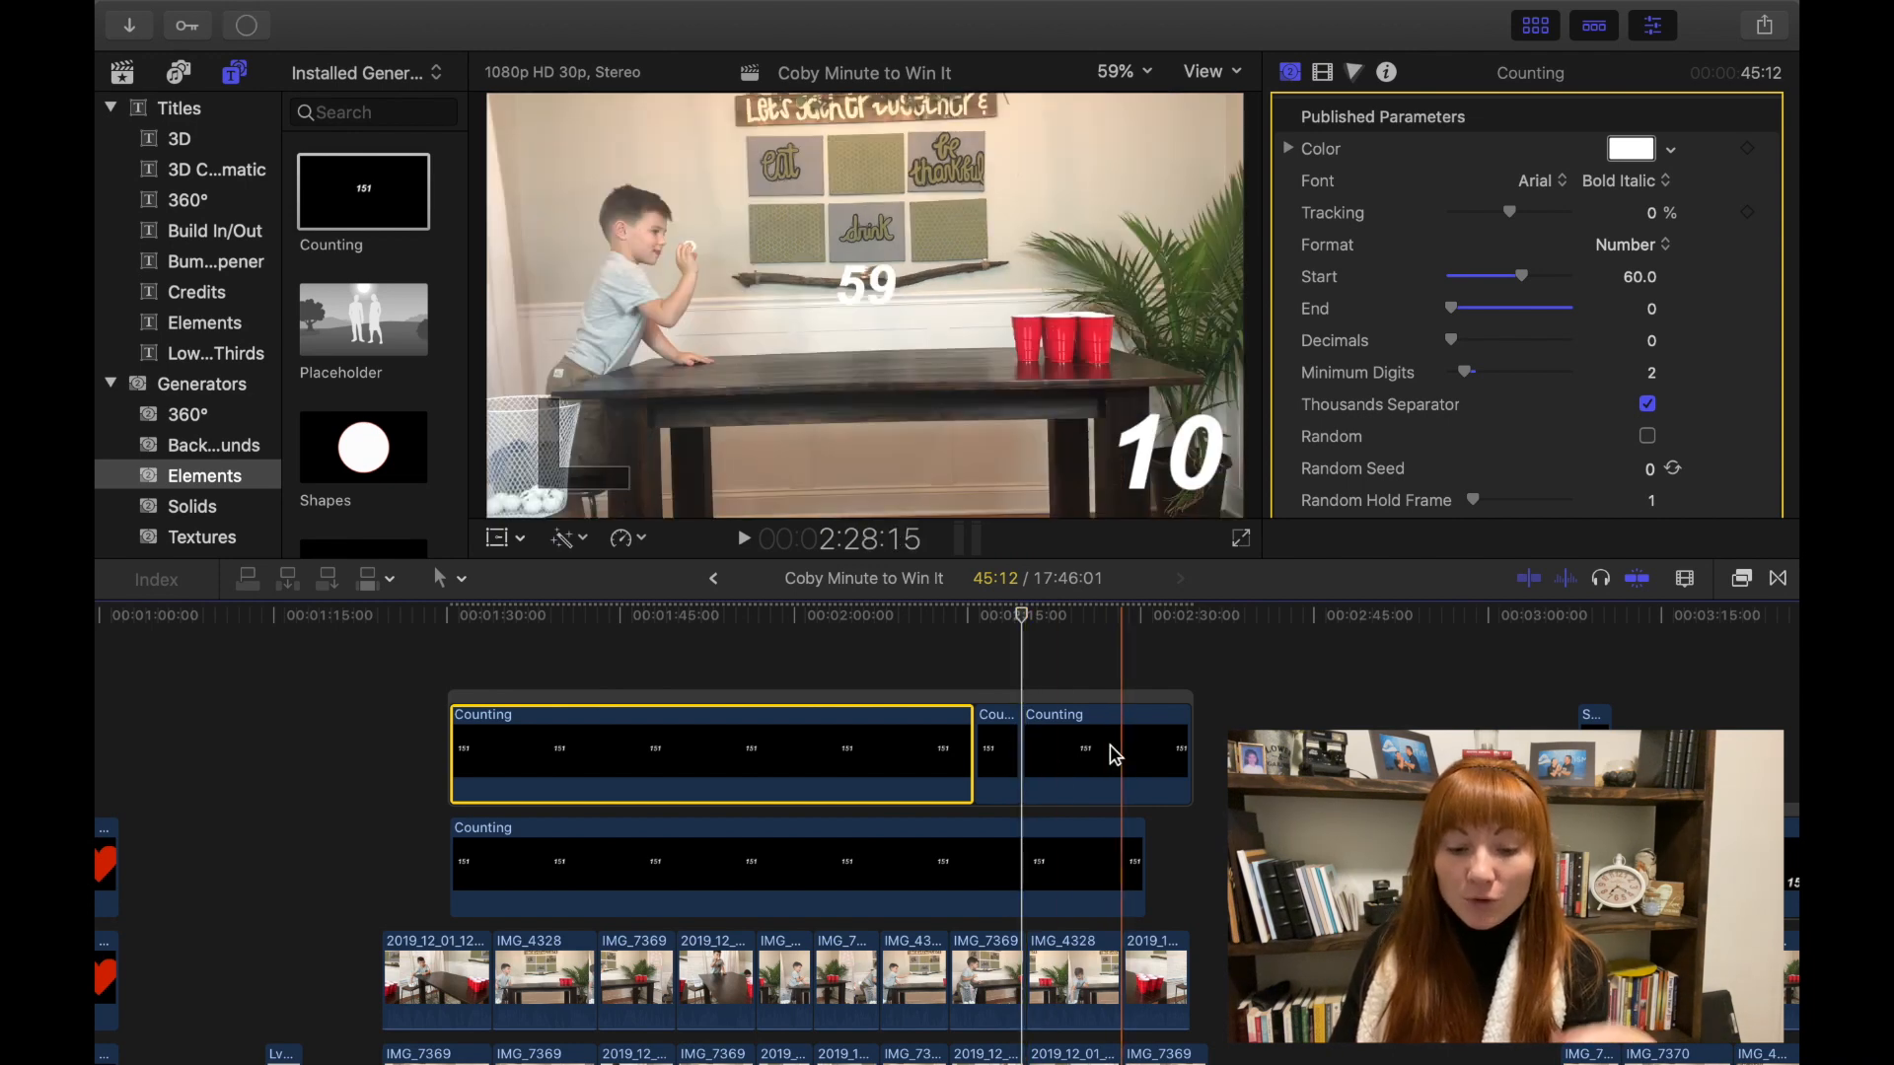
{"action": "left_click", "coordinate": [445, 807]}
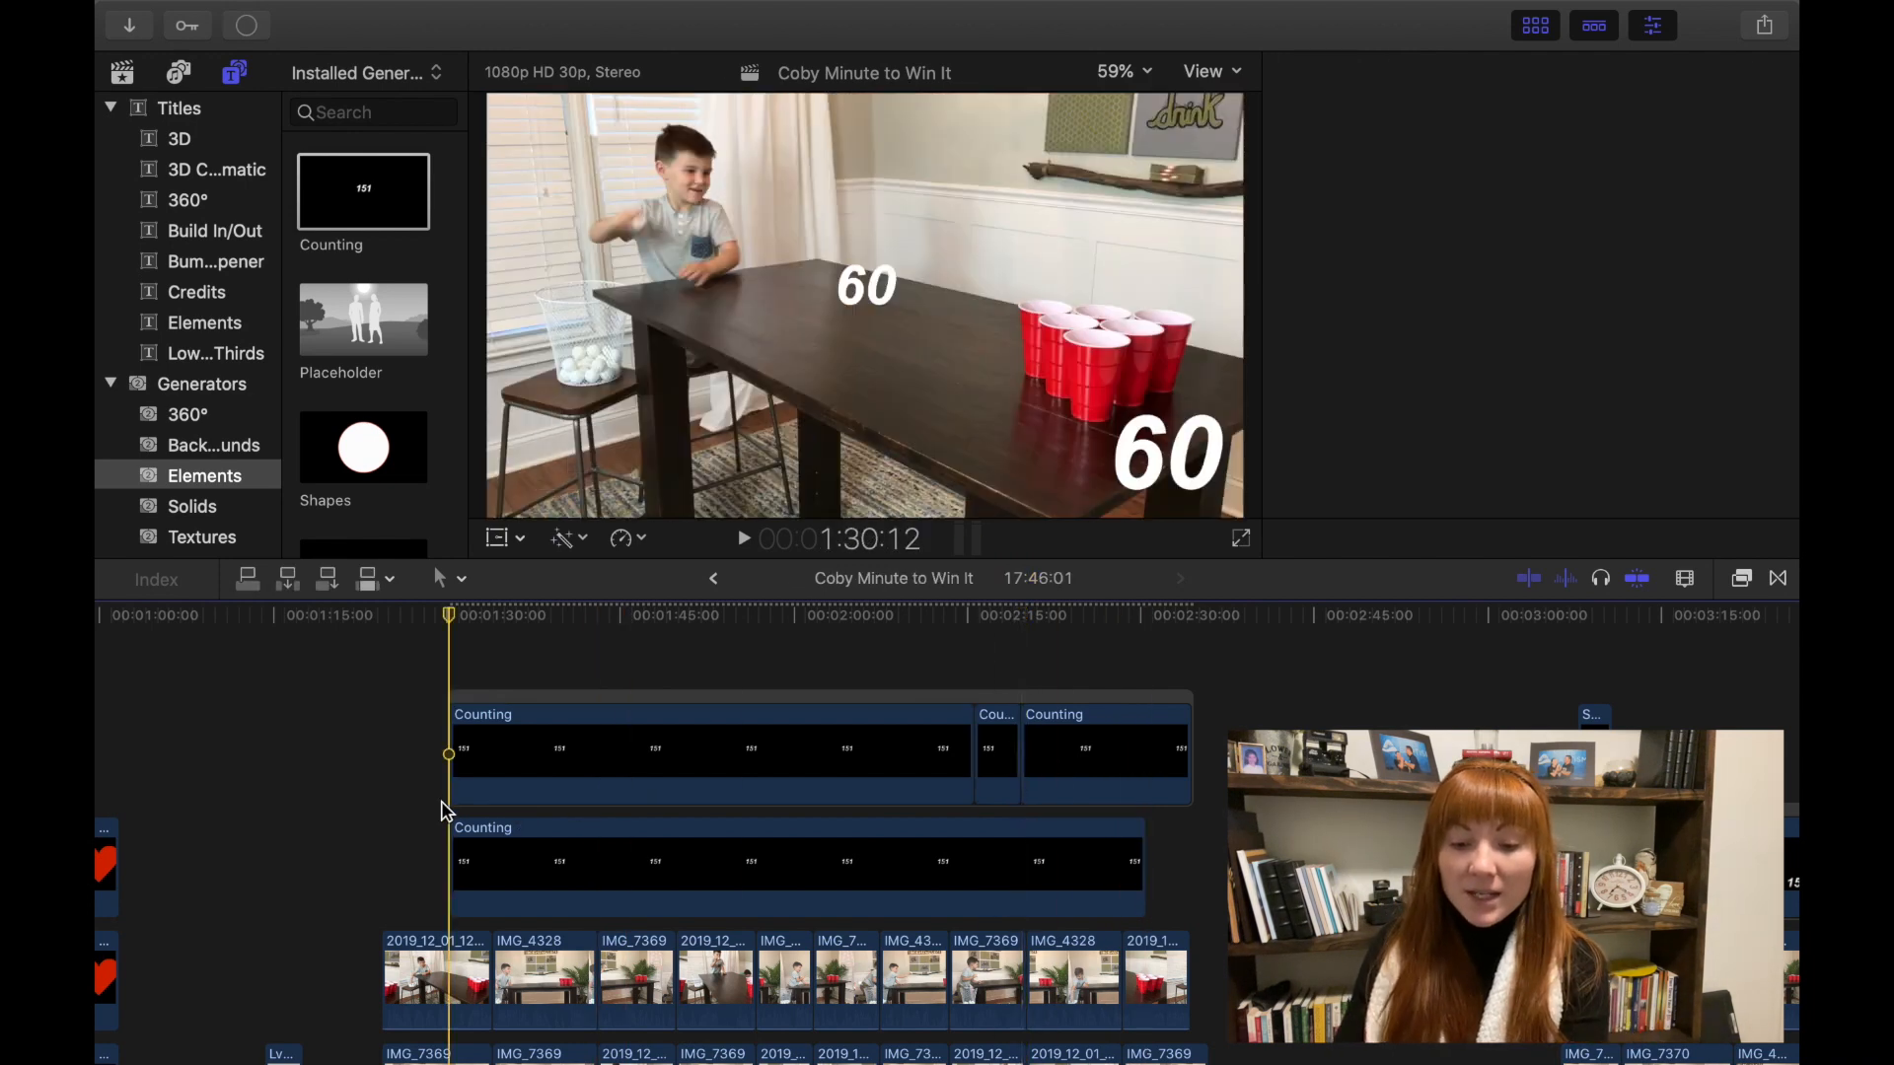
{"action": "key", "text": "space"}
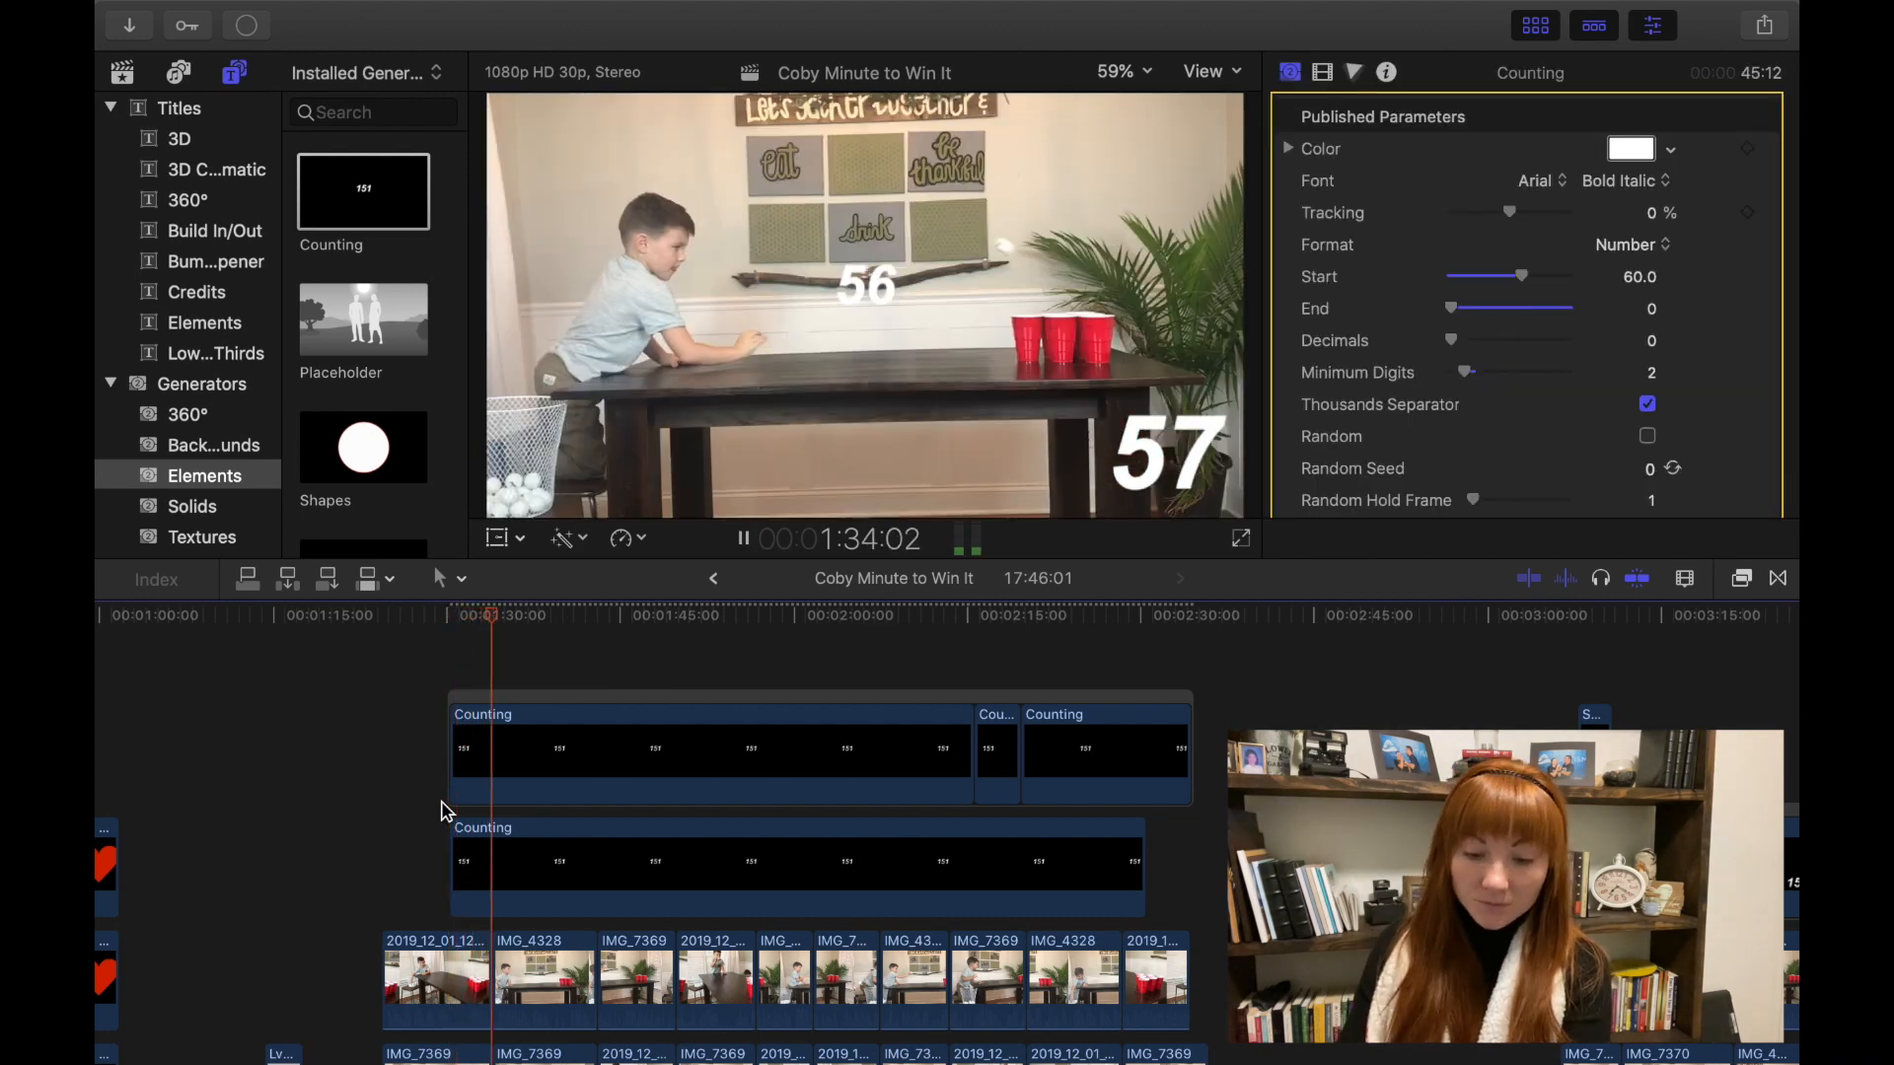
- Play back the timers across the upper timer's freeze frame, and undo that freeze frame
{"action": "key", "text": "space"}
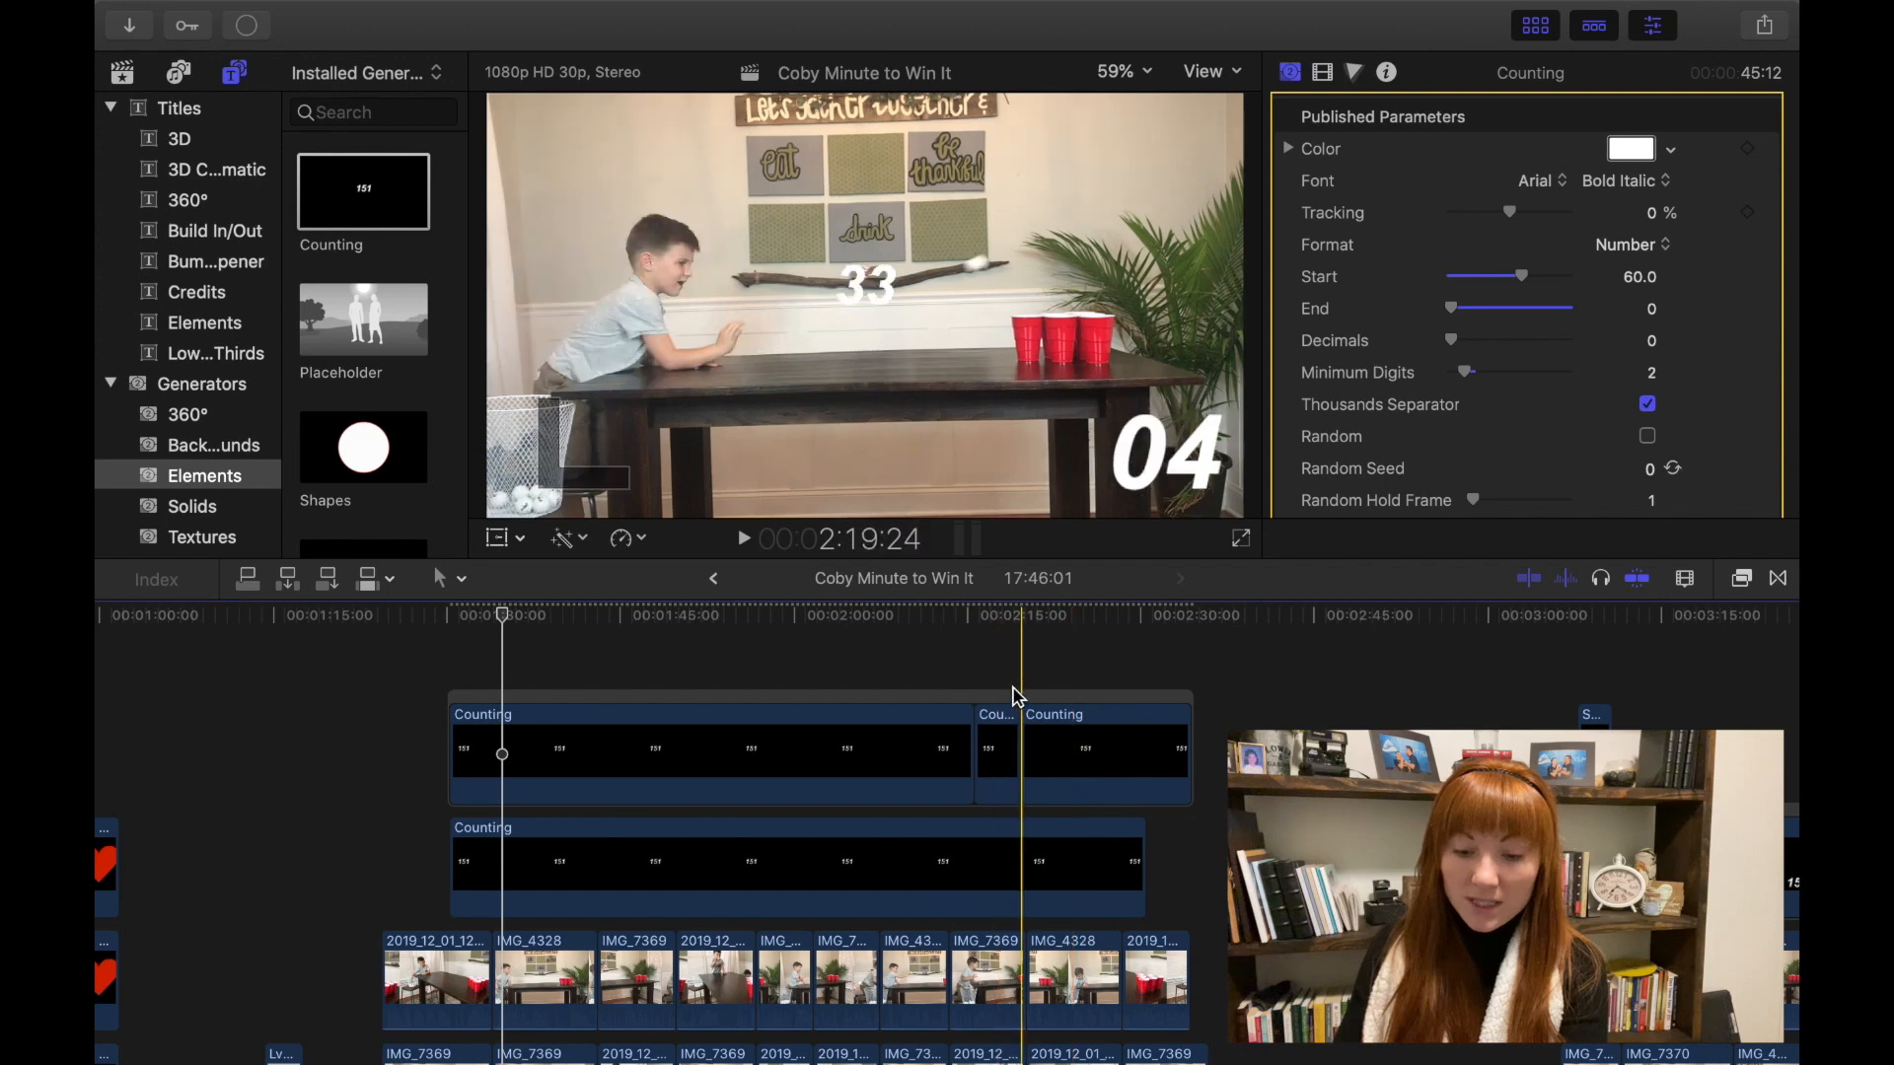
{"action": "left_click", "coordinate": [951, 678]}
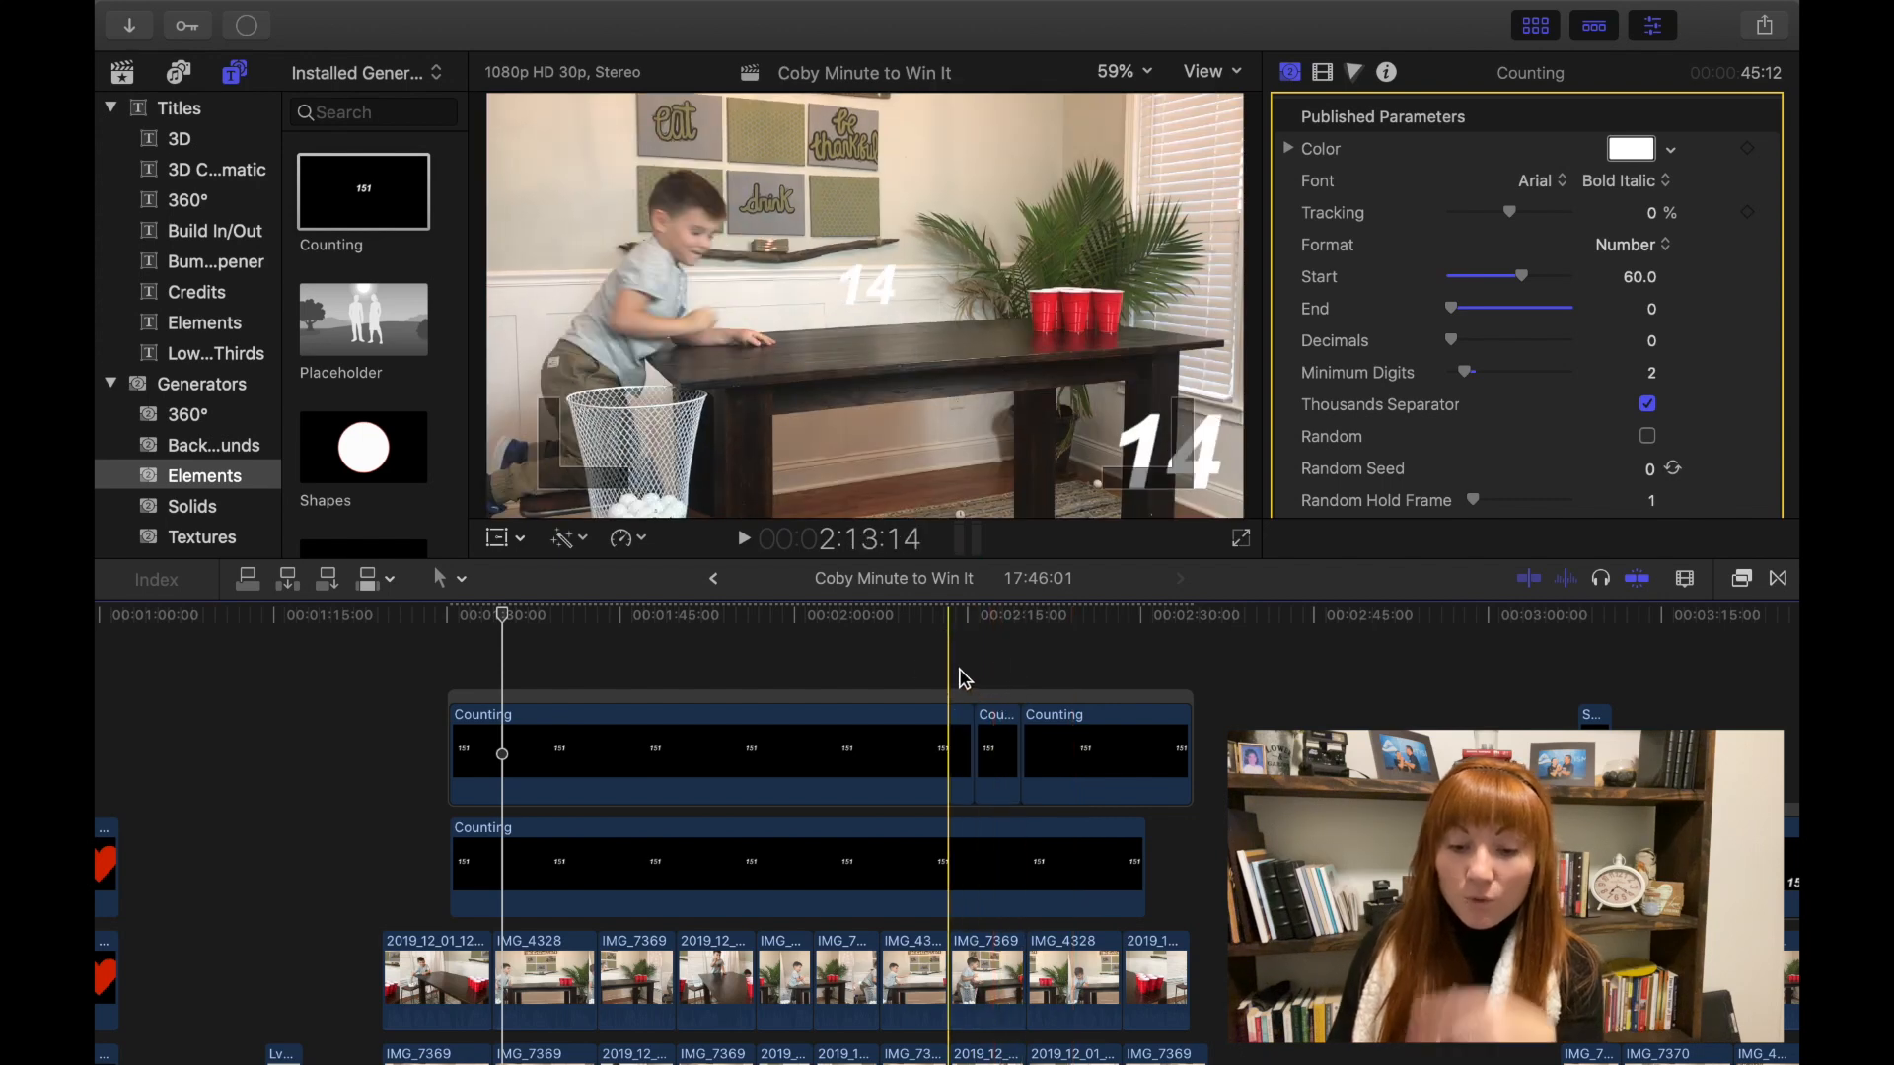
{"action": "key", "text": "space"}
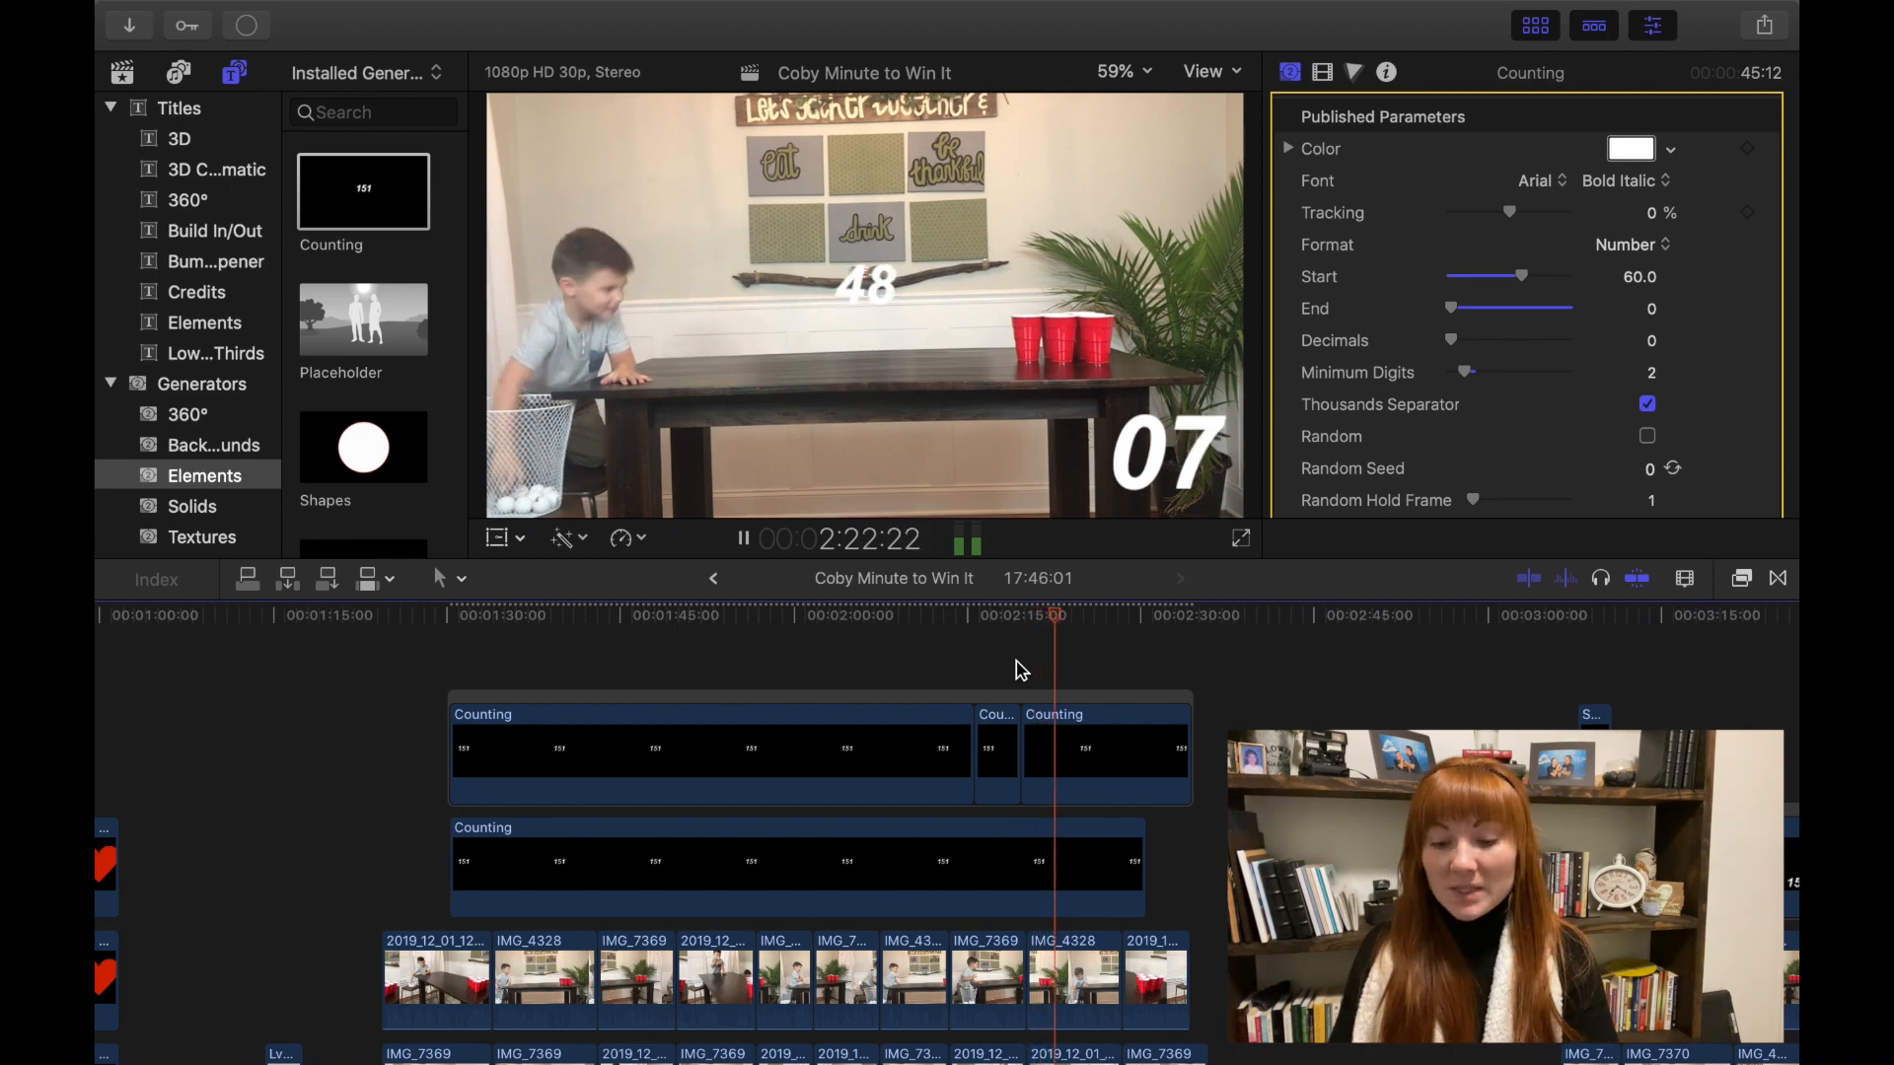
{"action": "key", "text": "space"}
{"action": "key", "text": "super+z"}
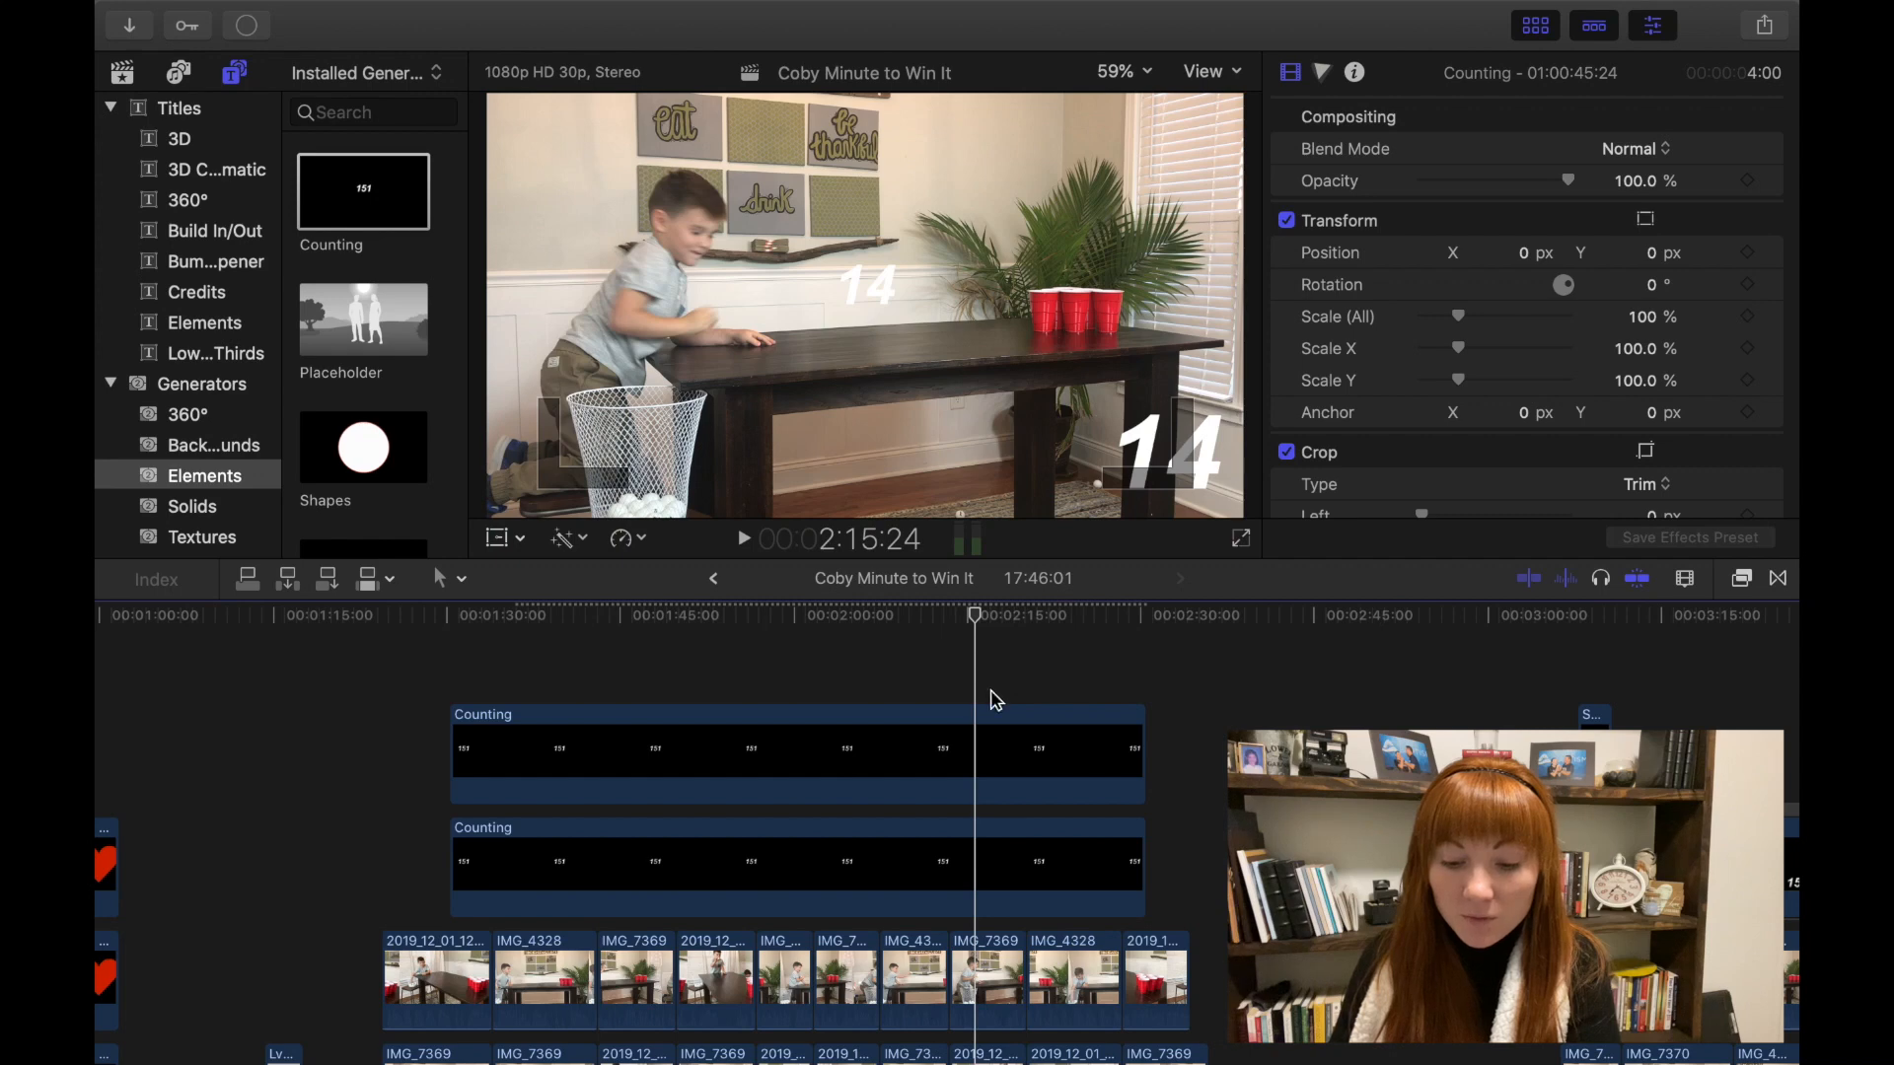
- Convert the upper Counting timer into a new compound clip in the Video event
{"action": "left_click", "coordinate": [913, 766]}
{"action": "right_click", "coordinate": [913, 765]}
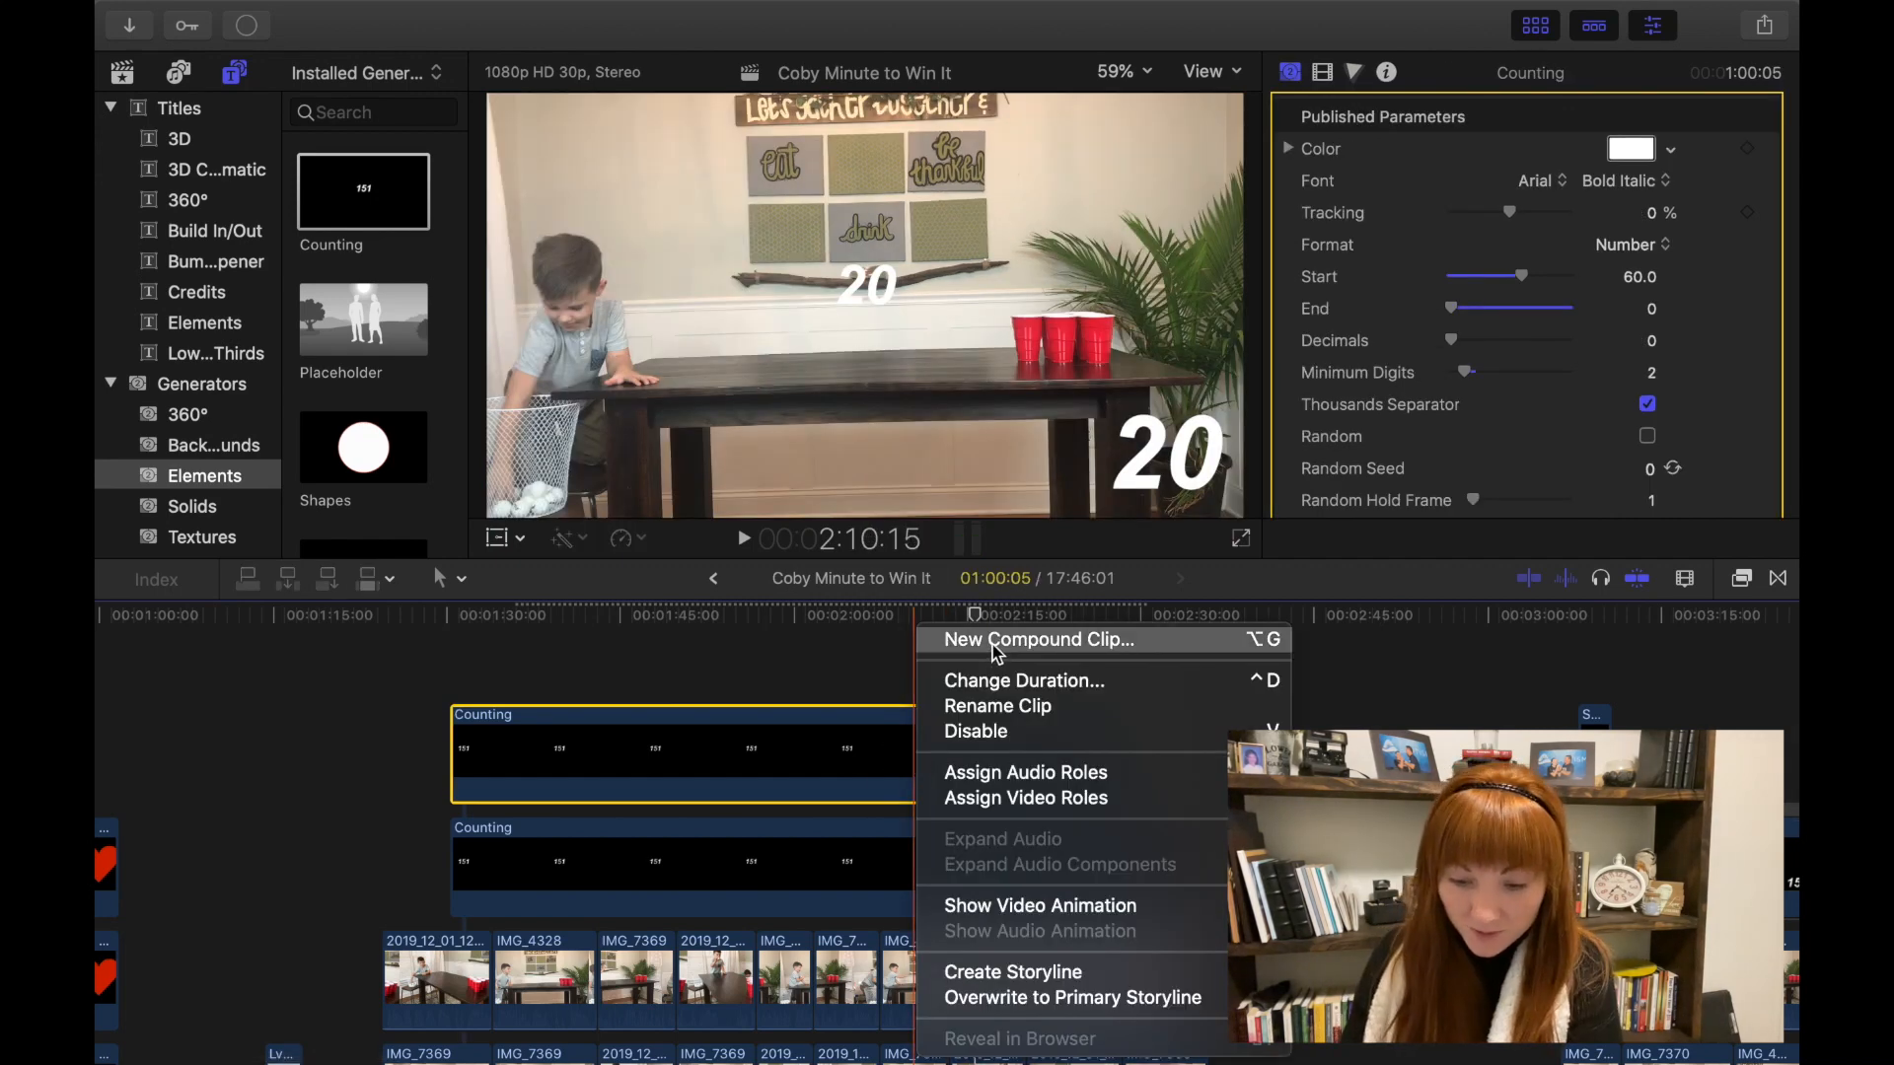
{"action": "key", "text": "Escape"}
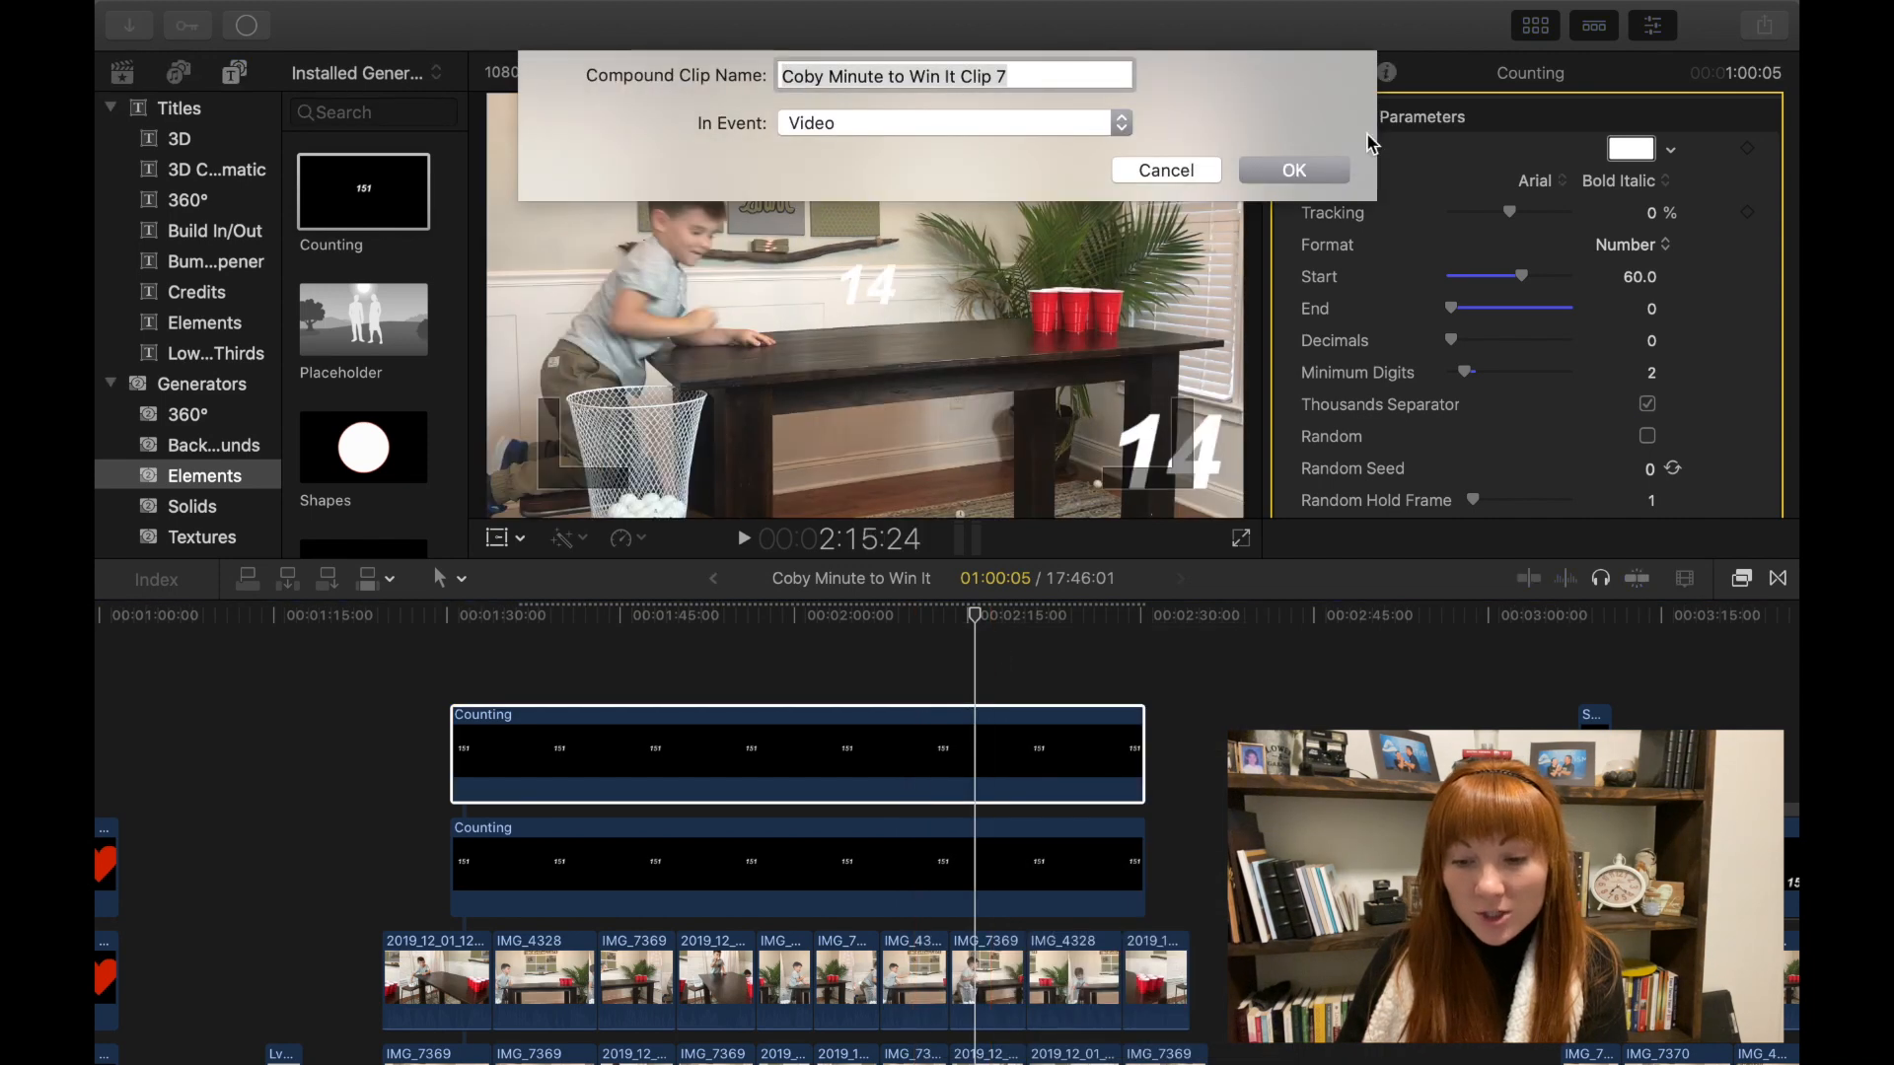
{"action": "left_click", "coordinate": [1294, 172]}
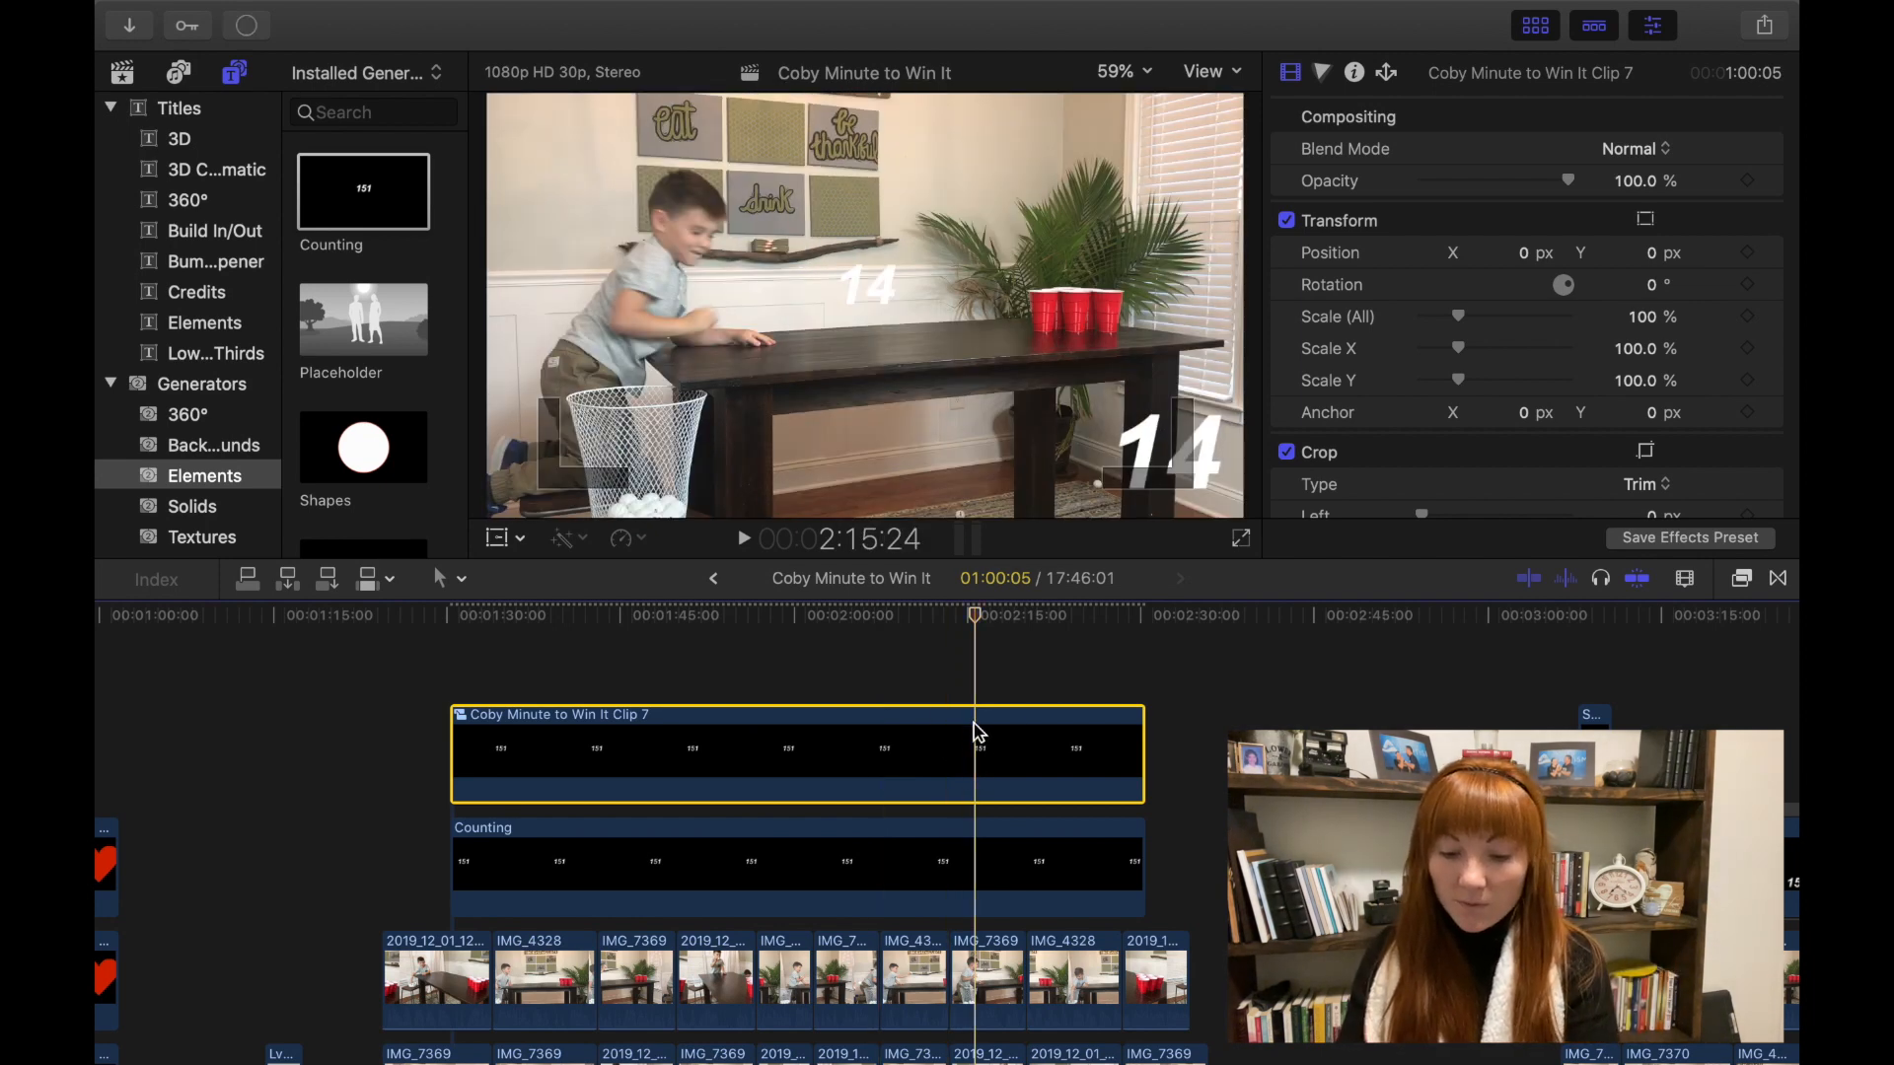
- Split the compound timer clip at 2:15:24 and delete the part after the split
{"action": "key", "text": "super+b"}
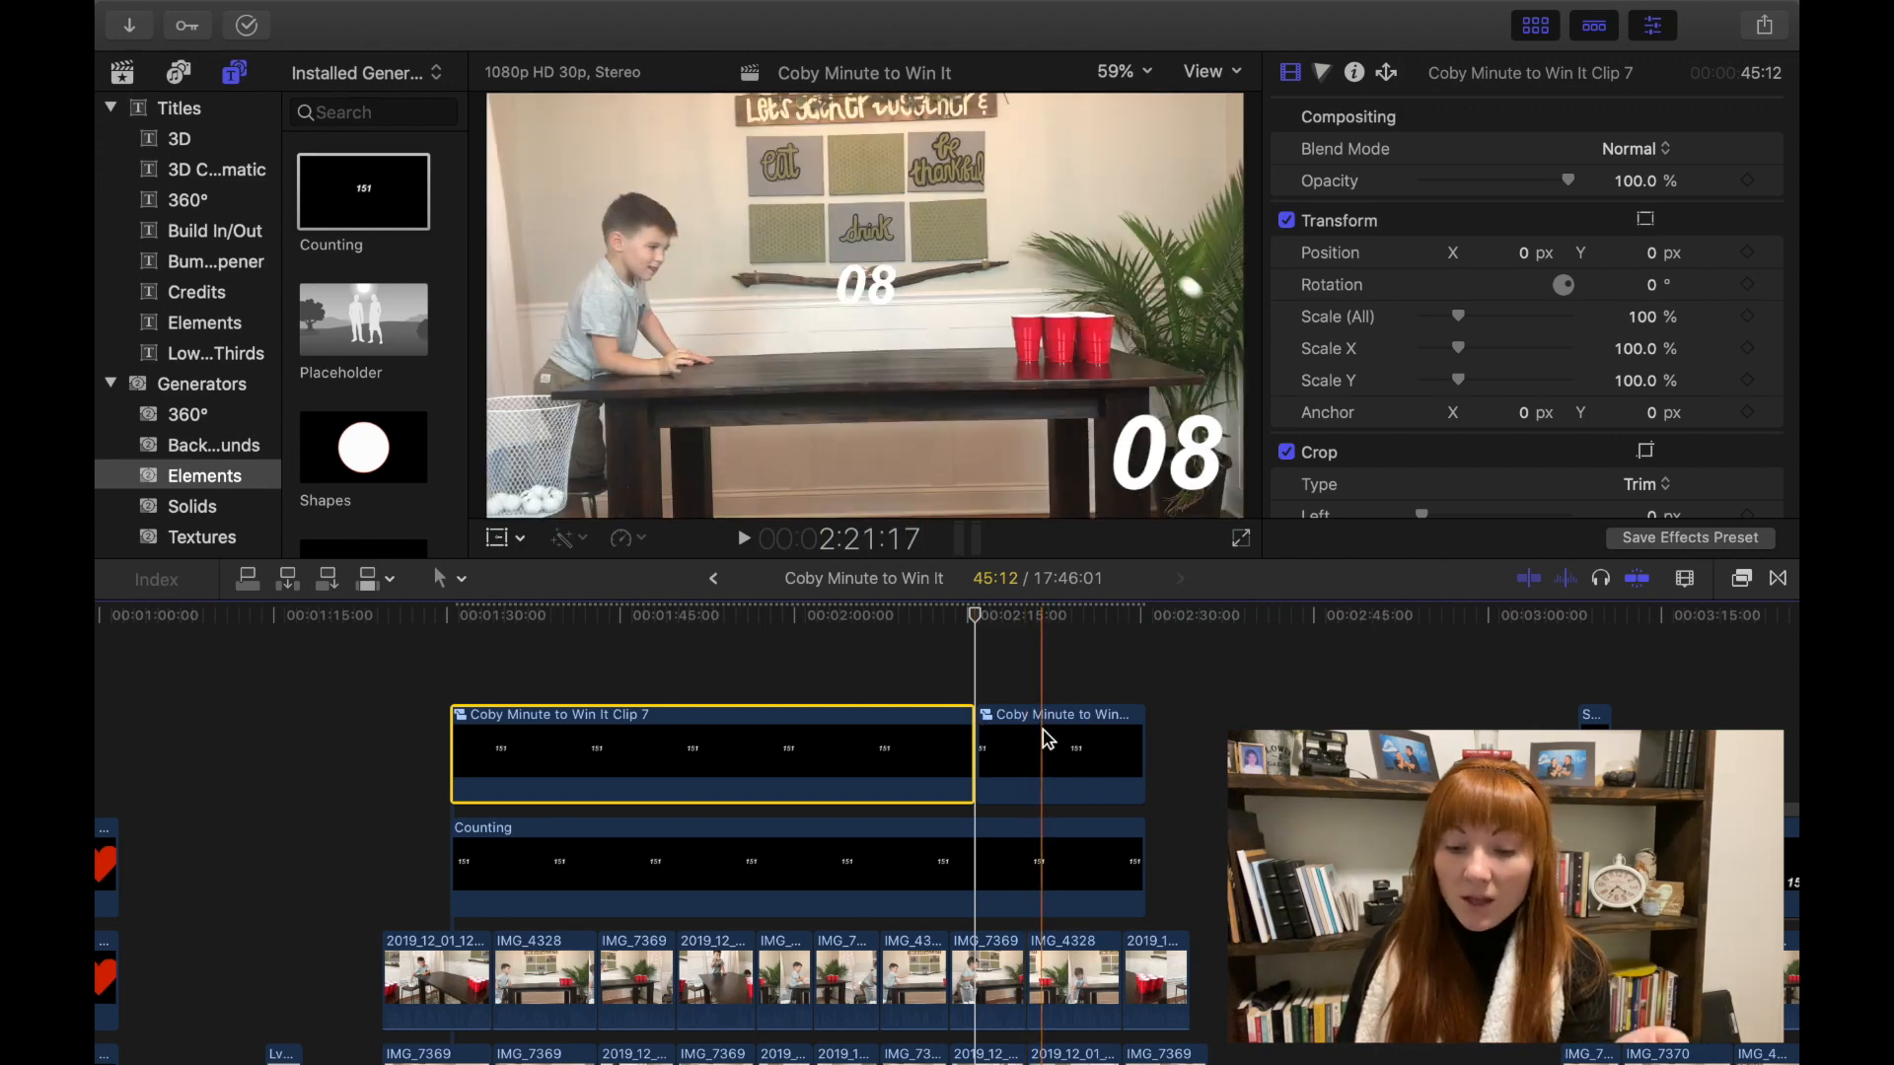
{"action": "left_click", "coordinate": [1047, 738]}
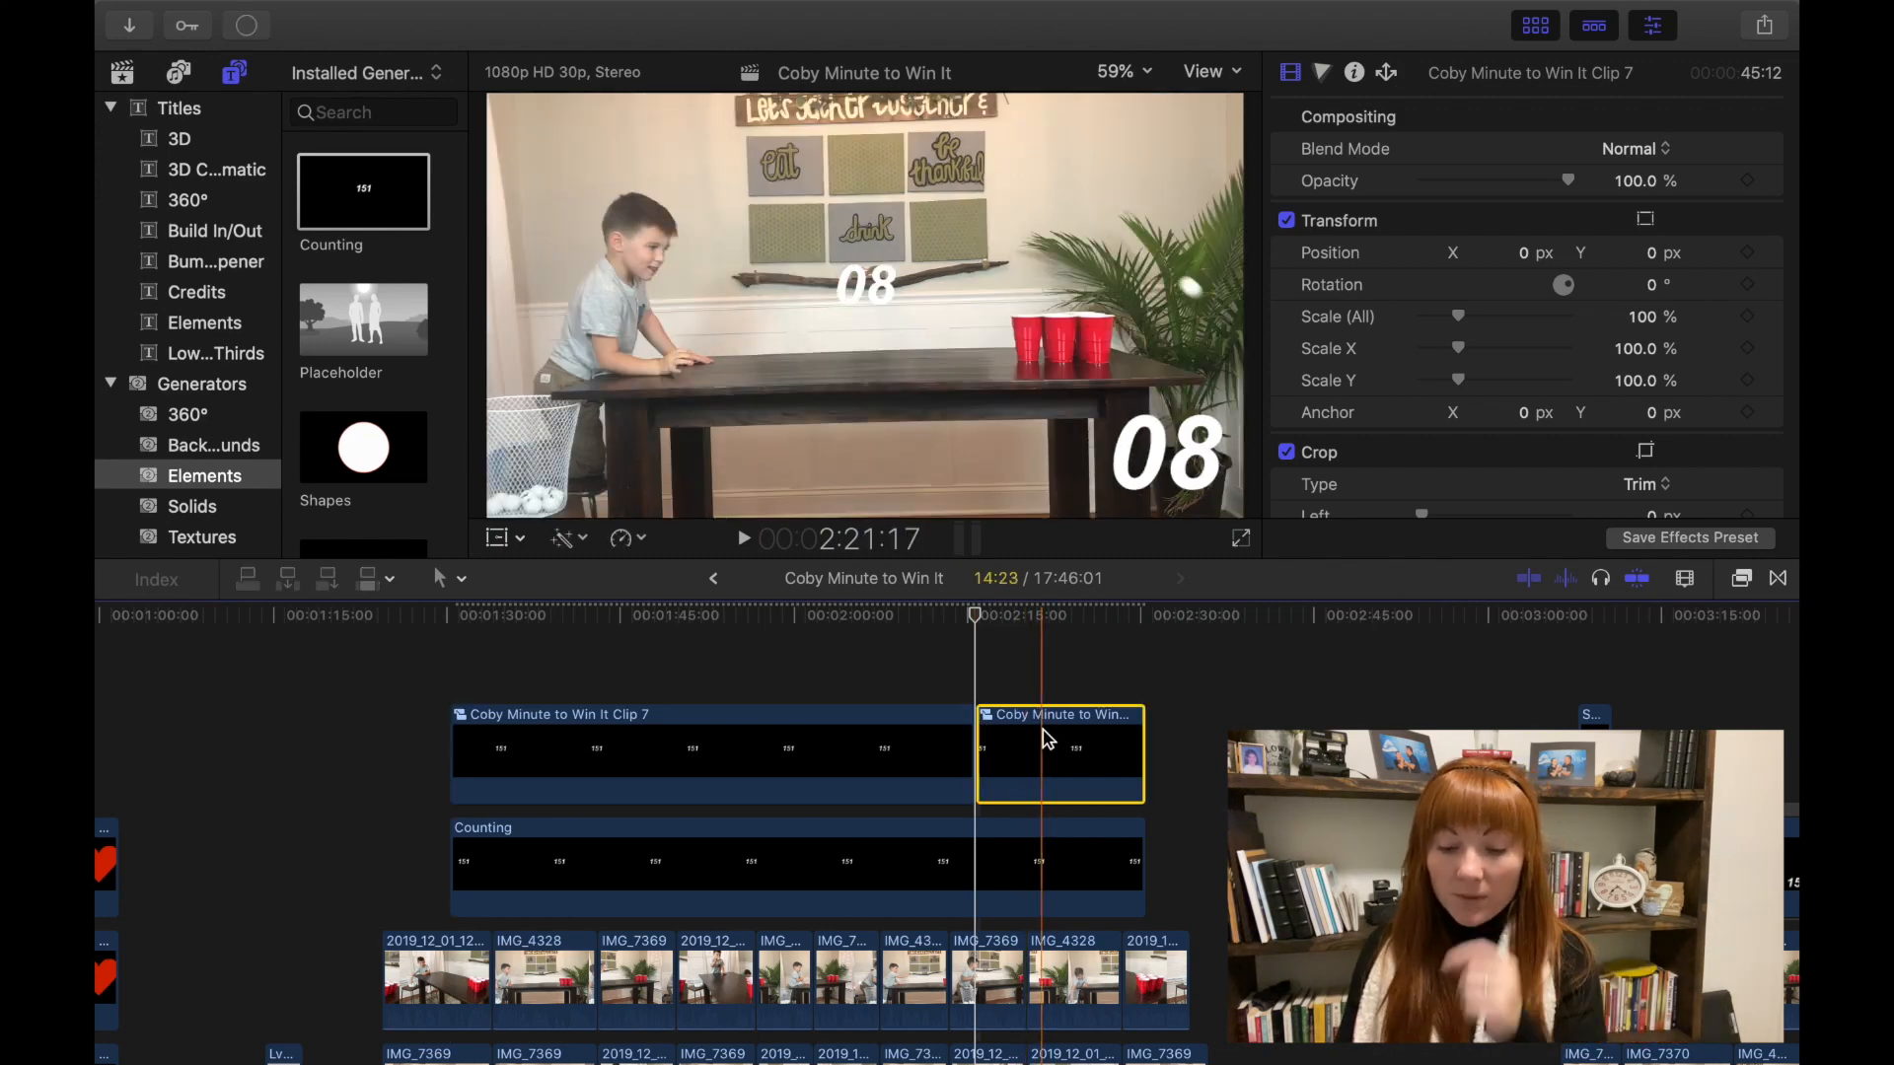
{"action": "key", "text": "Delete"}
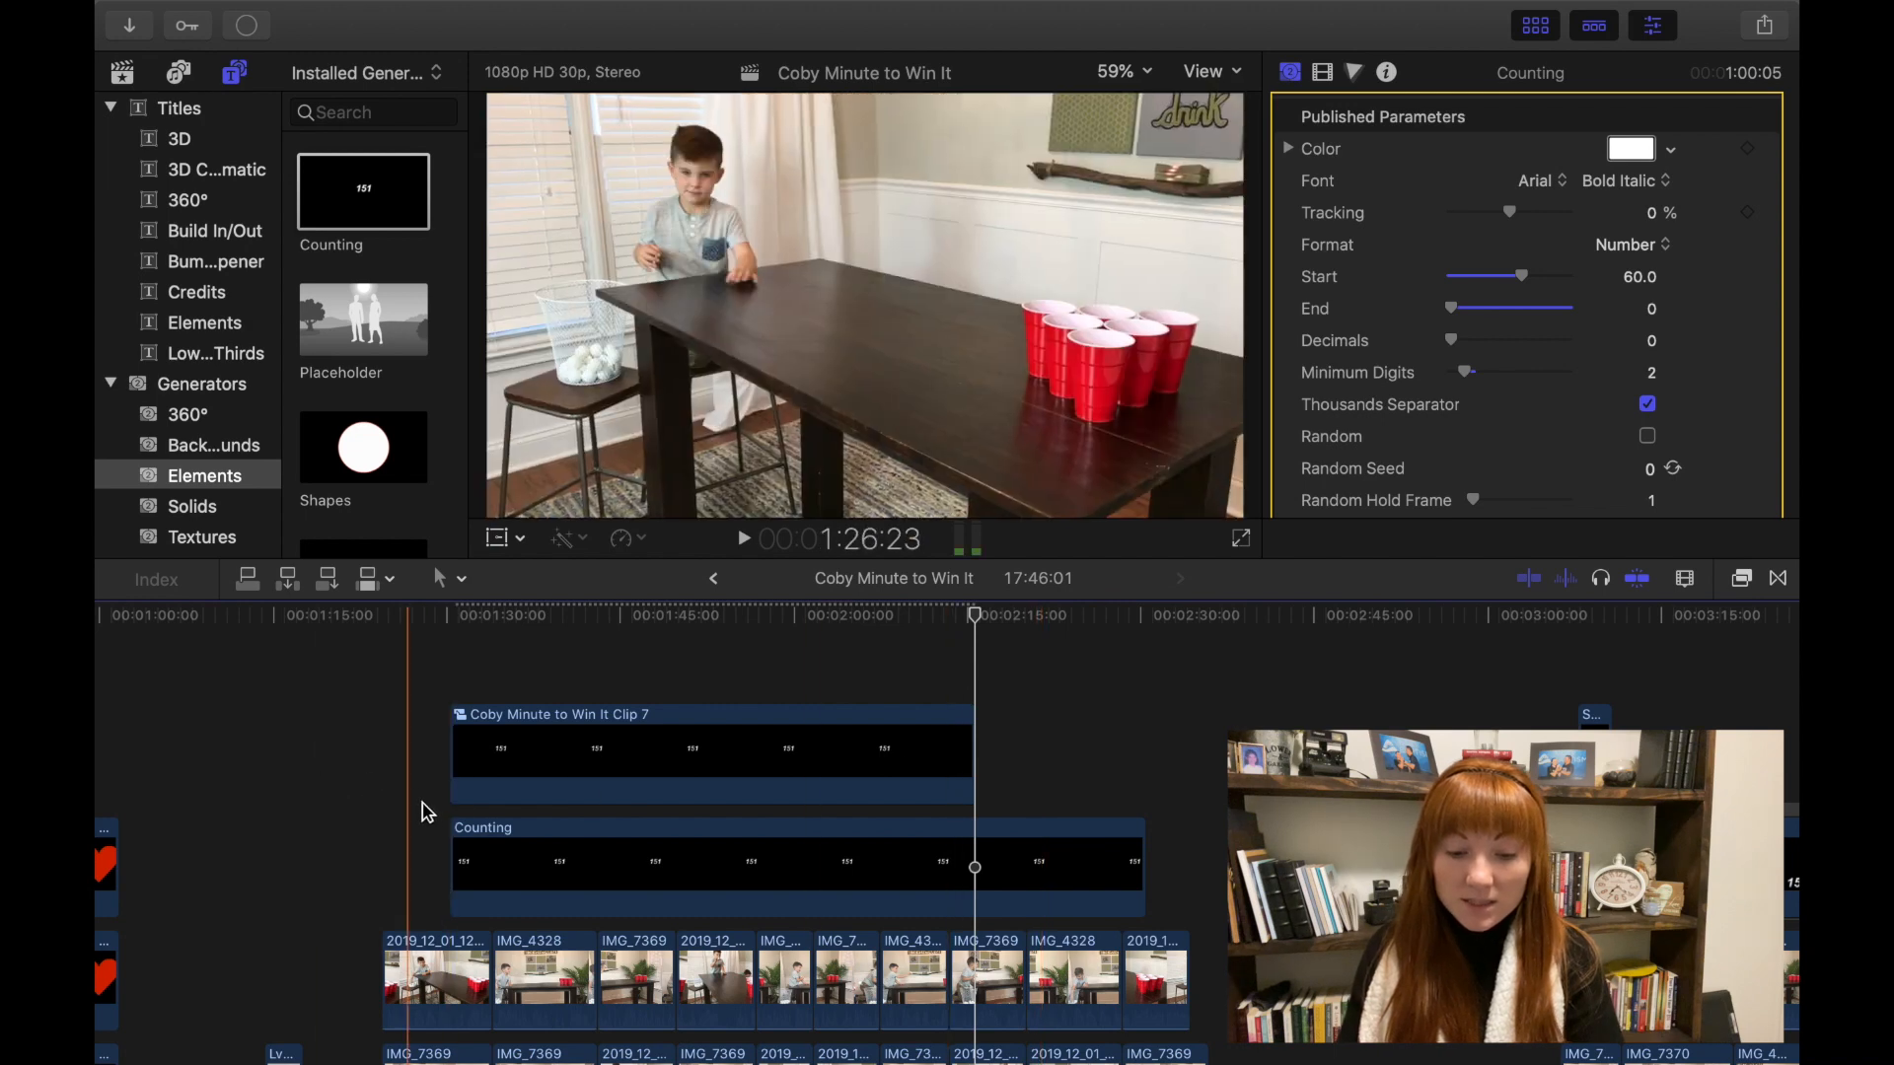
- Play back the shortened compound timer from its start, and undo its deletion, split and compound clip creation
{"action": "key", "text": "space"}
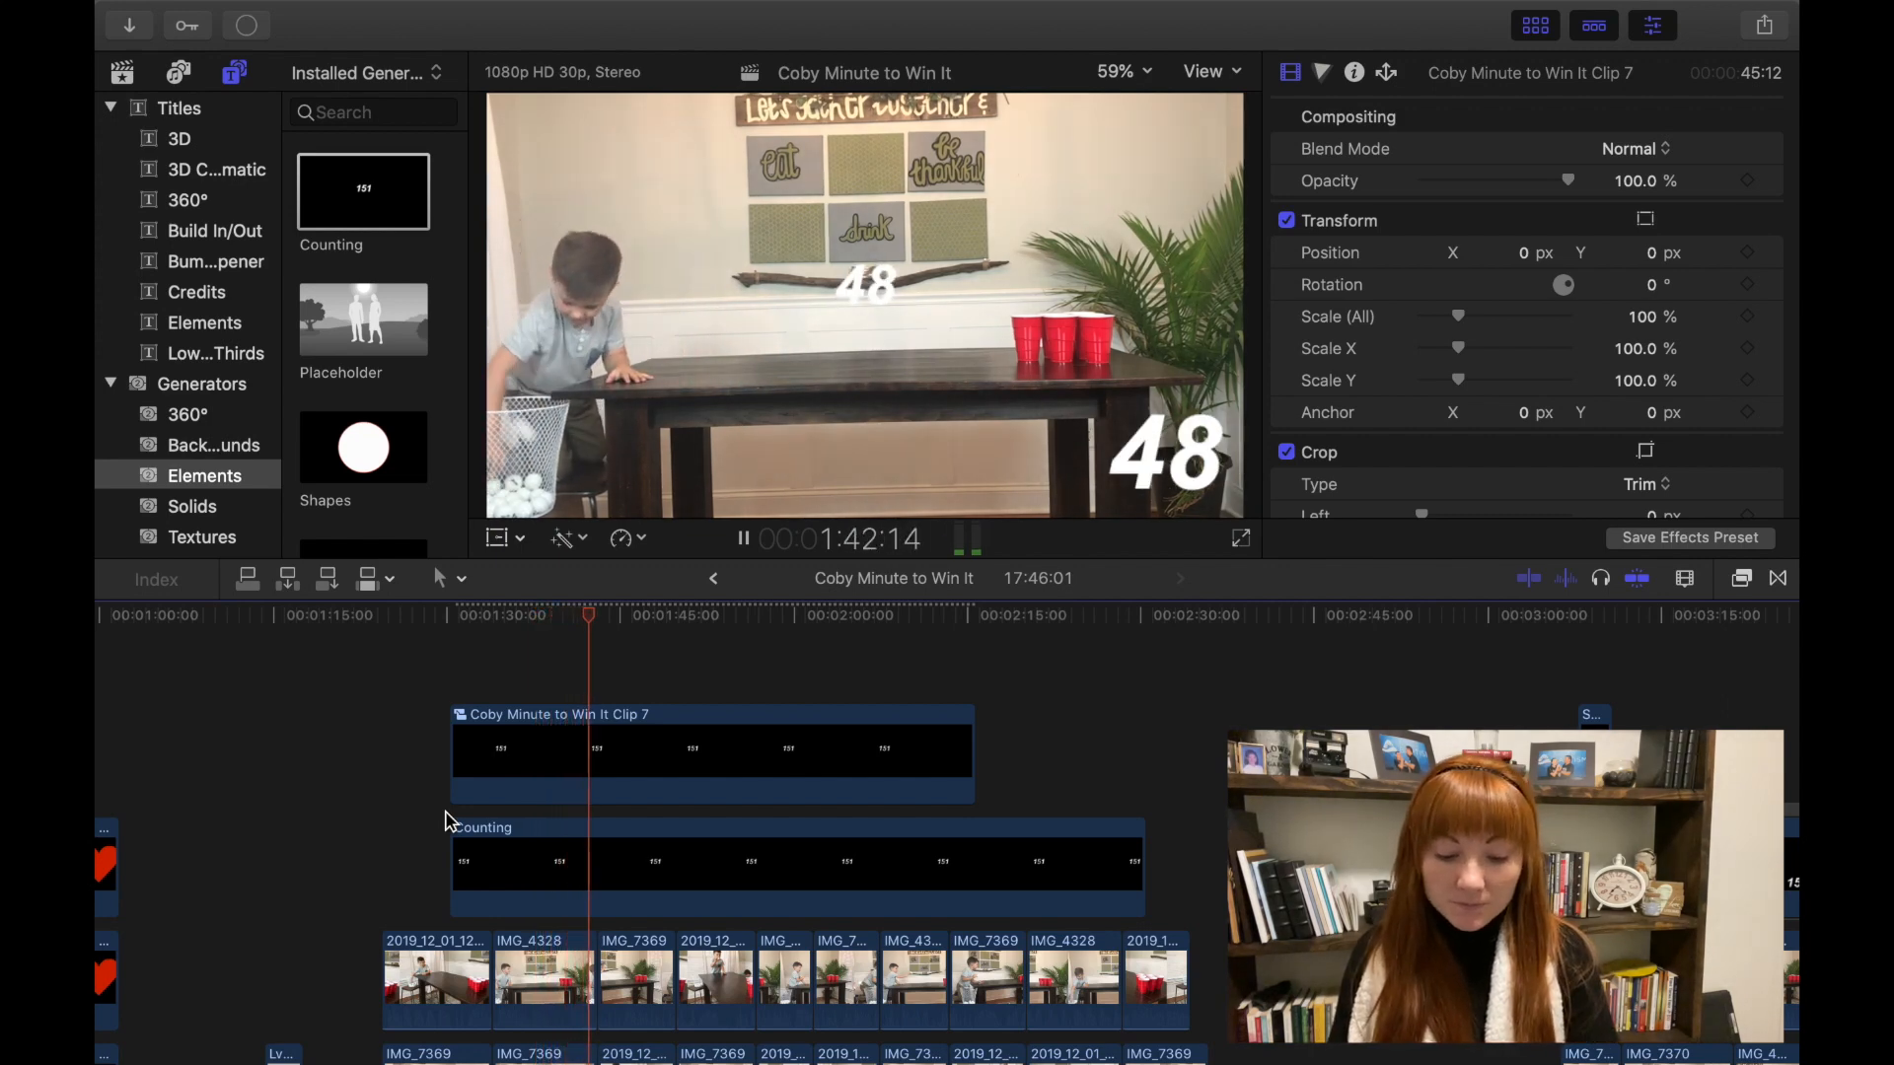
{"action": "key", "text": "space"}
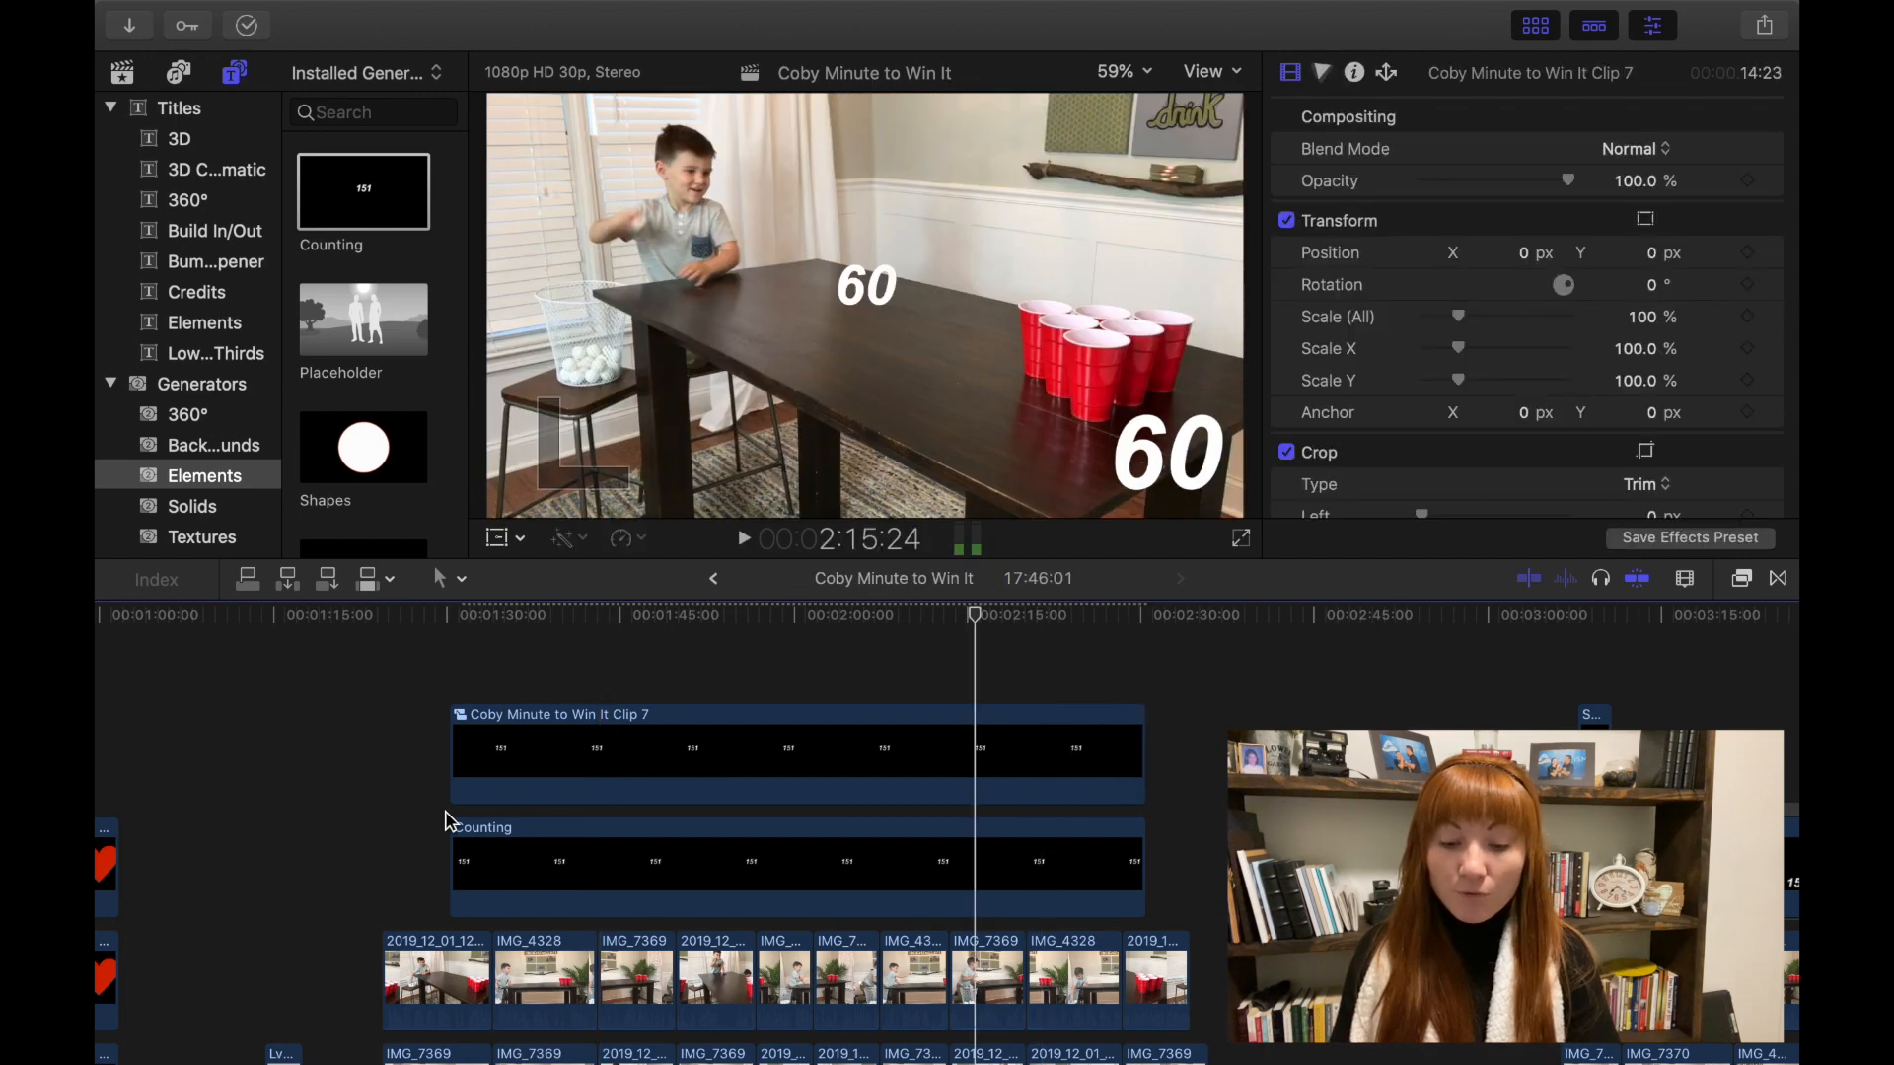
{"action": "key", "text": "super+z"}
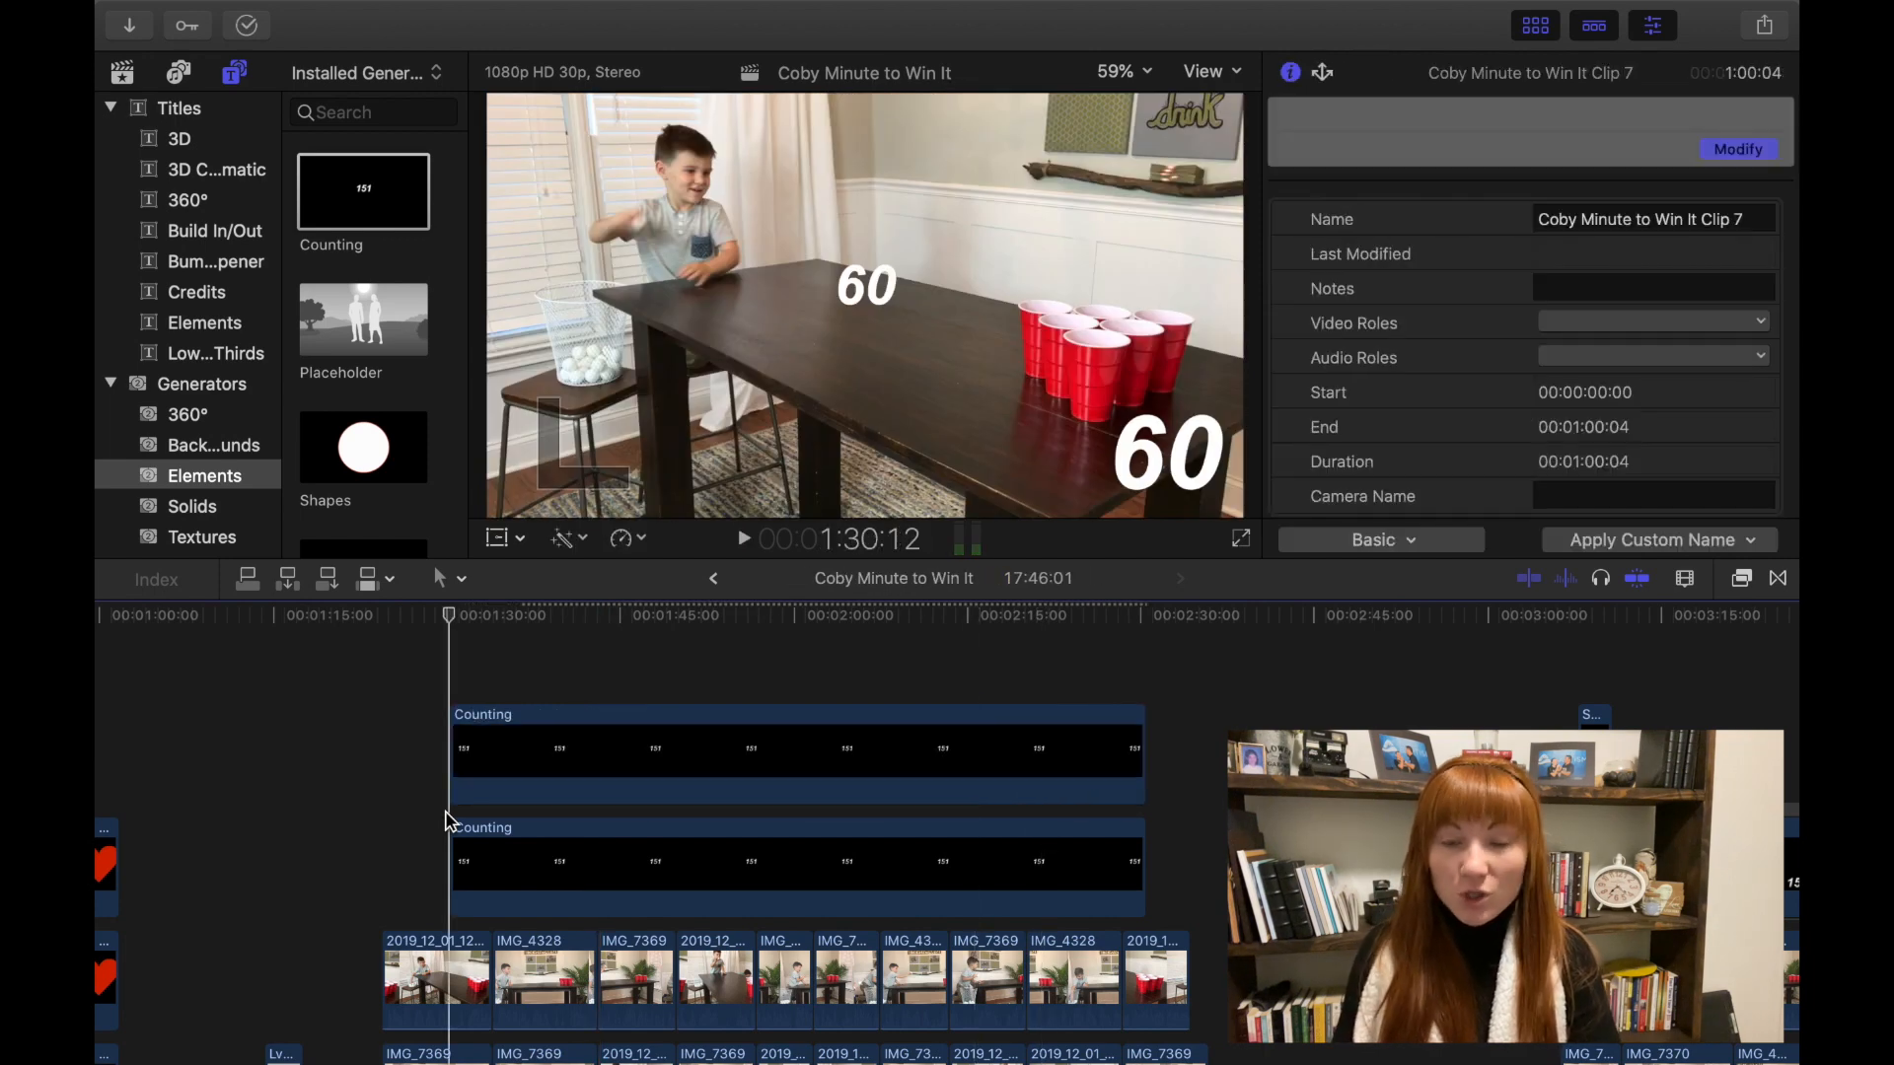
- Make the restored upper Counting timer a compound clip in the Video event, and undo the conversion
{"action": "left_click", "coordinate": [853, 773]}
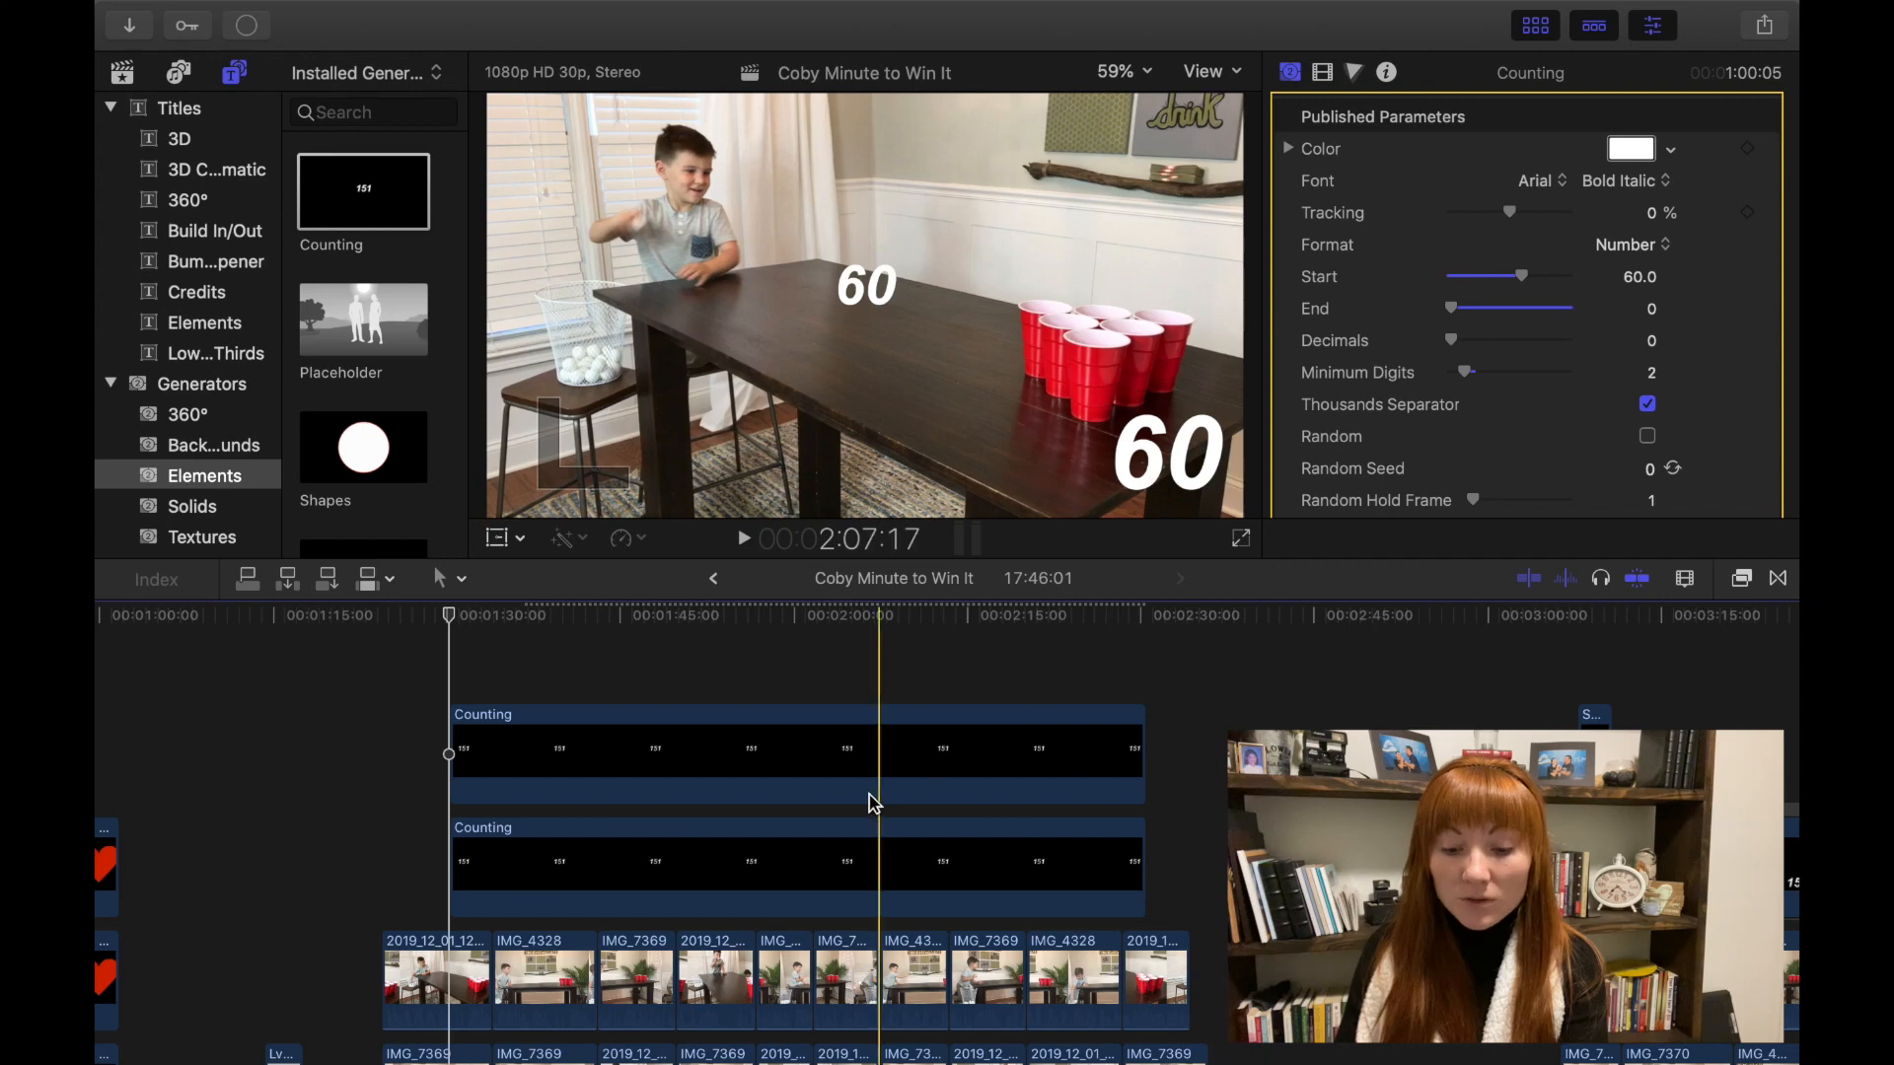
{"action": "right_click", "coordinate": [926, 742]}
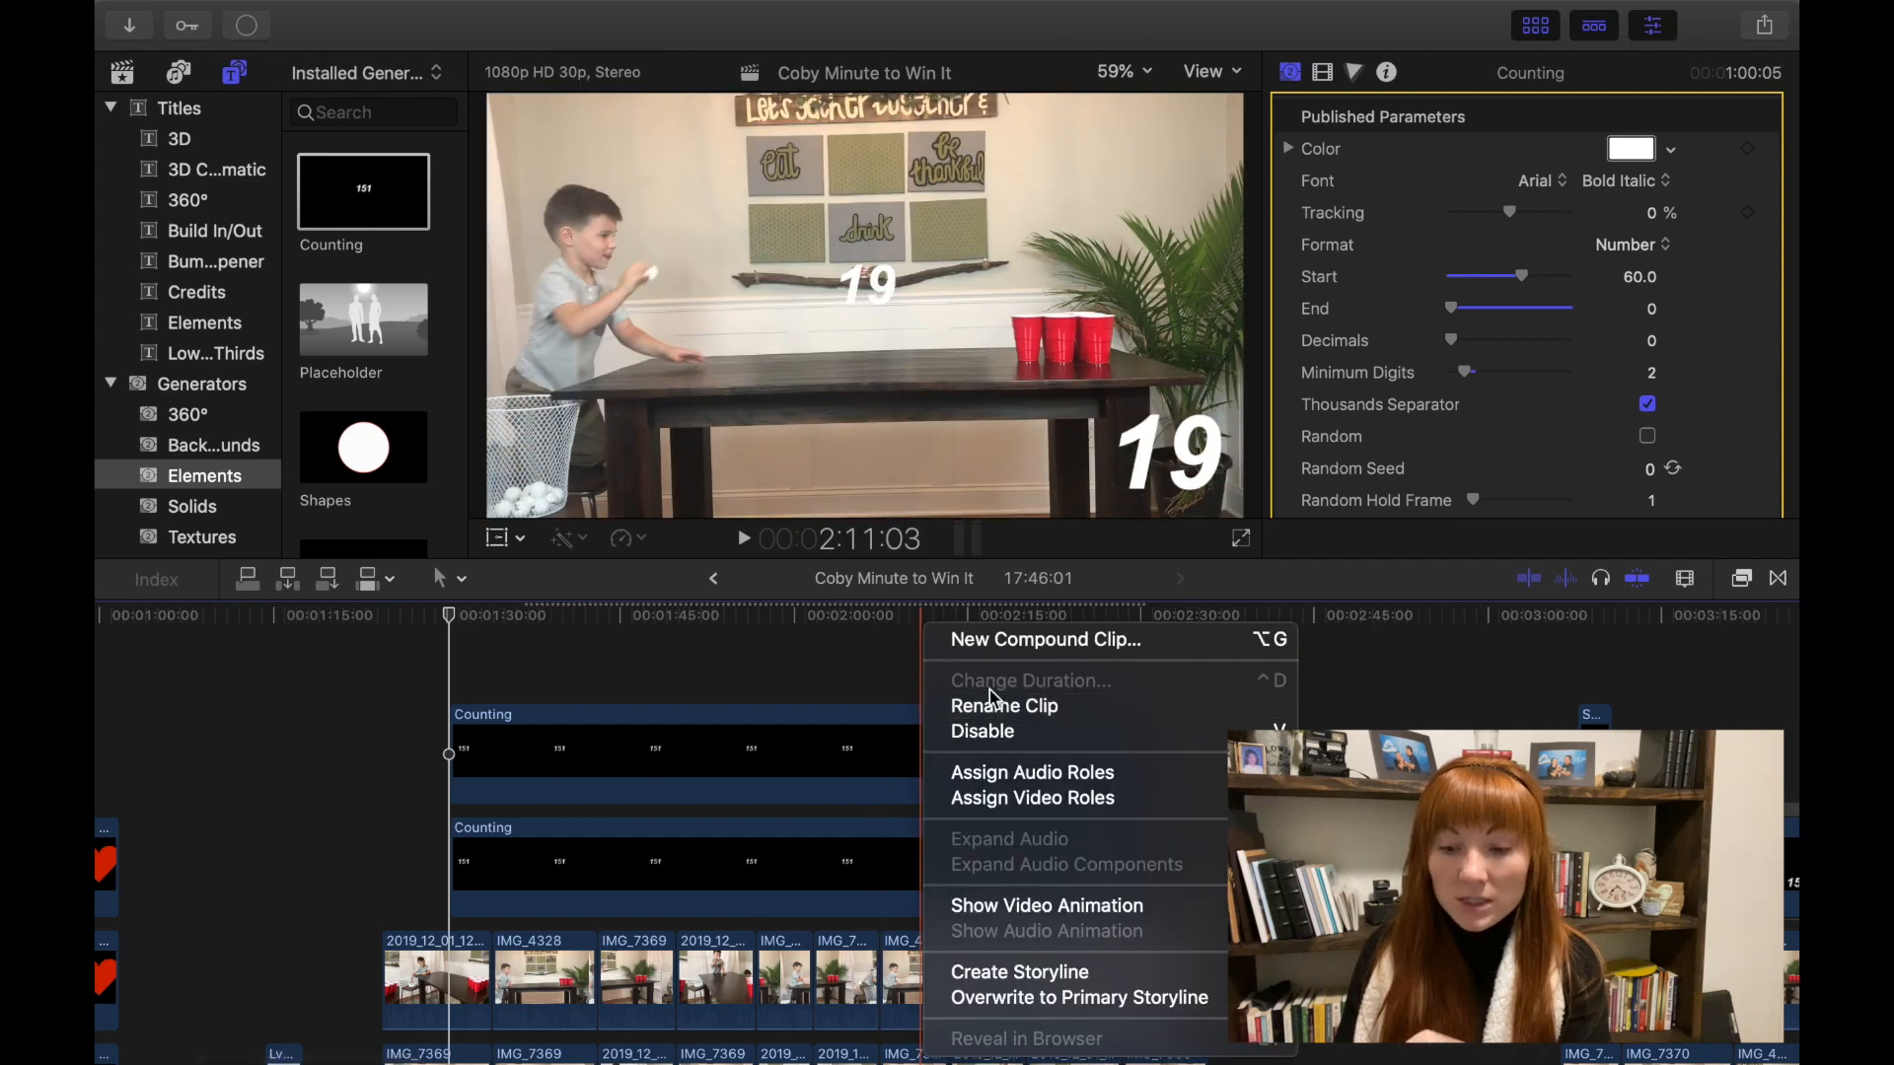
{"action": "left_click", "coordinate": [1031, 643]}
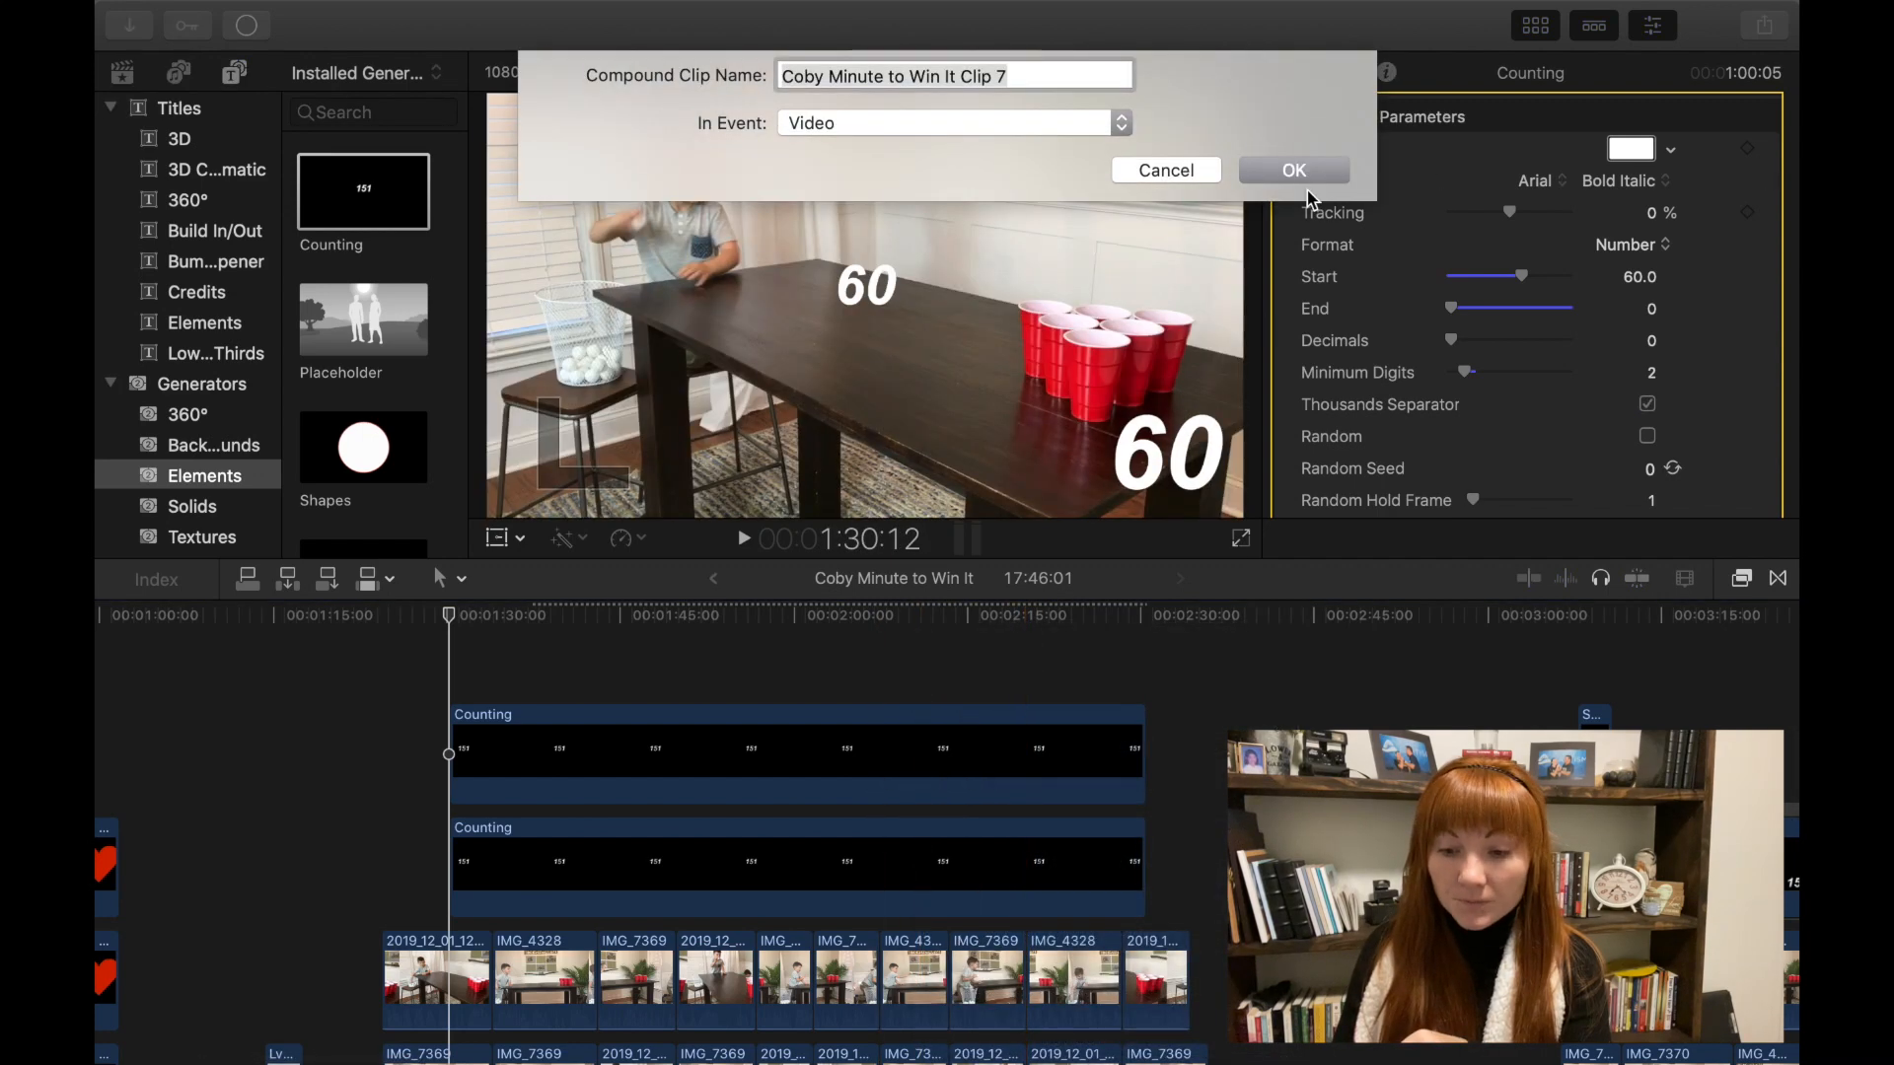
{"action": "left_click", "coordinate": [1294, 171]}
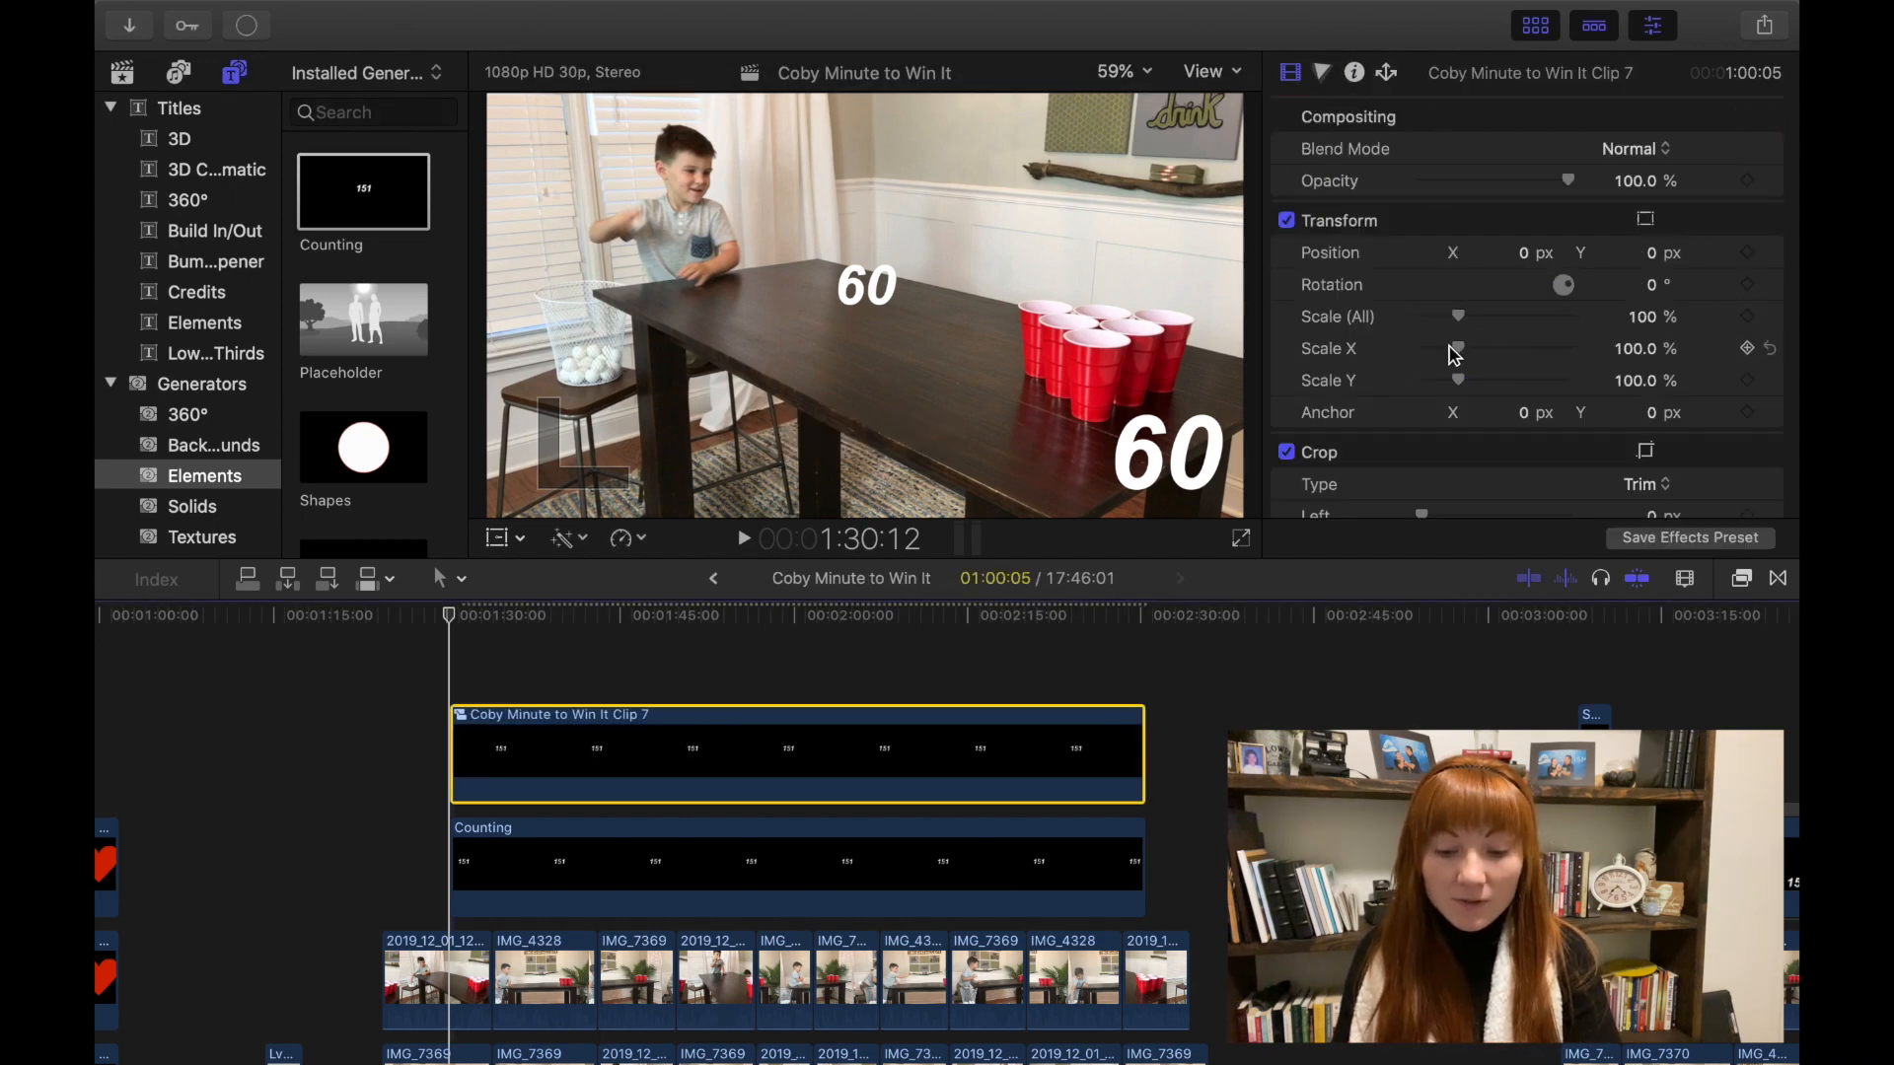
{"action": "key", "text": "super+z"}
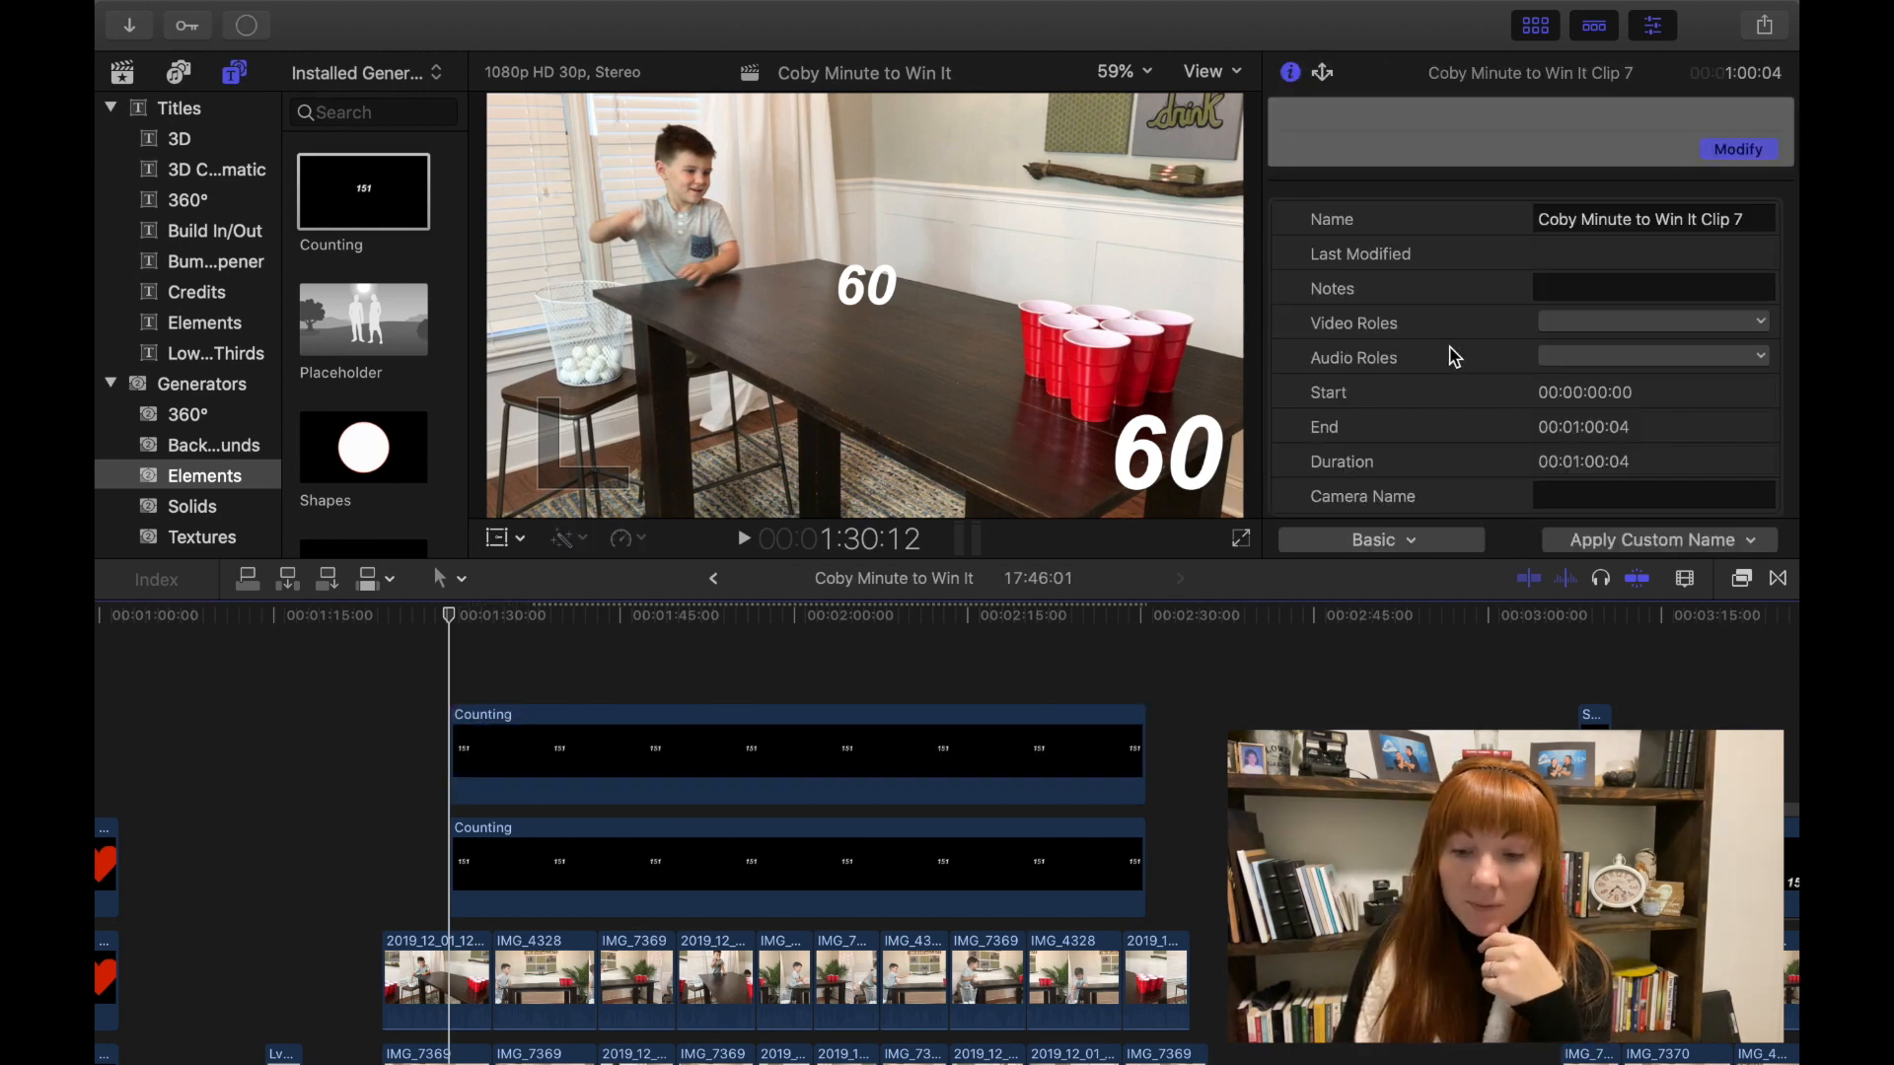
- Place the playhead at 2:15:24 and turn the upper Counting timer into a compound clip in the Video event
{"action": "left_click", "coordinate": [856, 663]}
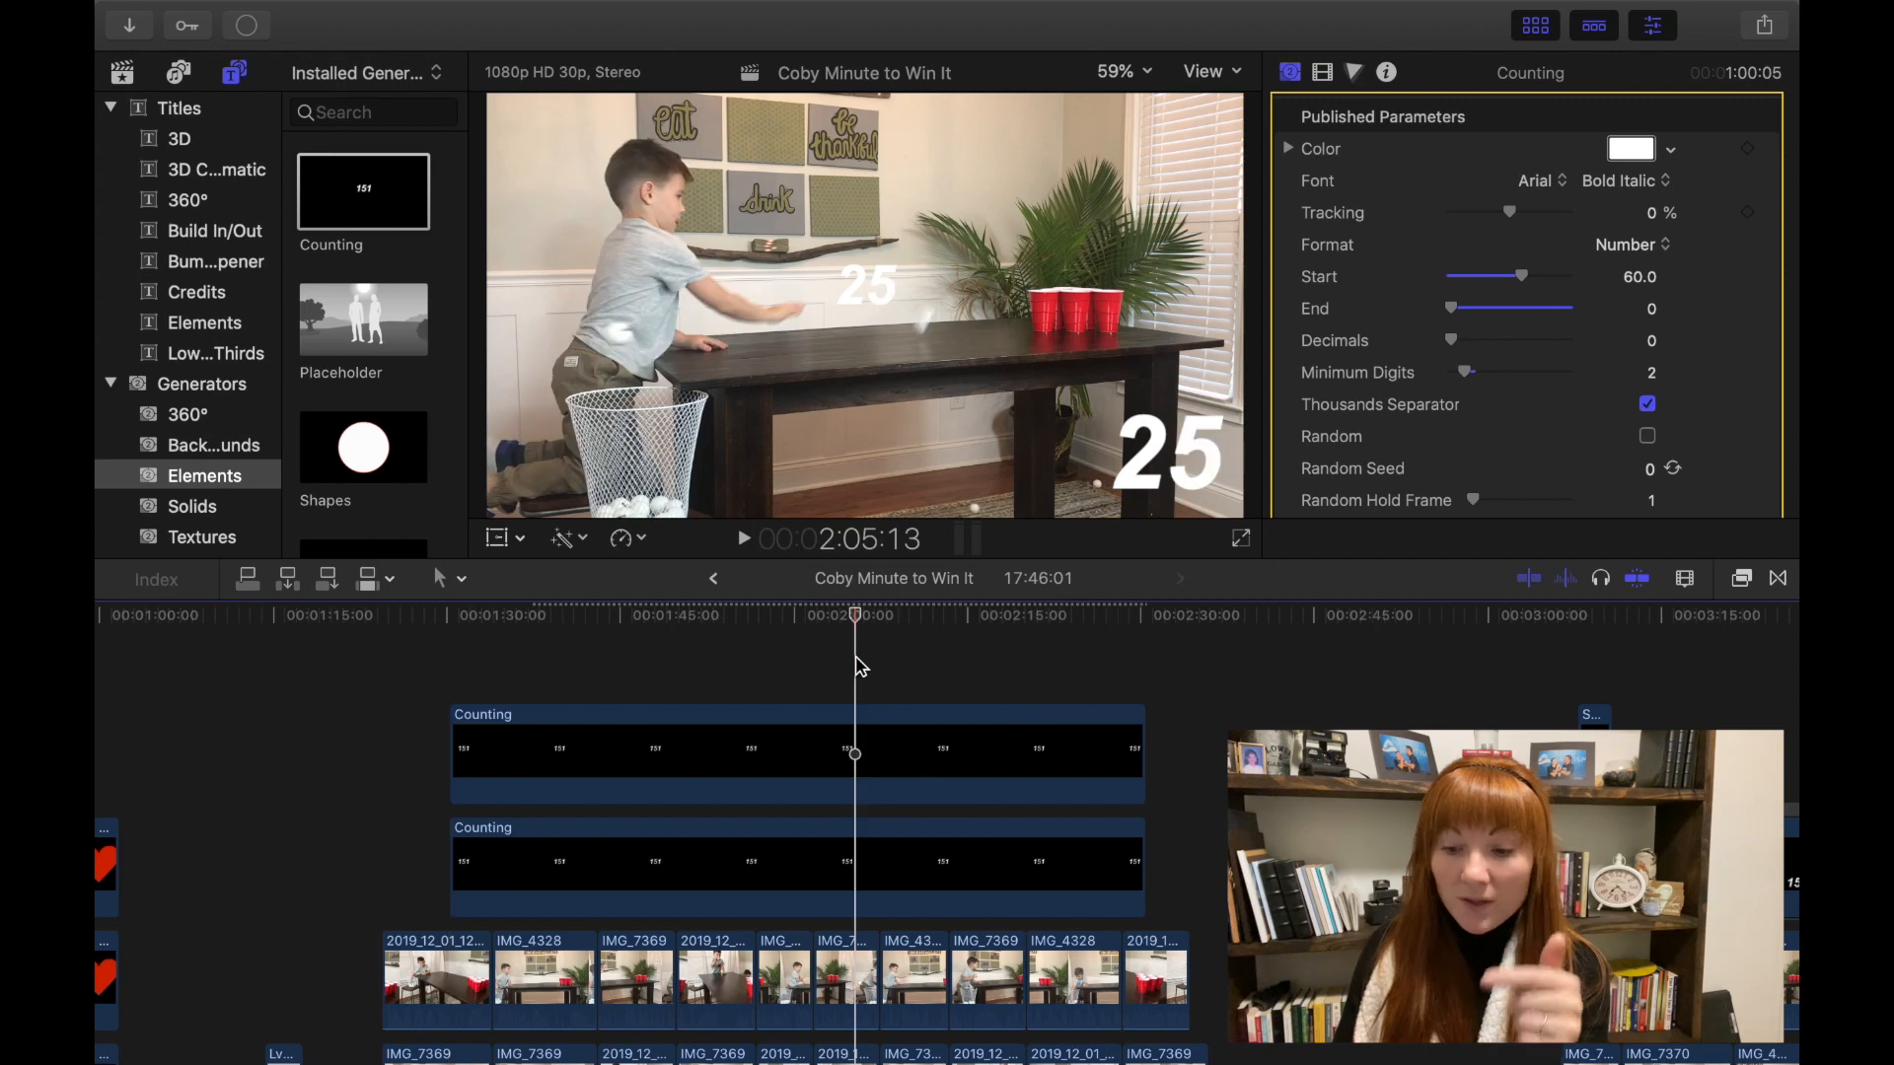
{"action": "left_click", "coordinate": [921, 759]}
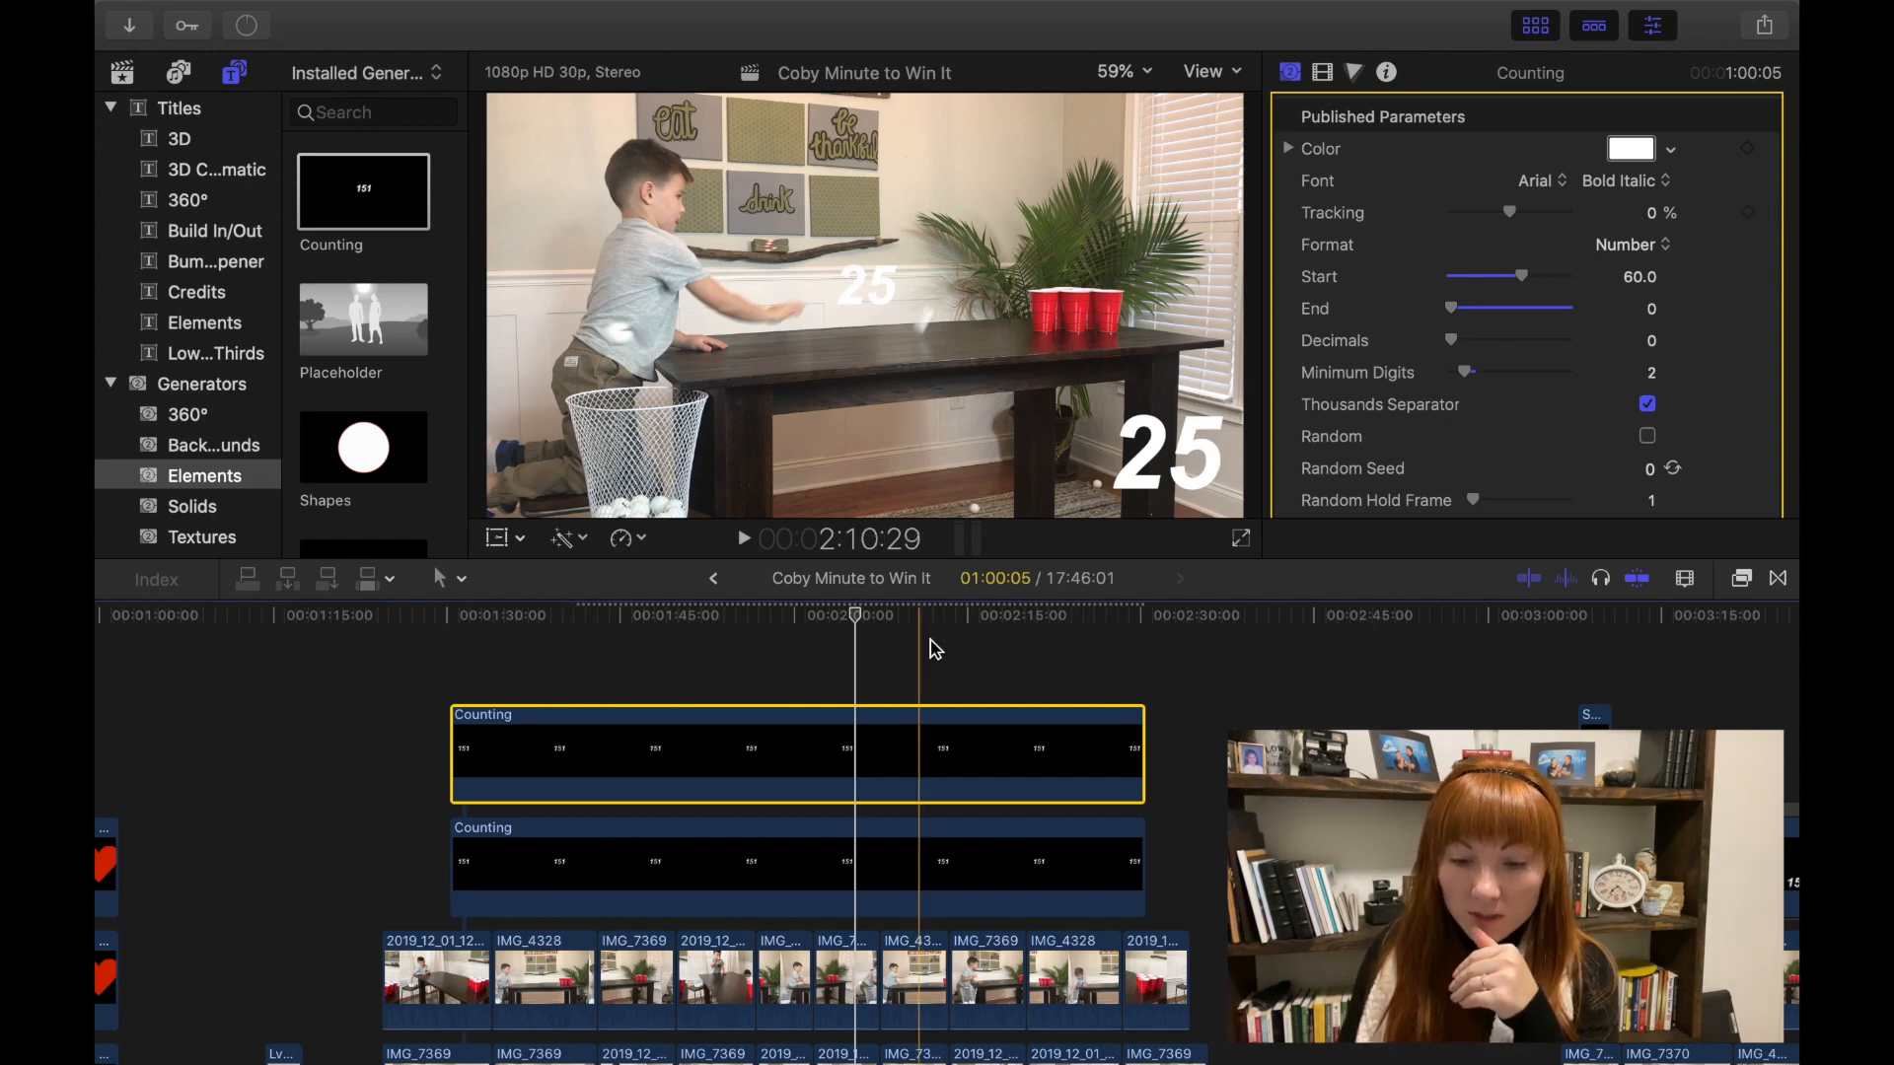
{"action": "left_click", "coordinate": [976, 663]}
{"action": "left_click", "coordinate": [978, 750]}
{"action": "right_click", "coordinate": [978, 749]}
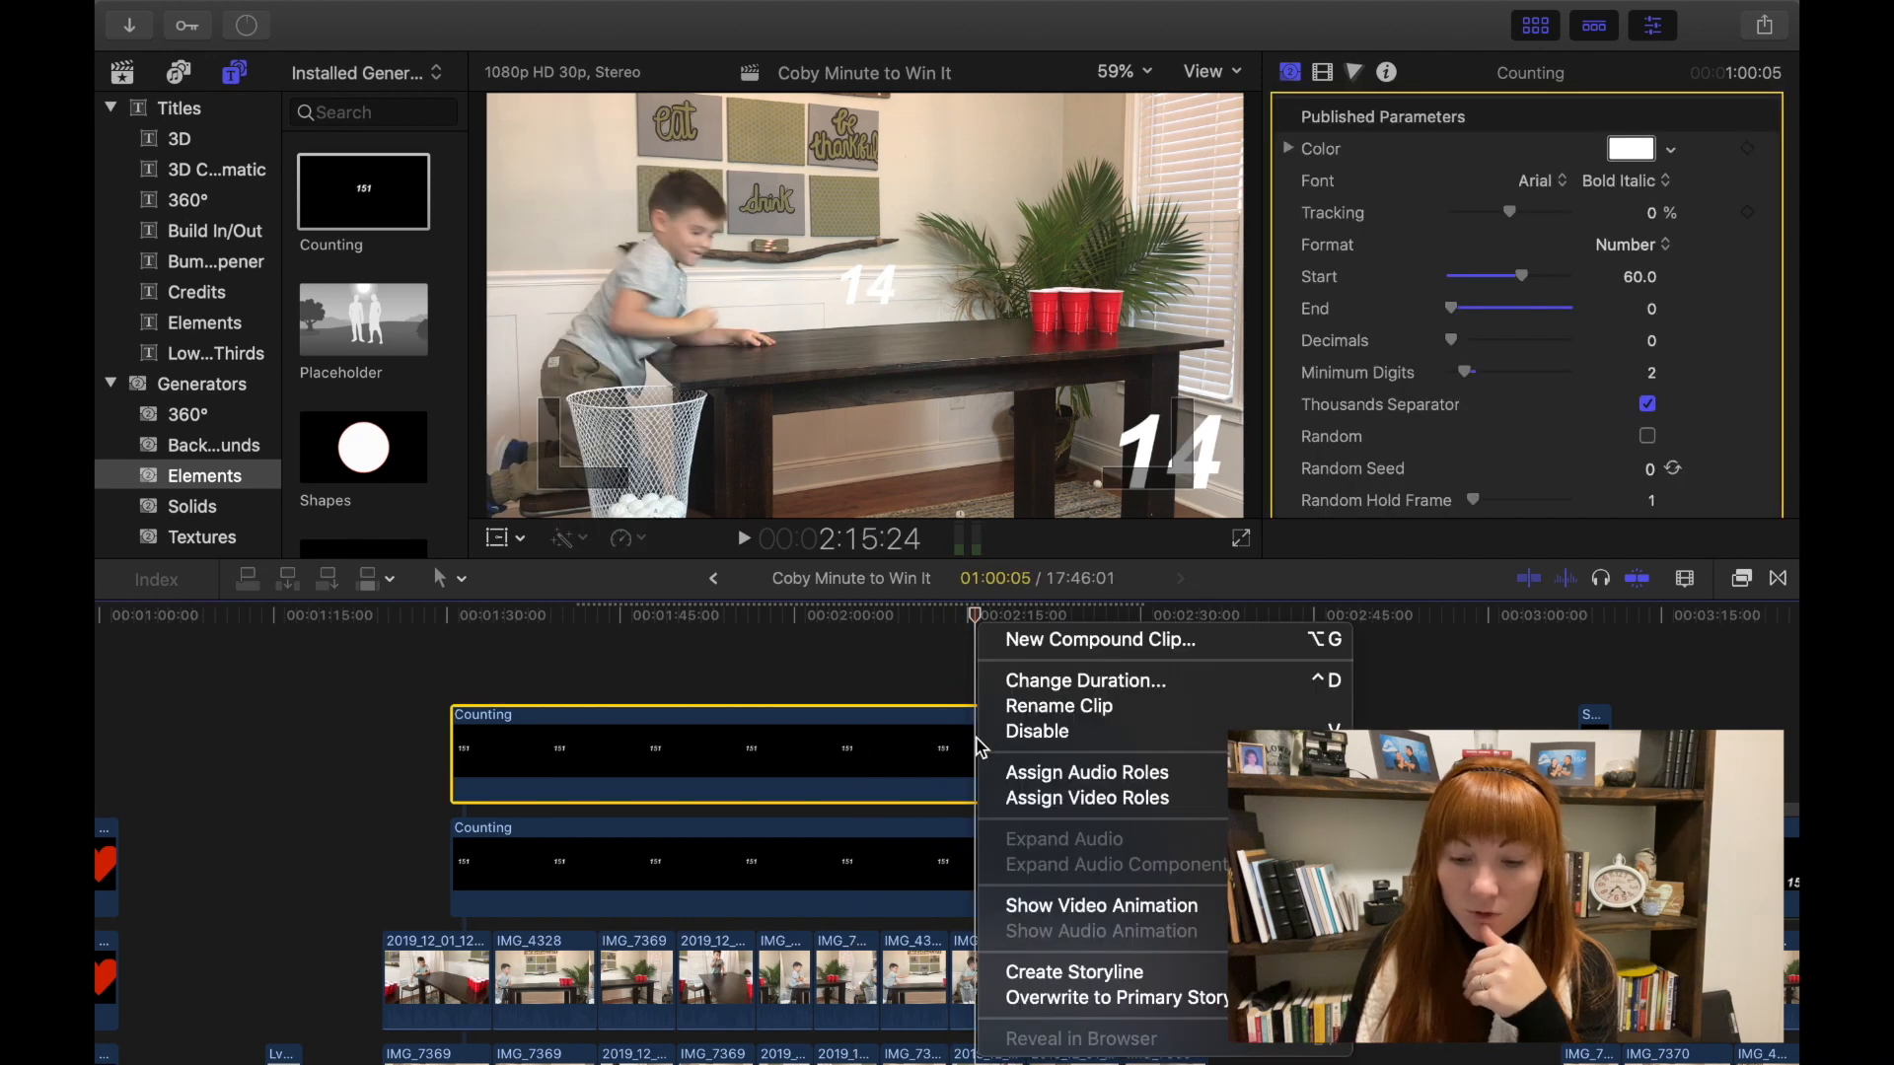
{"action": "left_click", "coordinate": [1058, 643]}
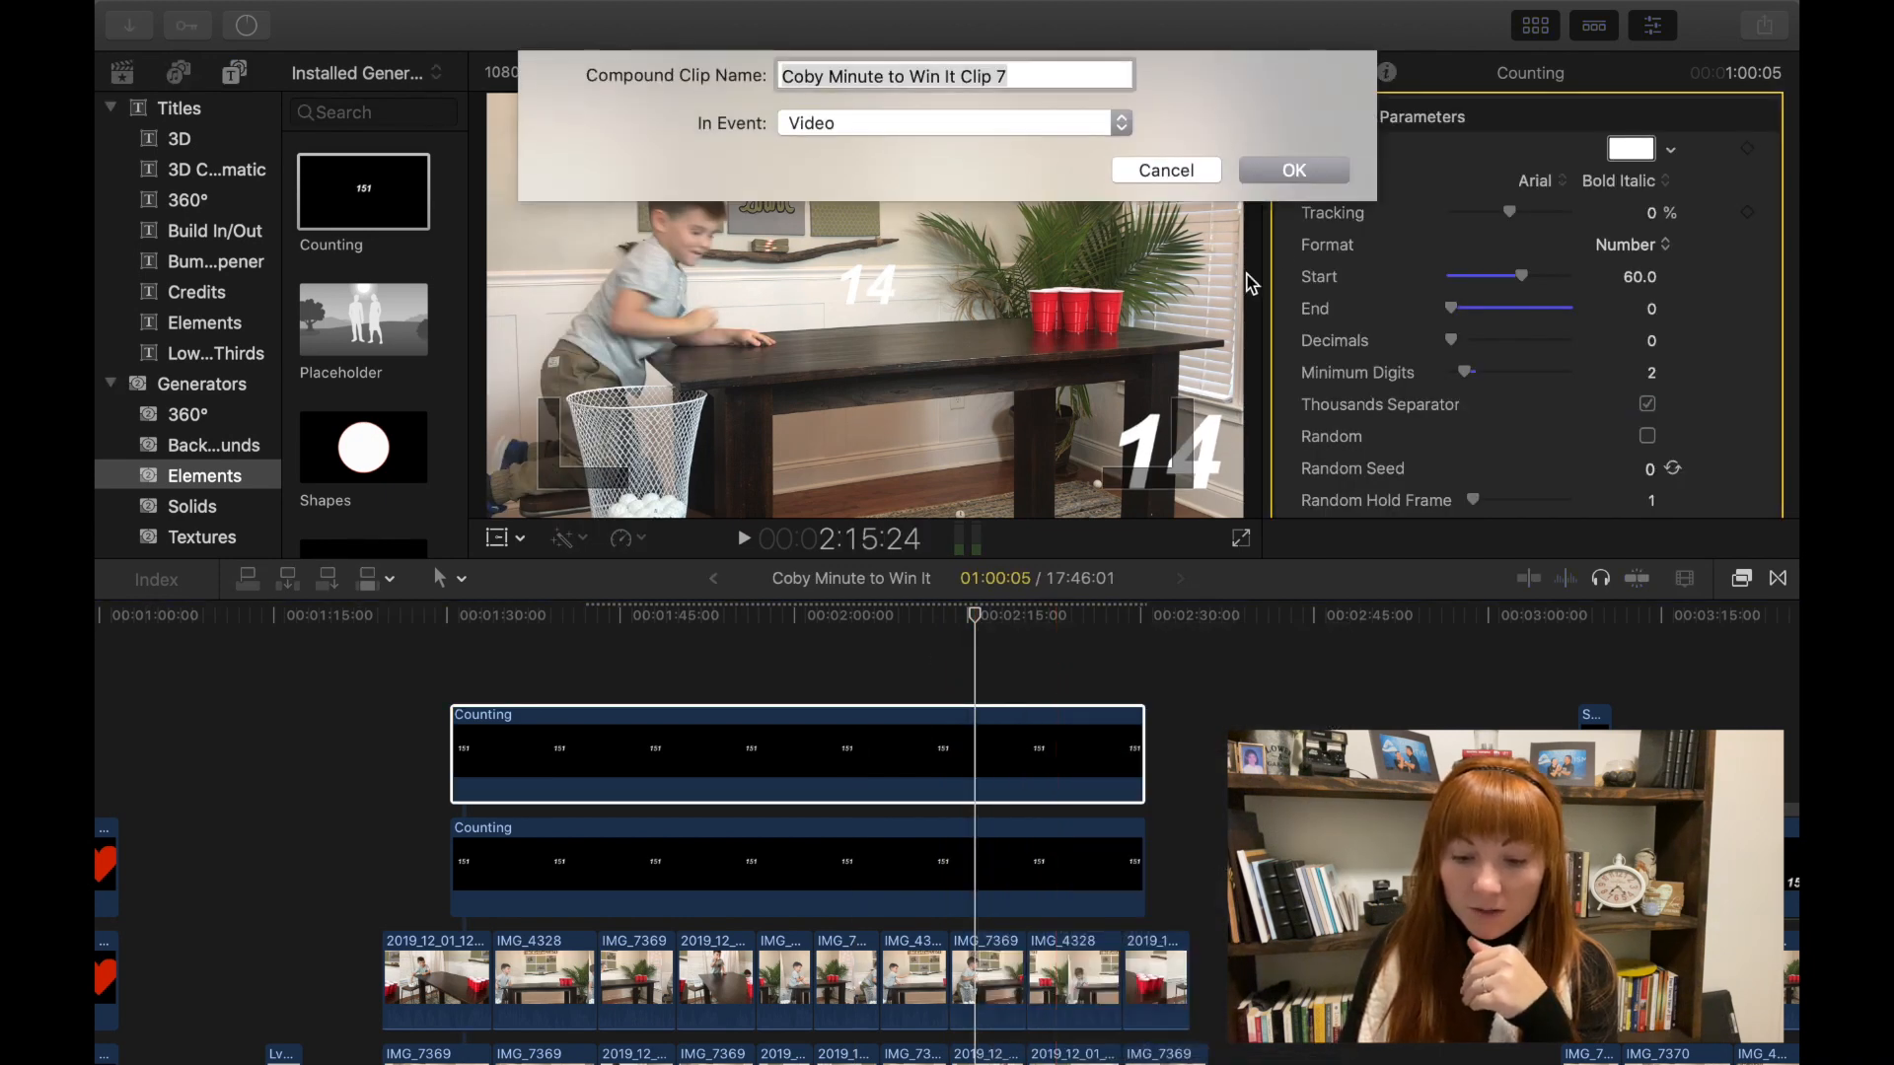
{"action": "left_click", "coordinate": [1295, 172]}
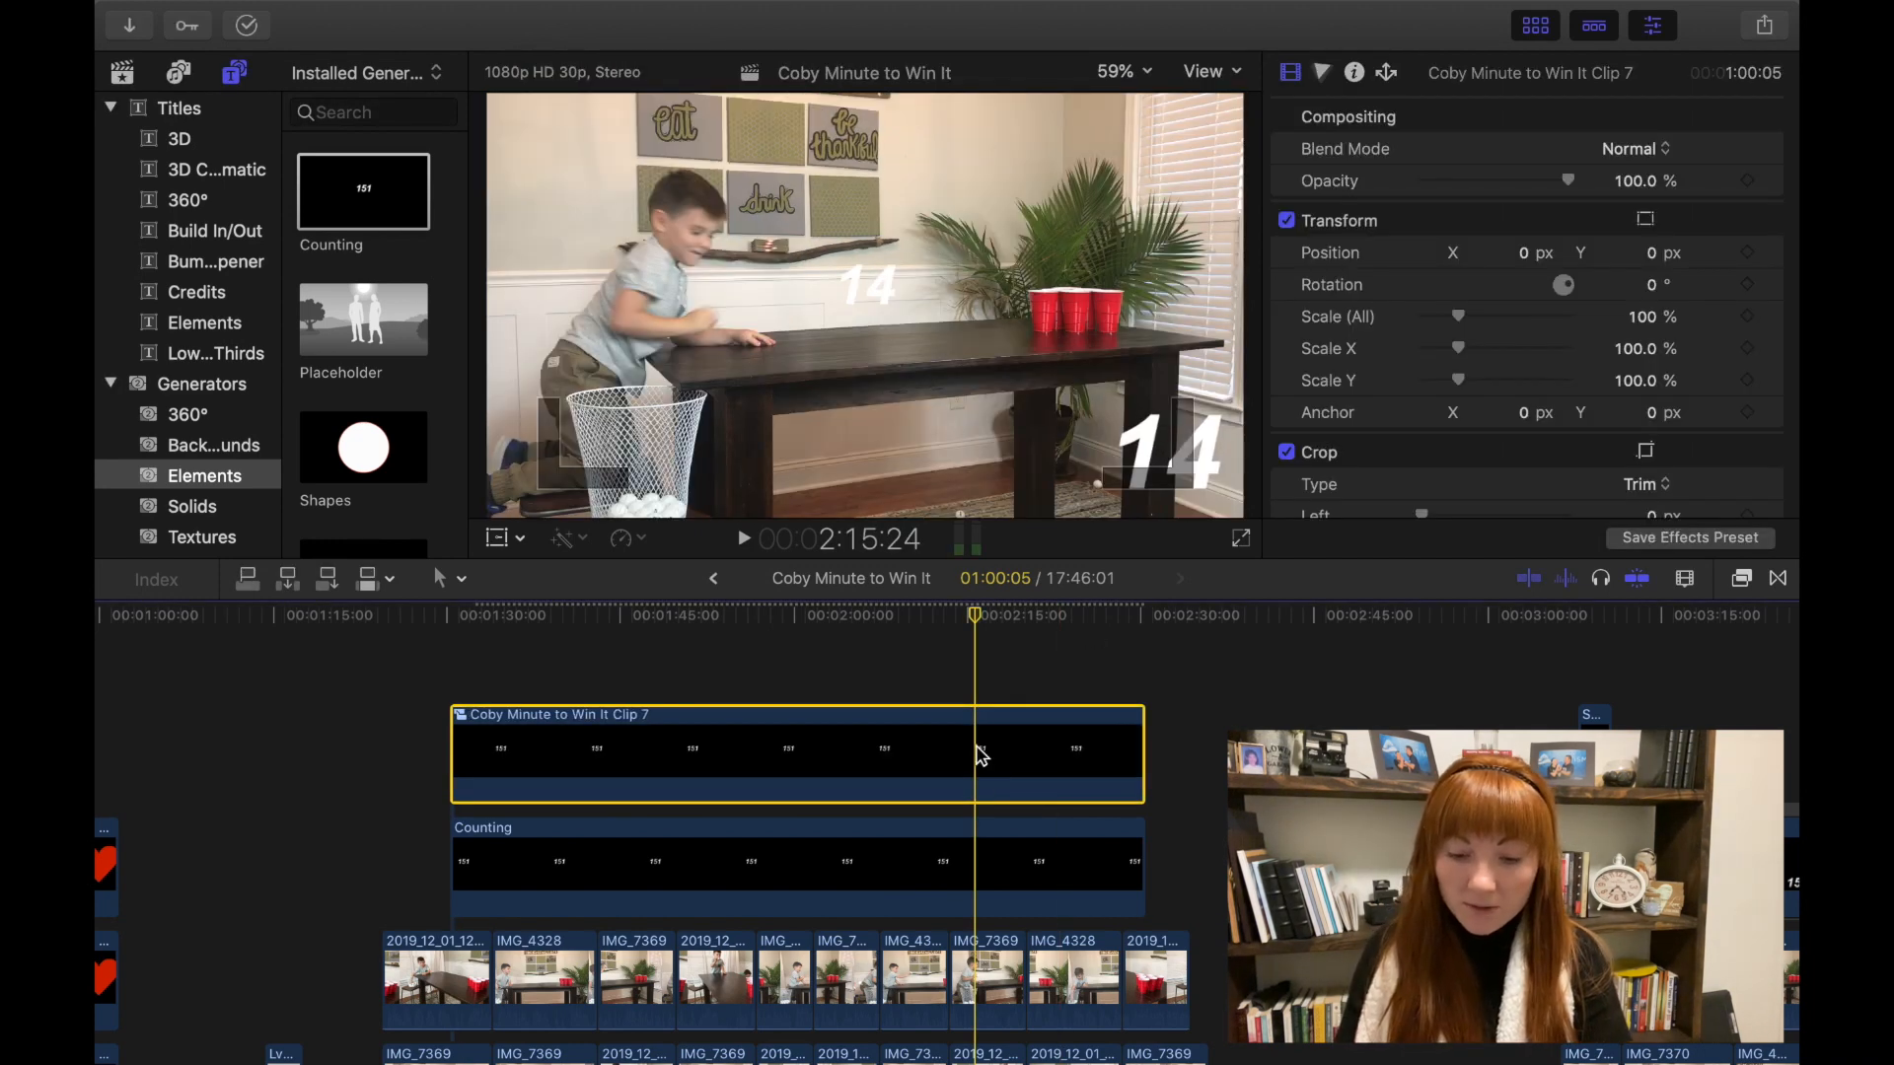
- Try to split the compound timer clip at 2:15:24, and undo the split
{"action": "key", "text": "super+b"}
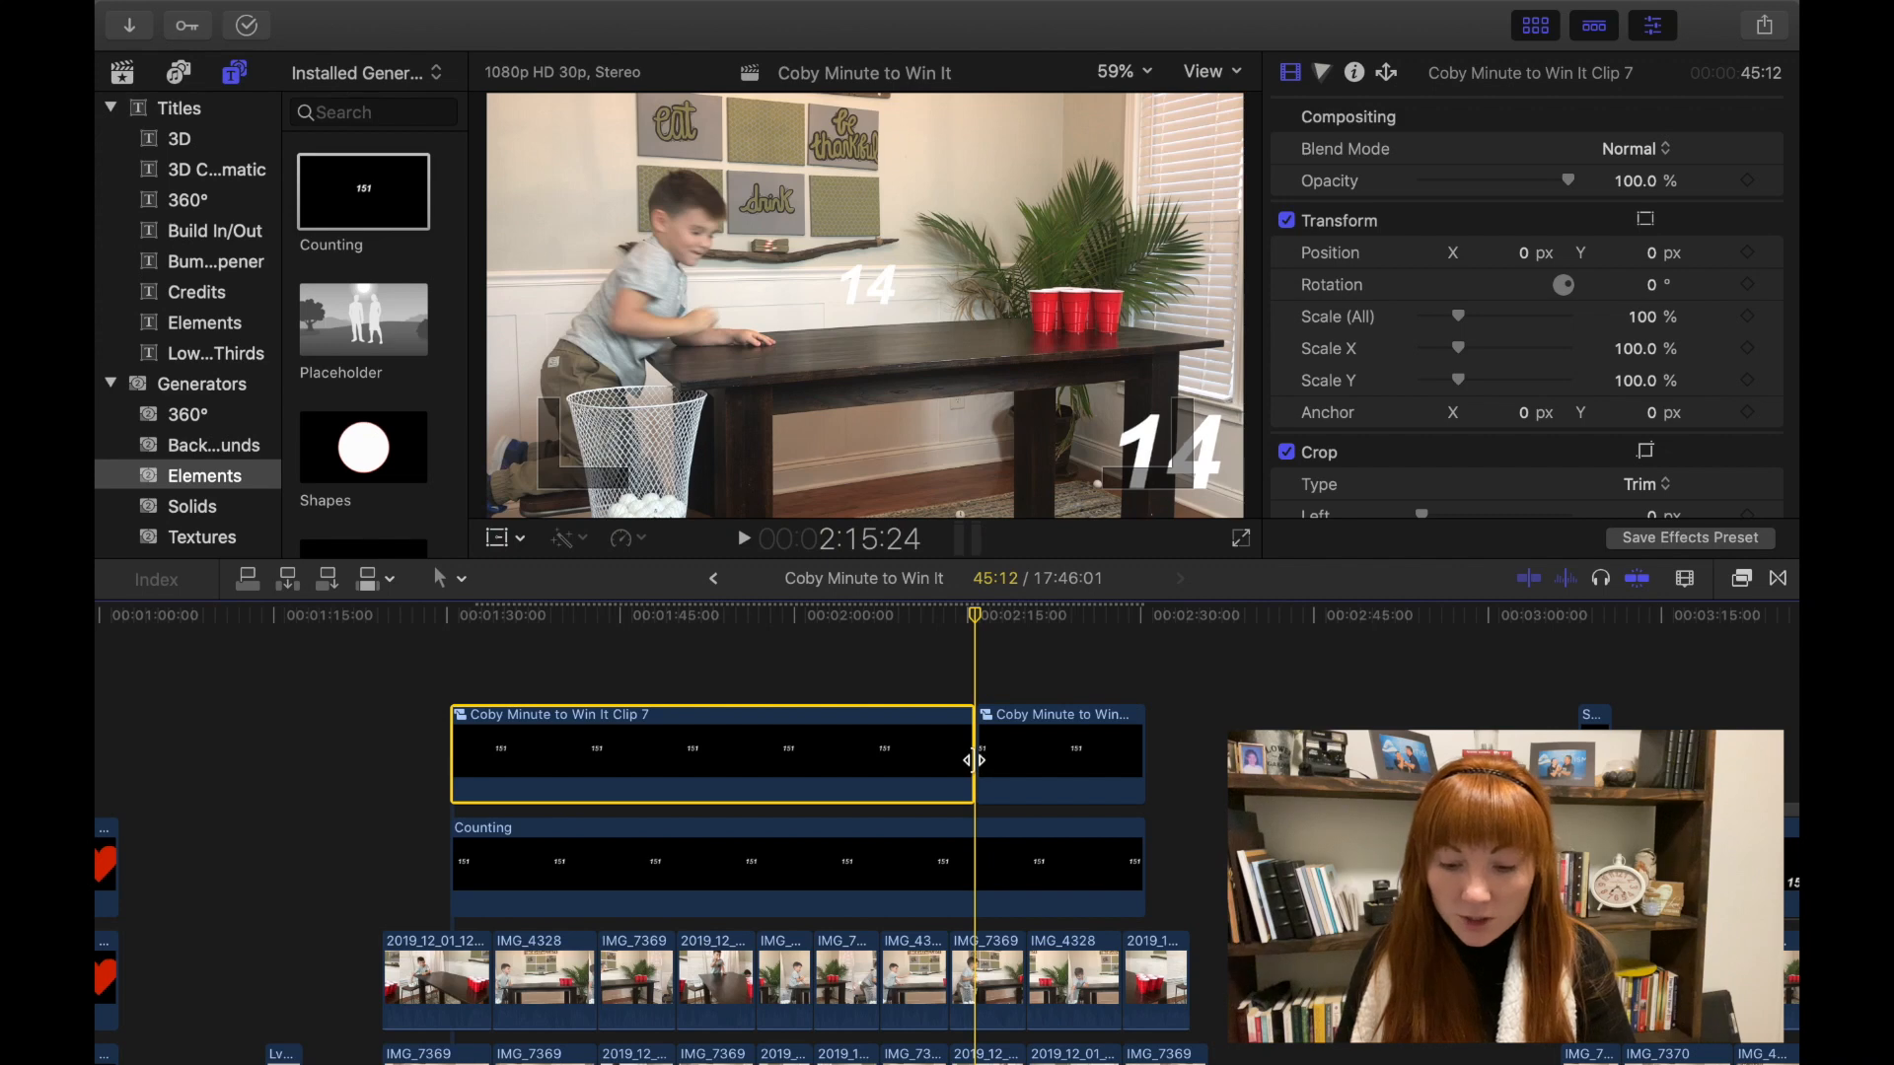
{"action": "key", "text": "super+z"}
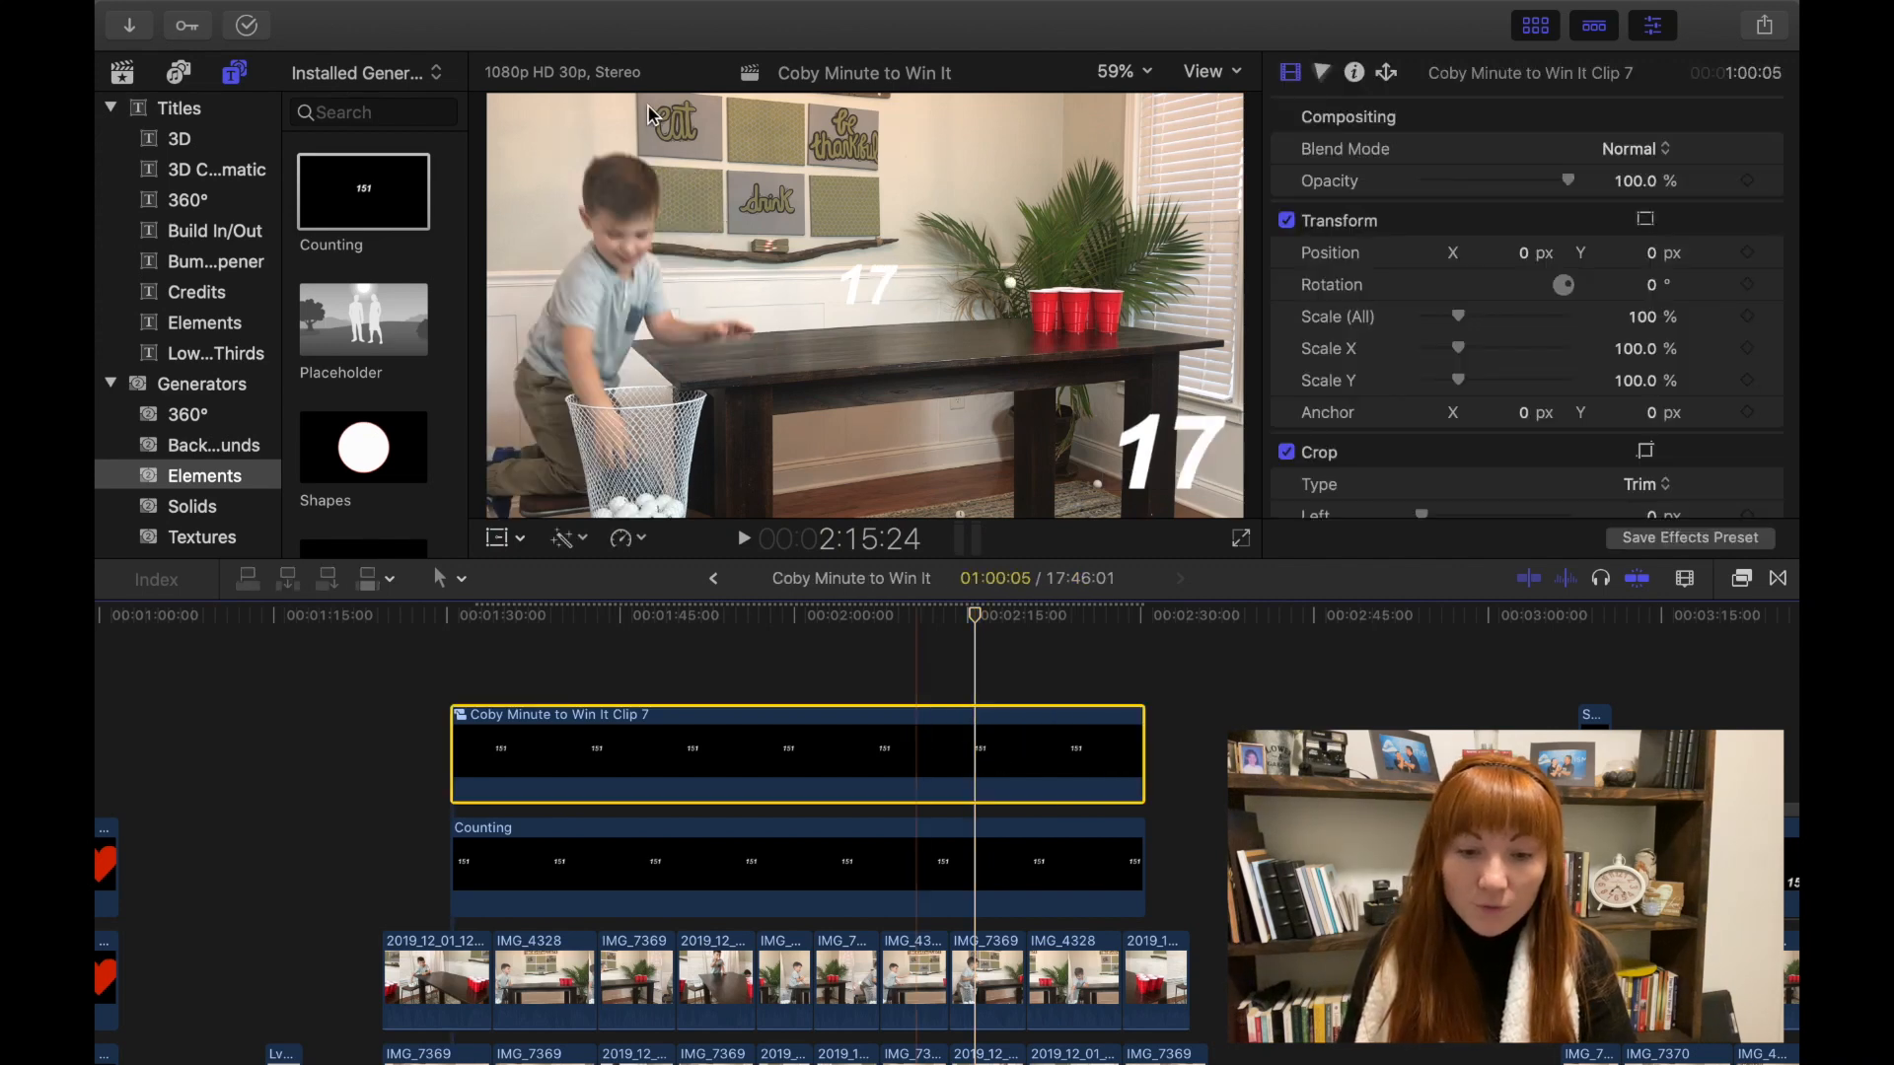
- Add a freeze frame to the compound timer clip at 2:15:24
{"action": "mouse_move", "coordinate": [460, 15]}
{"action": "left_click", "coordinate": [371, 15]}
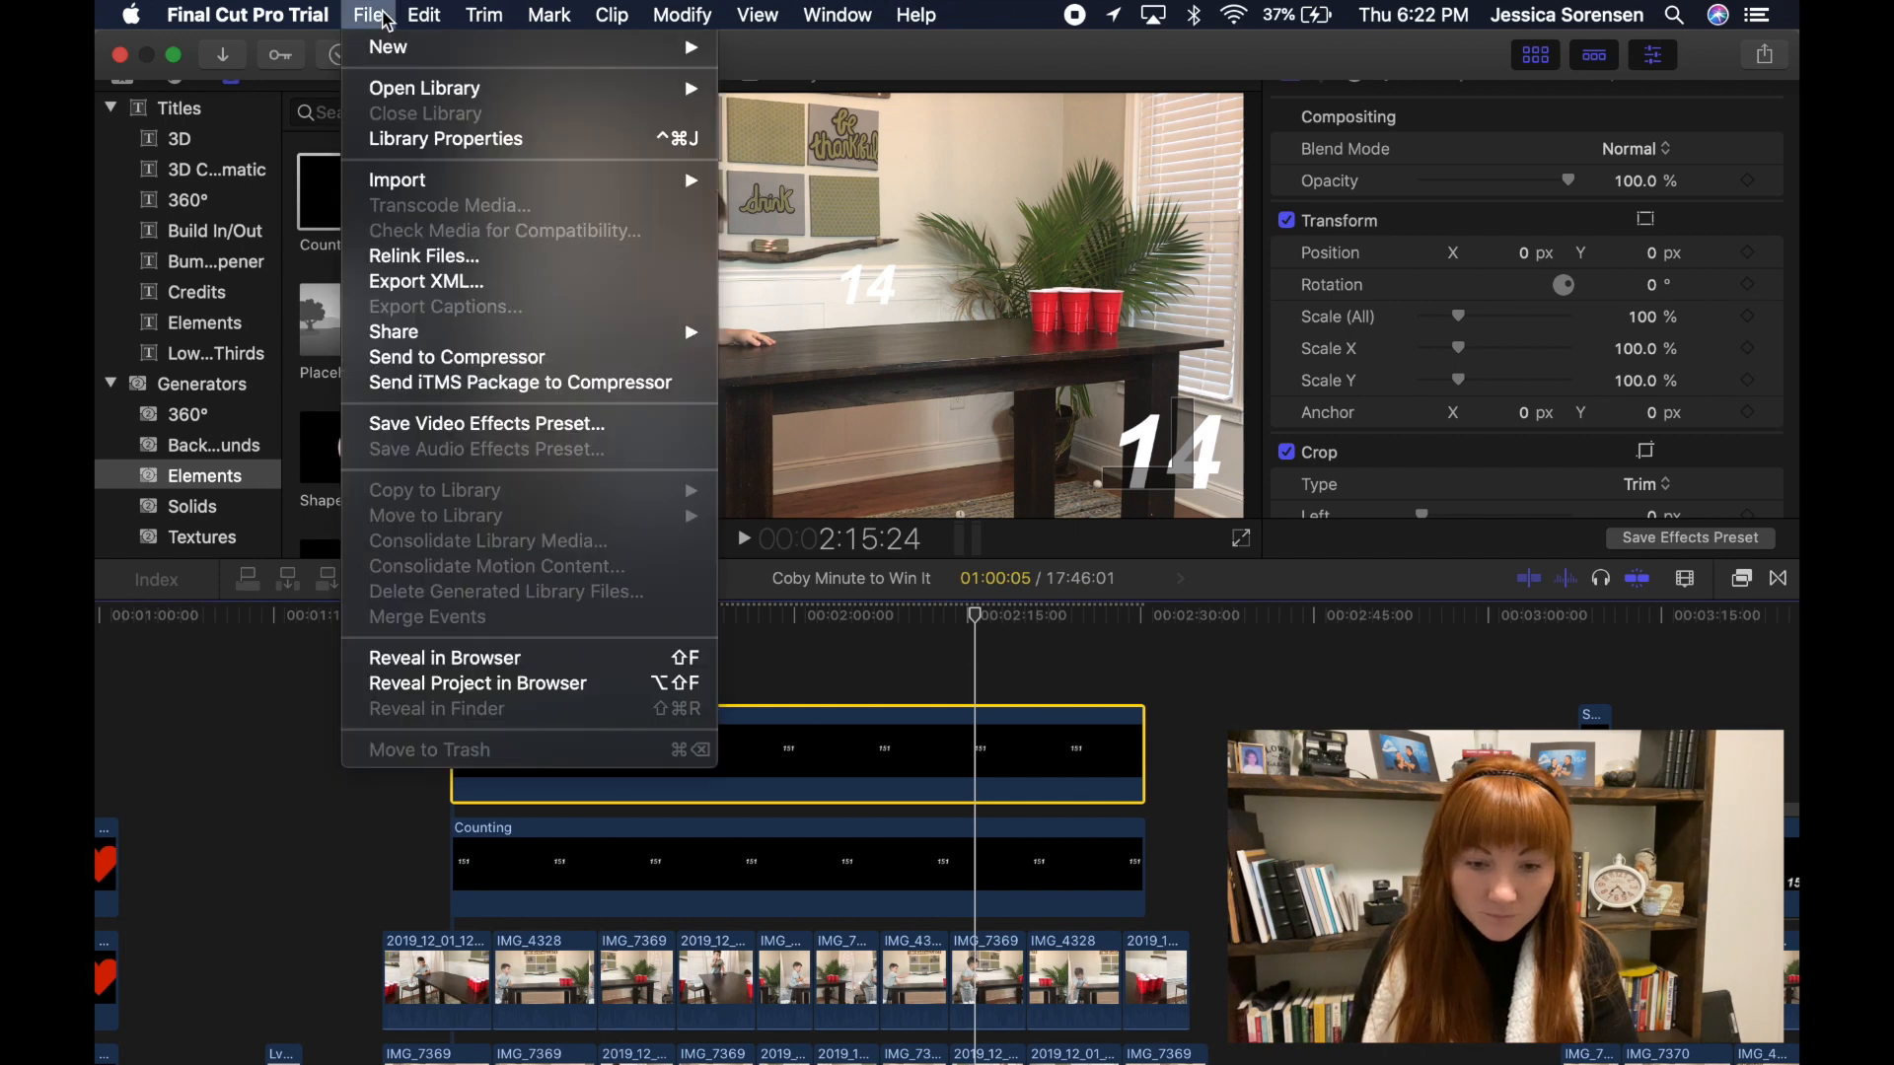
{"action": "mouse_move", "coordinate": [428, 24]}
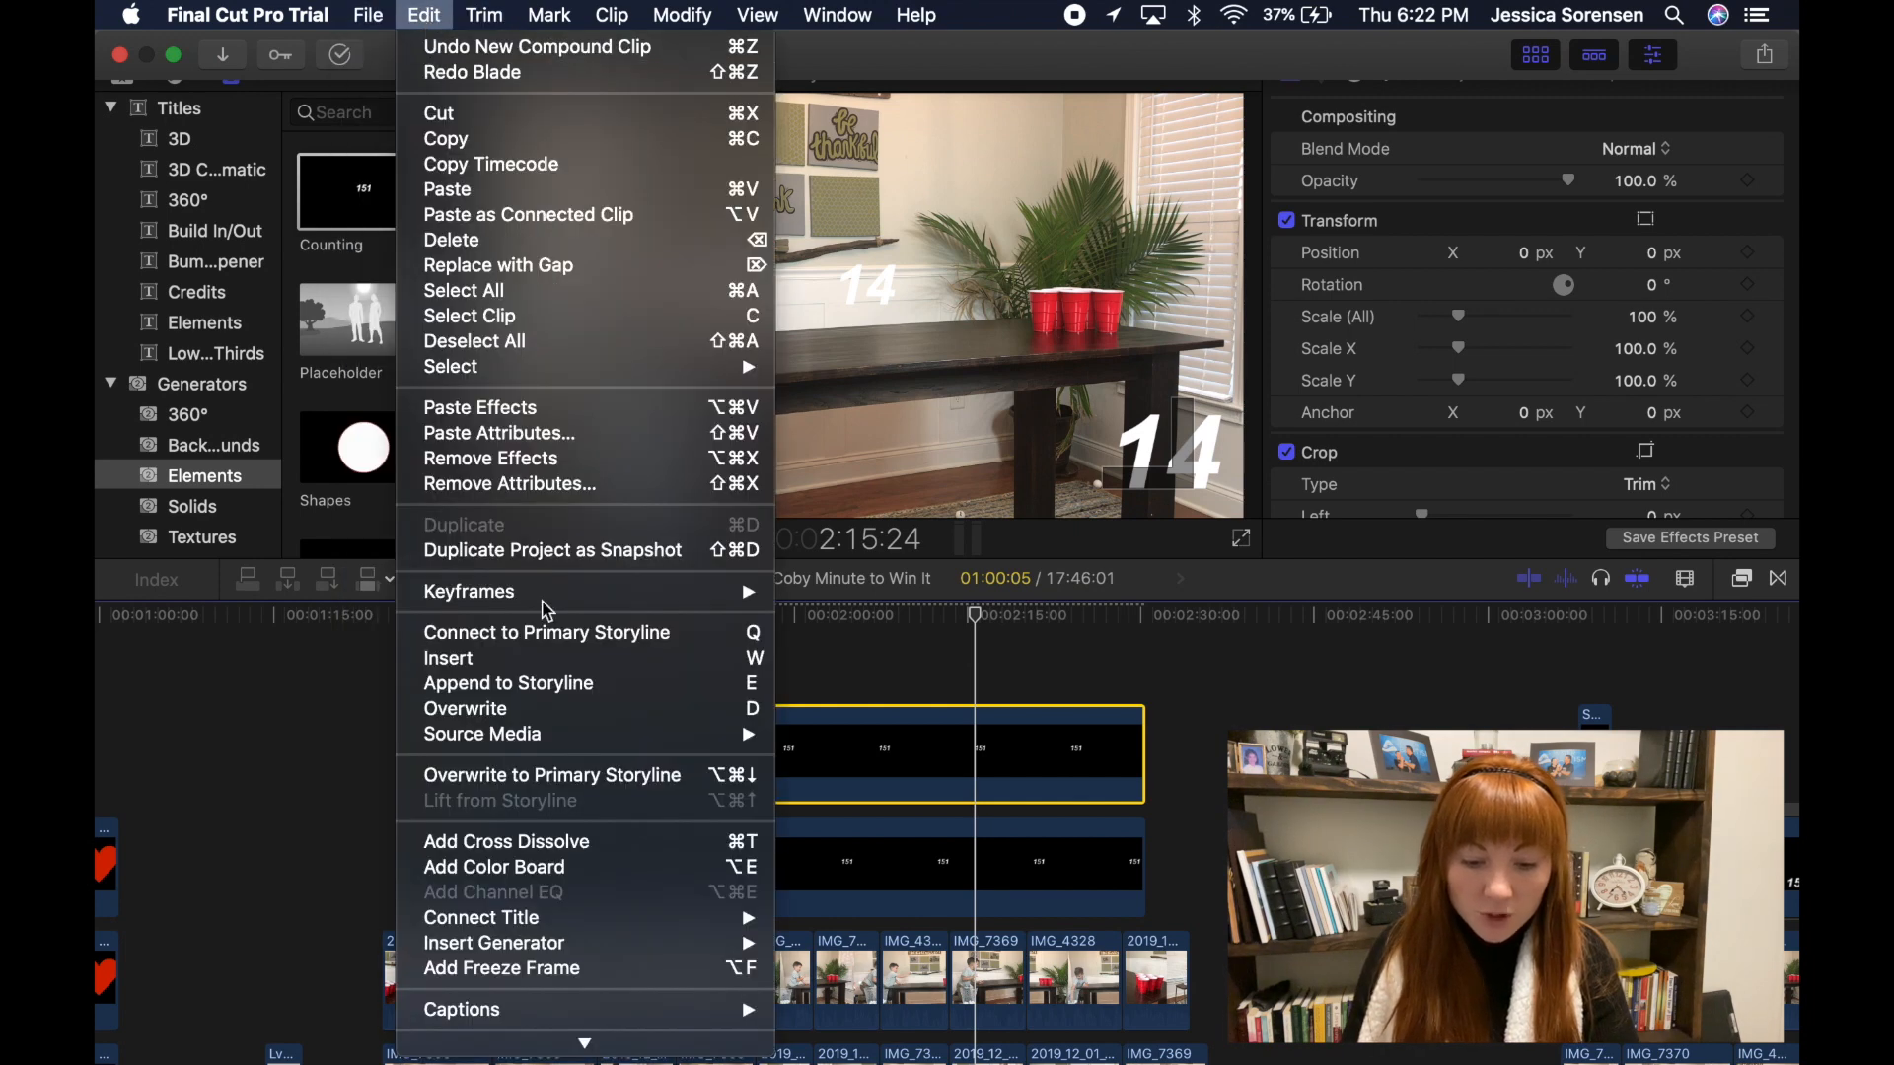
{"action": "left_click", "coordinate": [530, 972]}
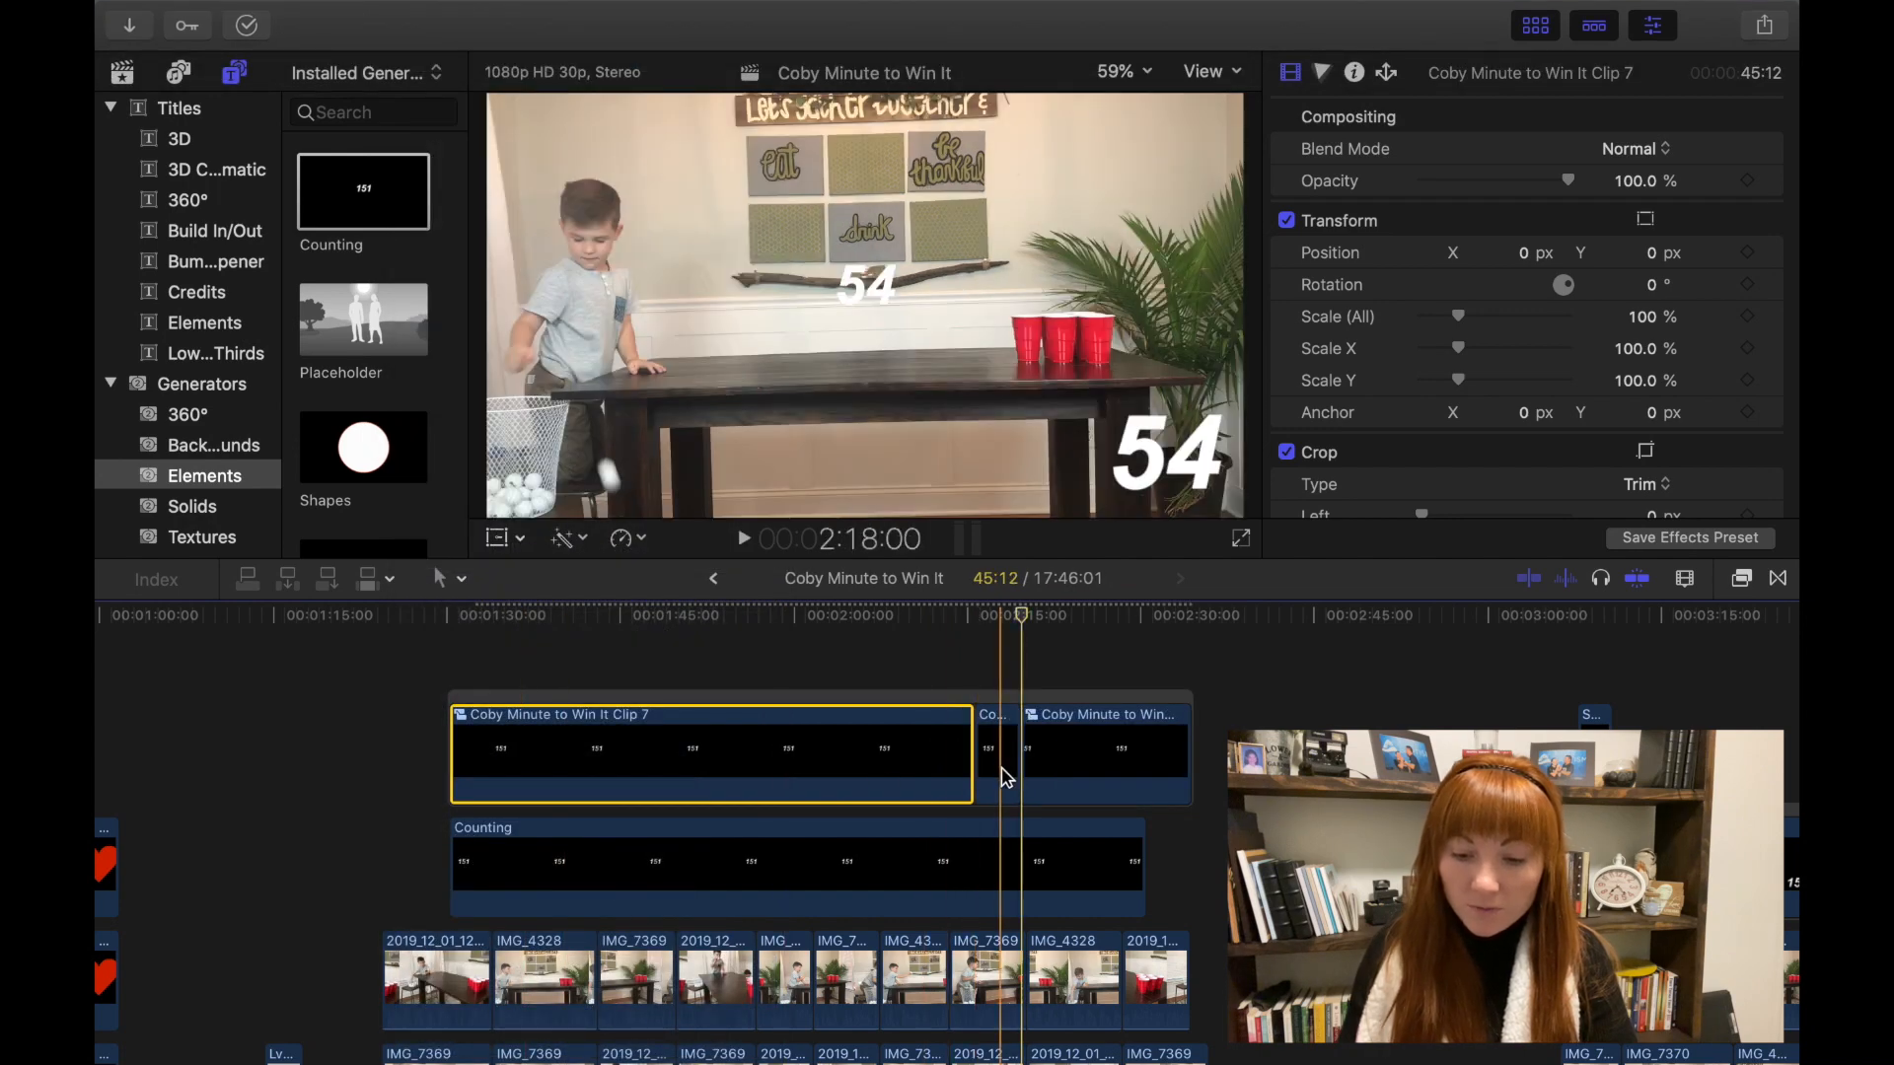
- Delete the part of the compound timer after the freeze frame, and play back the countdown from 2:12:04
{"action": "left_click", "coordinate": [1004, 776]}
{"action": "left_click", "coordinate": [1070, 776]}
{"action": "key", "text": "Delete"}
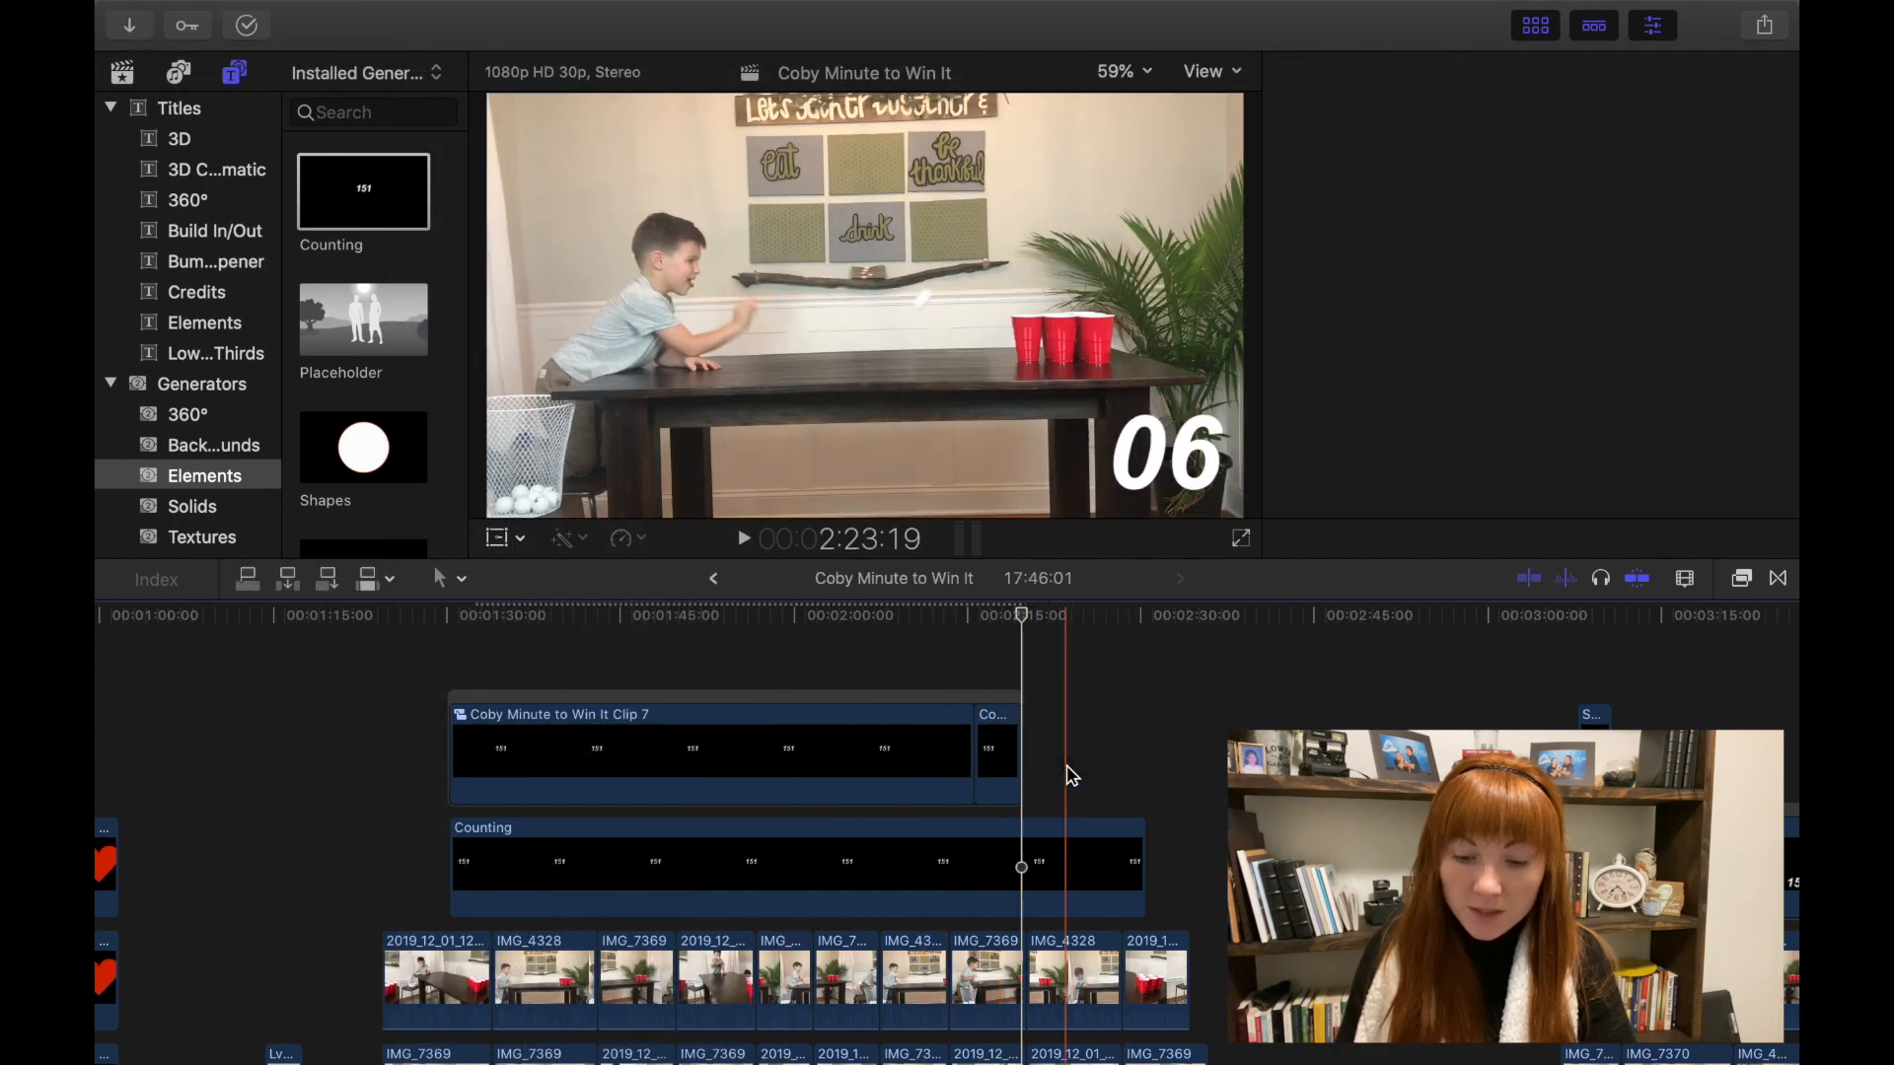
{"action": "left_click", "coordinate": [934, 674]}
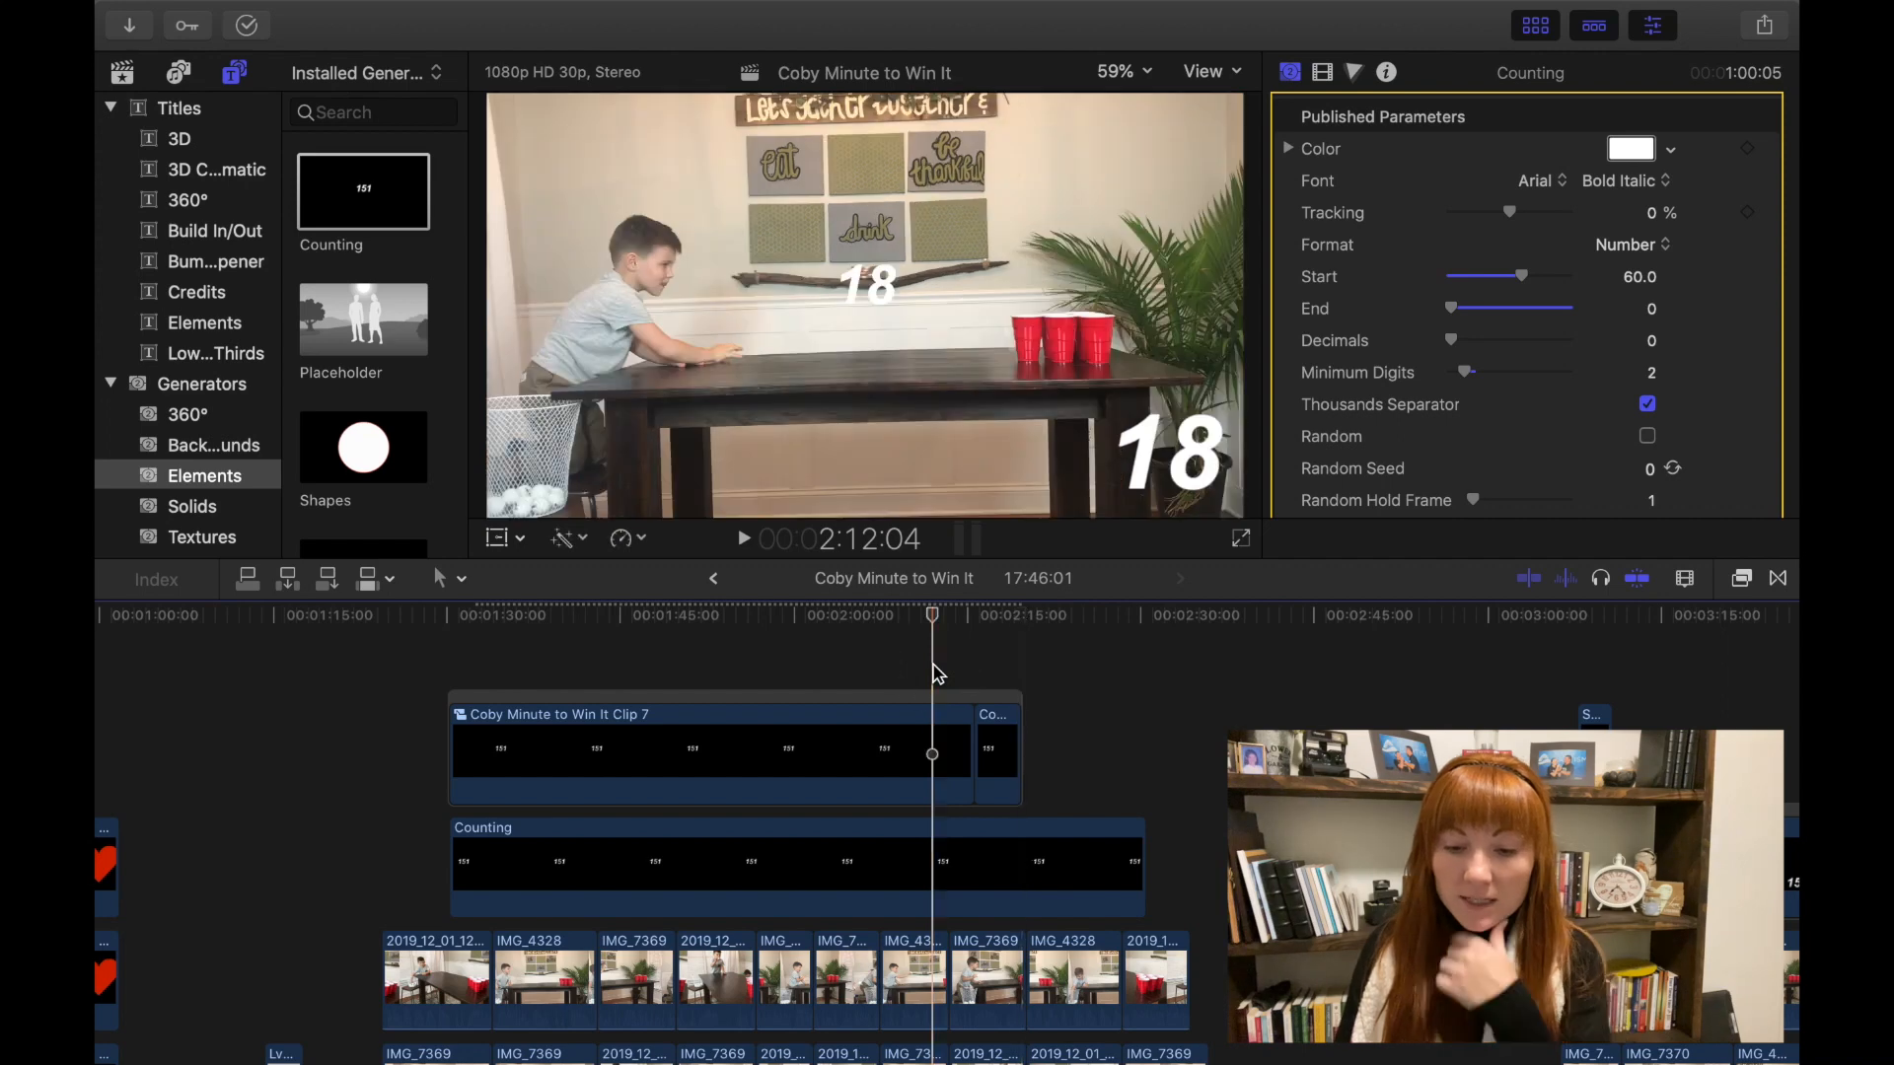
{"action": "key", "text": "space"}
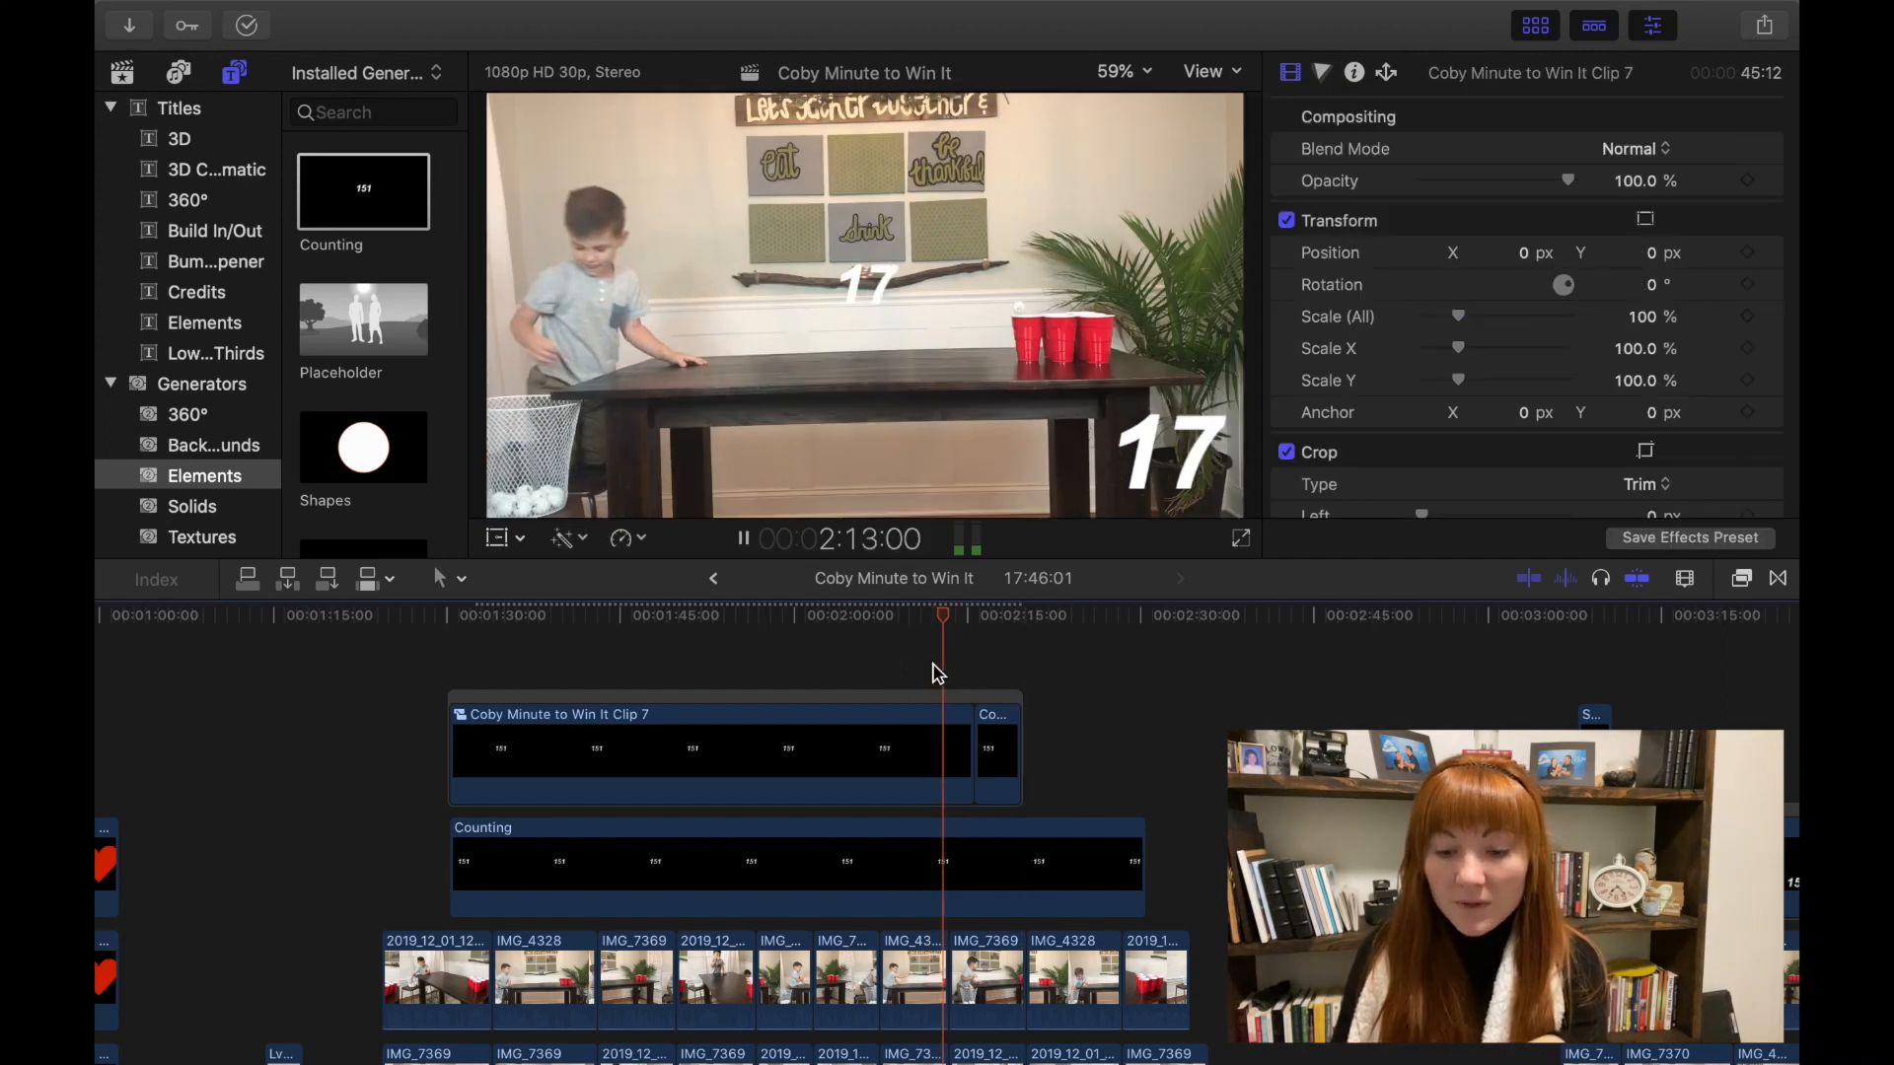